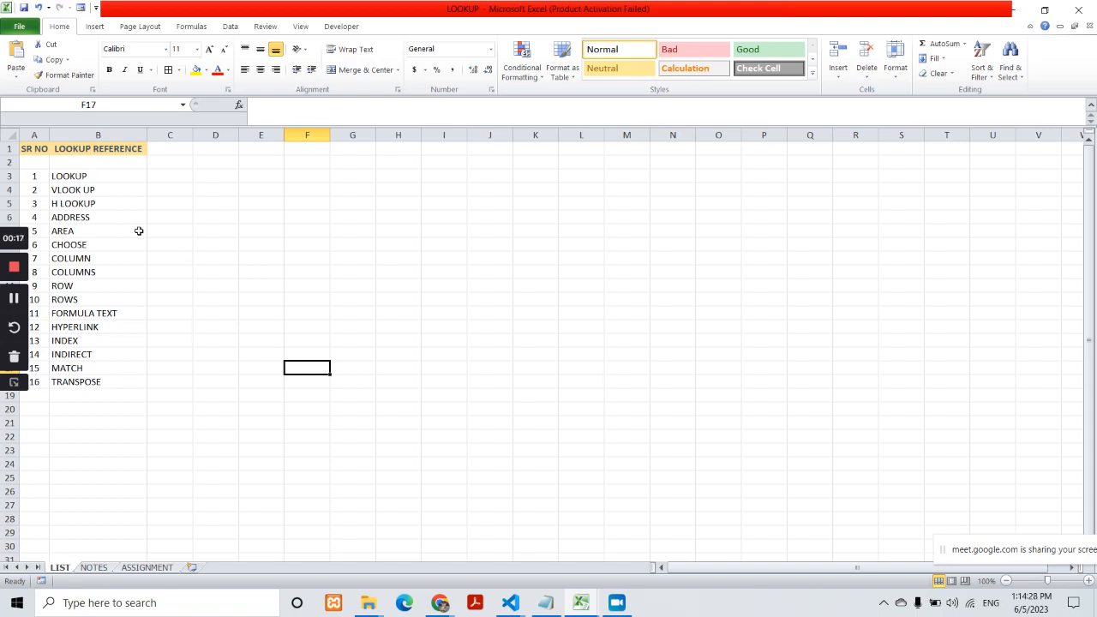
Go through the lookup and reference function names listed in column B, from ADDRESS down to TRANSPOSE.
{"action": "left_click", "coordinate": [100, 220]}
{"action": "left_click", "coordinate": [79, 231]}
{"action": "left_click", "coordinate": [85, 246]}
{"action": "left_click", "coordinate": [96, 259]}
{"action": "left_click", "coordinate": [96, 271]}
{"action": "left_click", "coordinate": [99, 328]}
{"action": "left_click", "coordinate": [100, 343]}
{"action": "left_click", "coordinate": [102, 356]}
{"action": "left_click", "coordinate": [103, 370]}
{"action": "left_click", "coordinate": [105, 384]}
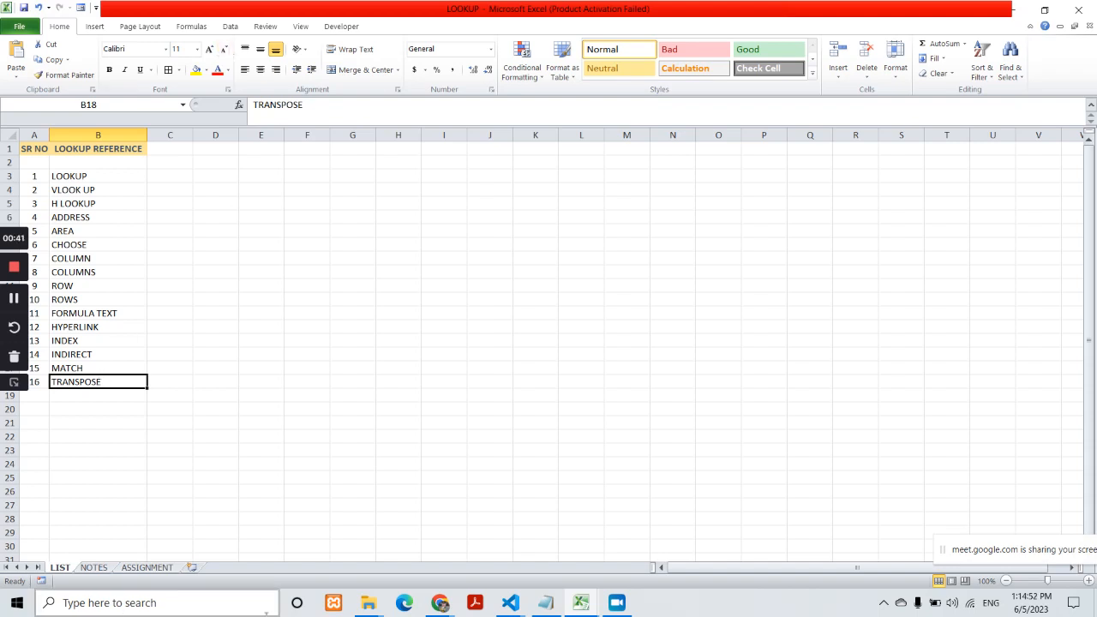
Add a new worksheet and set the font of all its cells to Poppins.
{"action": "left_click", "coordinate": [193, 568]}
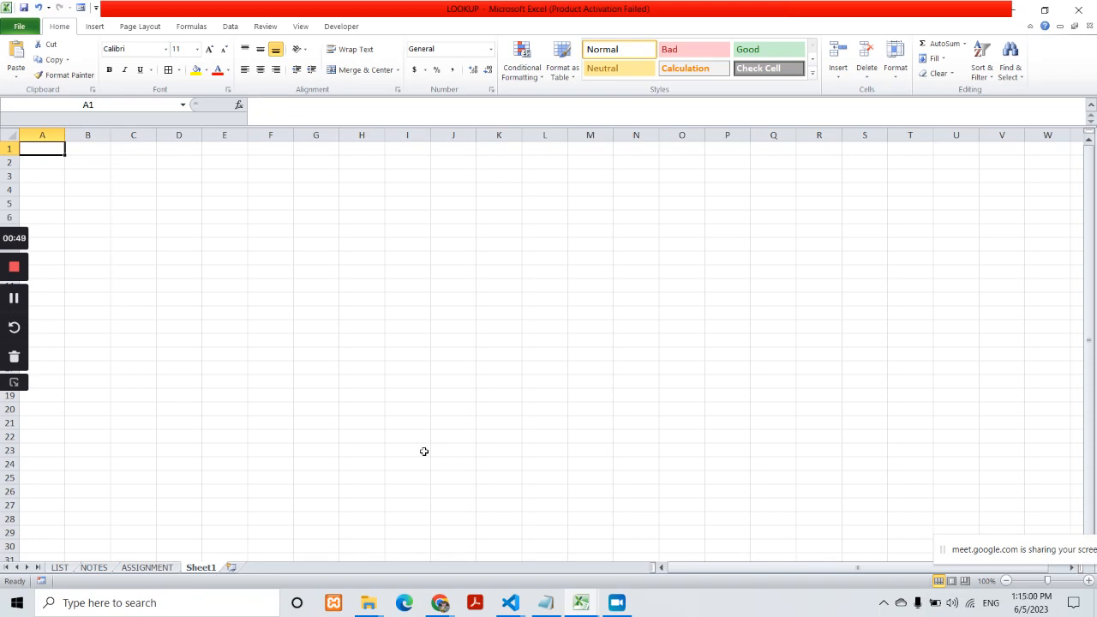
{"action": "left_click", "coordinate": [315, 245]}
{"action": "key", "text": "ctrl+a"}
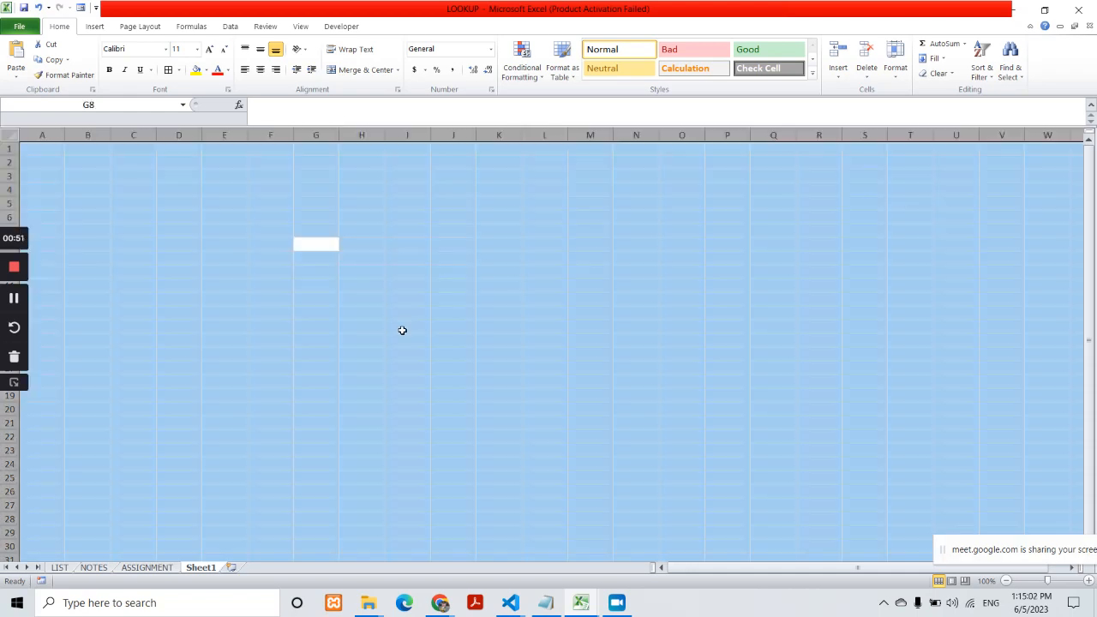
{"action": "key", "text": "alt+h"}
{"action": "key", "text": "f"}
{"action": "key", "text": "f"}
{"action": "type", "text": "Poppins"}
{"action": "key", "text": "Return"}
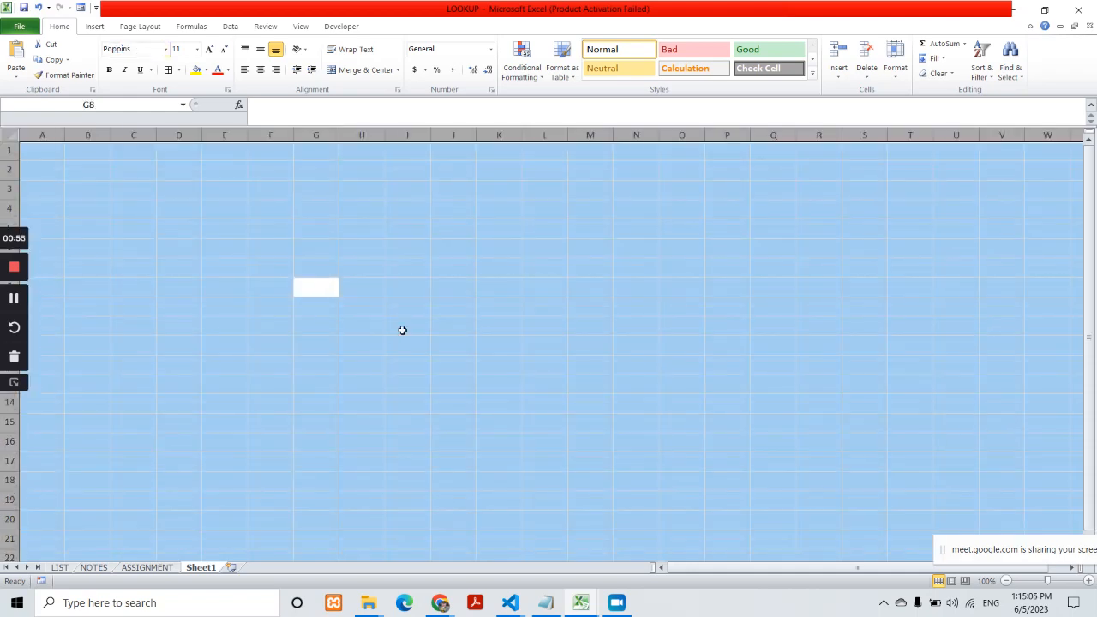
Enter the column headers Emp Id in G6 and Name in H6.
{"action": "left_click", "coordinate": [279, 252]}
{"action": "left_click", "coordinate": [327, 249]}
{"action": "type", "text": "E"}
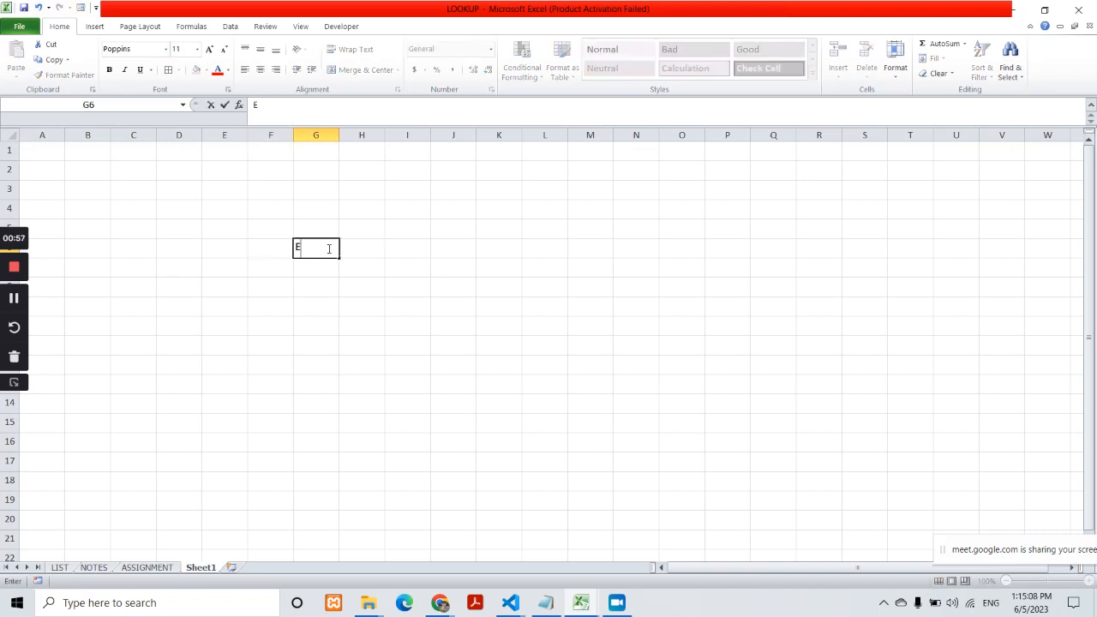
{"action": "type", "text": "mp Id"}
{"action": "key", "text": "Return"}
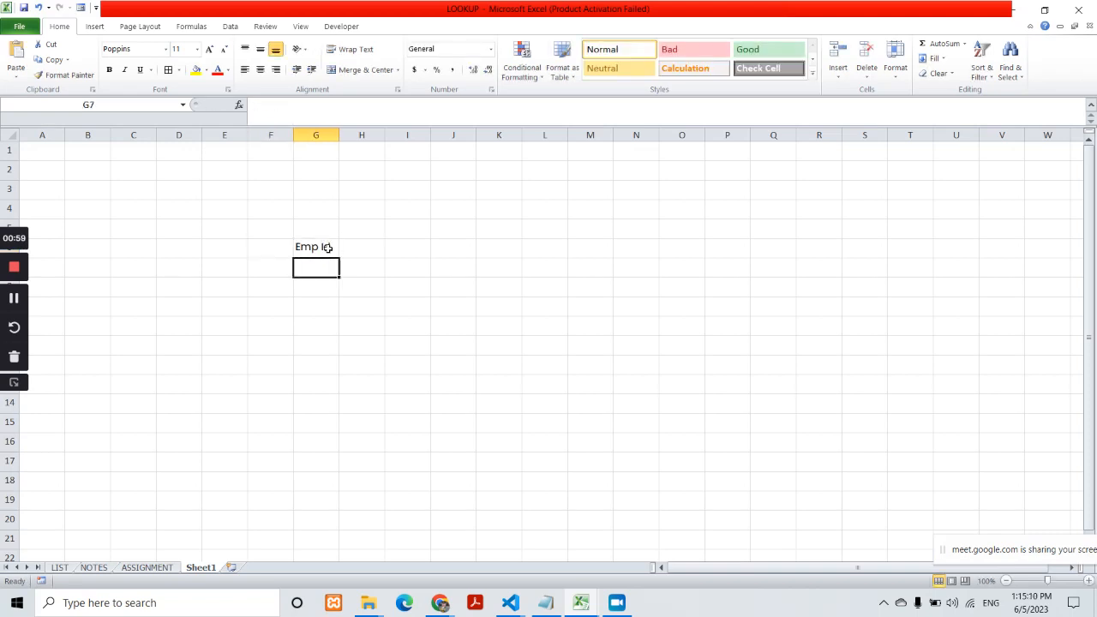
{"action": "key", "text": "Right"}
{"action": "key", "text": "Up"}
{"action": "type", "text": "Name"}
{"action": "key", "text": "Tab"}
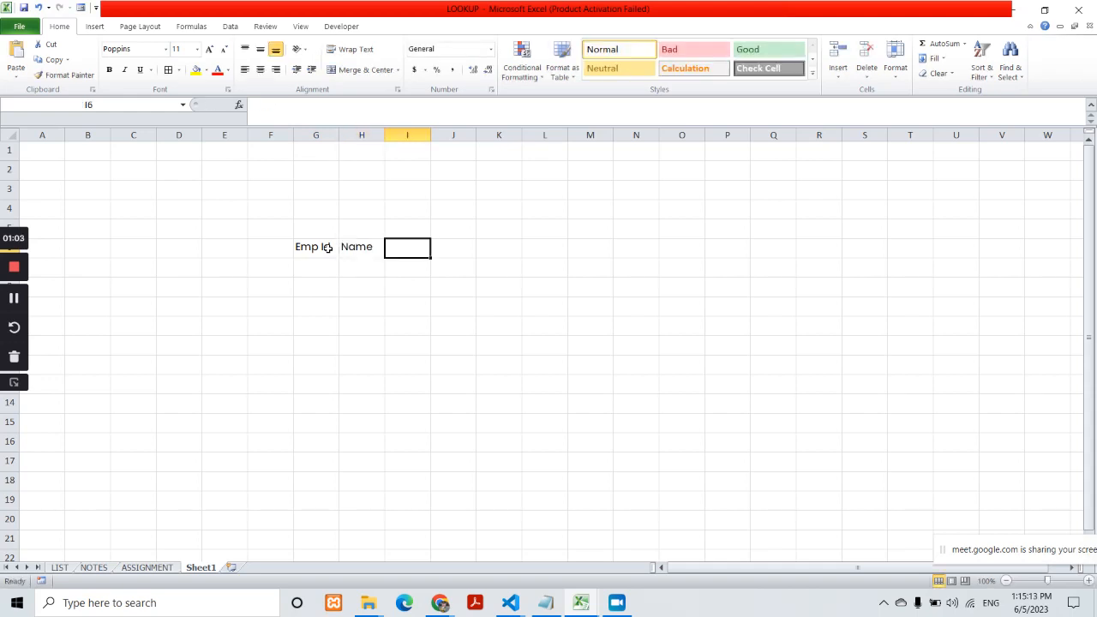
Enter the column headers Product, Area and Sale in I6, J6 and K6.
{"action": "type", "text": "Prod"}
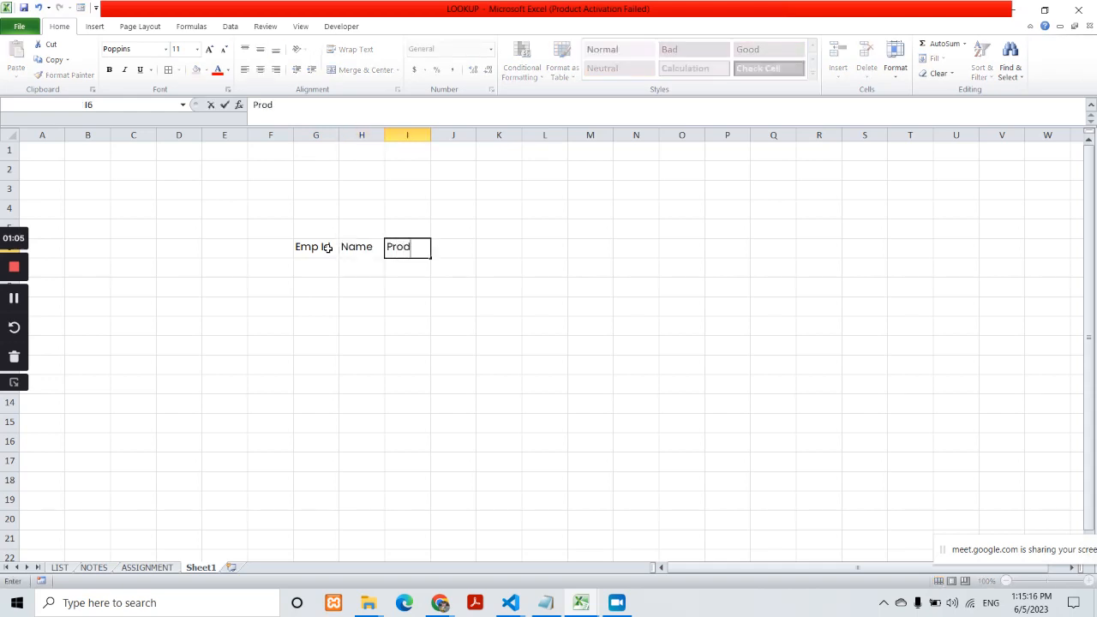
{"action": "key", "text": "Tab"}
{"action": "type", "text": "Area"}
{"action": "key", "text": "Tab"}
{"action": "type", "text": "Sale"}
{"action": "key", "text": "Down"}
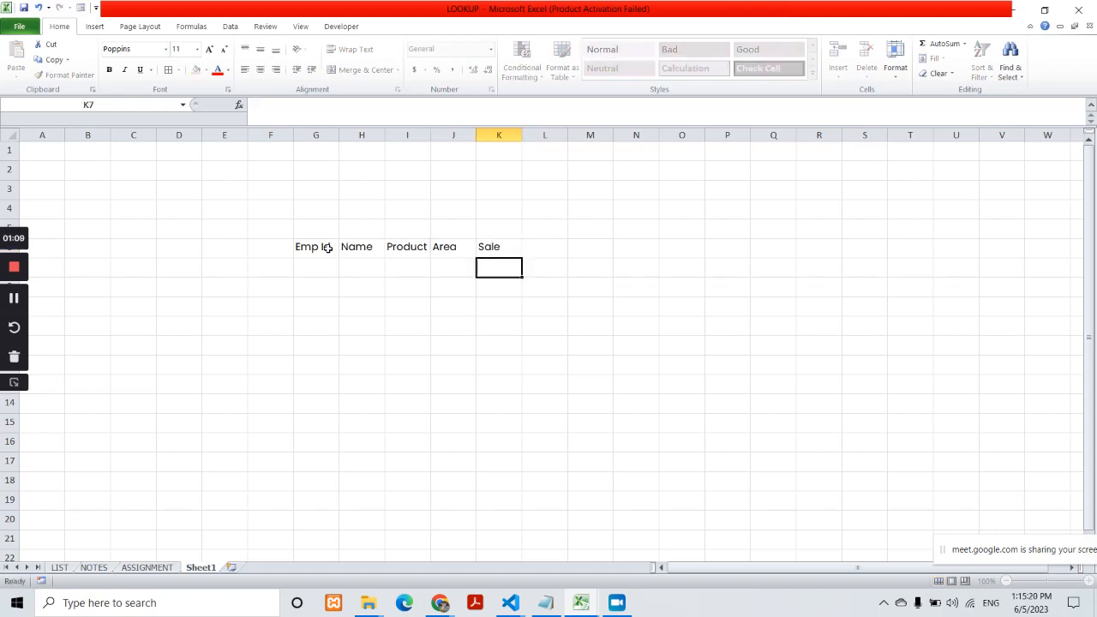
Enter the first two employee IDs in G7 and G8, and extend the series down to G16.
{"action": "key", "text": "Left"}
{"action": "key", "text": "Left"}
{"action": "key", "text": "Left"}
{"action": "key", "text": "Left"}
{"action": "type", "text": "ASD"}
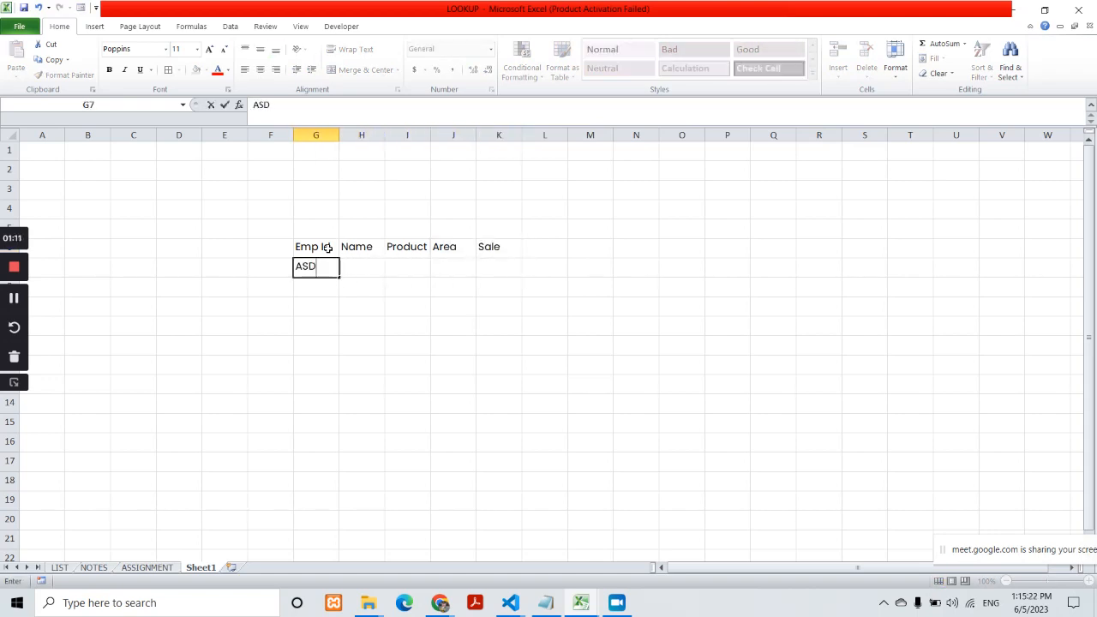
{"action": "type", "text": "001"}
{"action": "key", "text": "Return"}
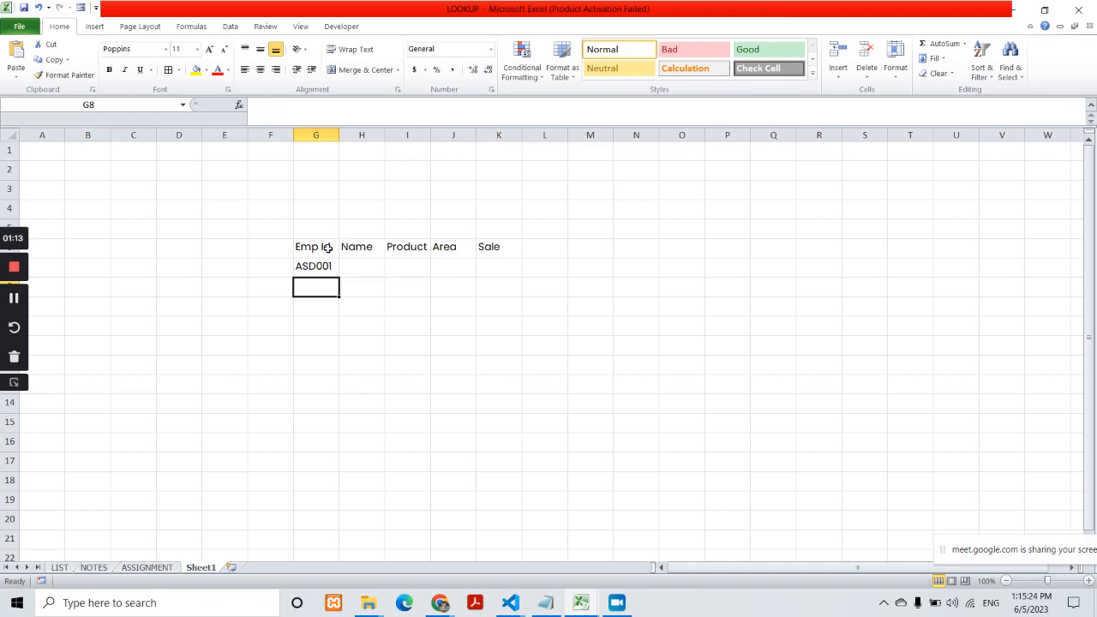
{"action": "type", "text": "ASD002"}
{"action": "key", "text": "Return"}
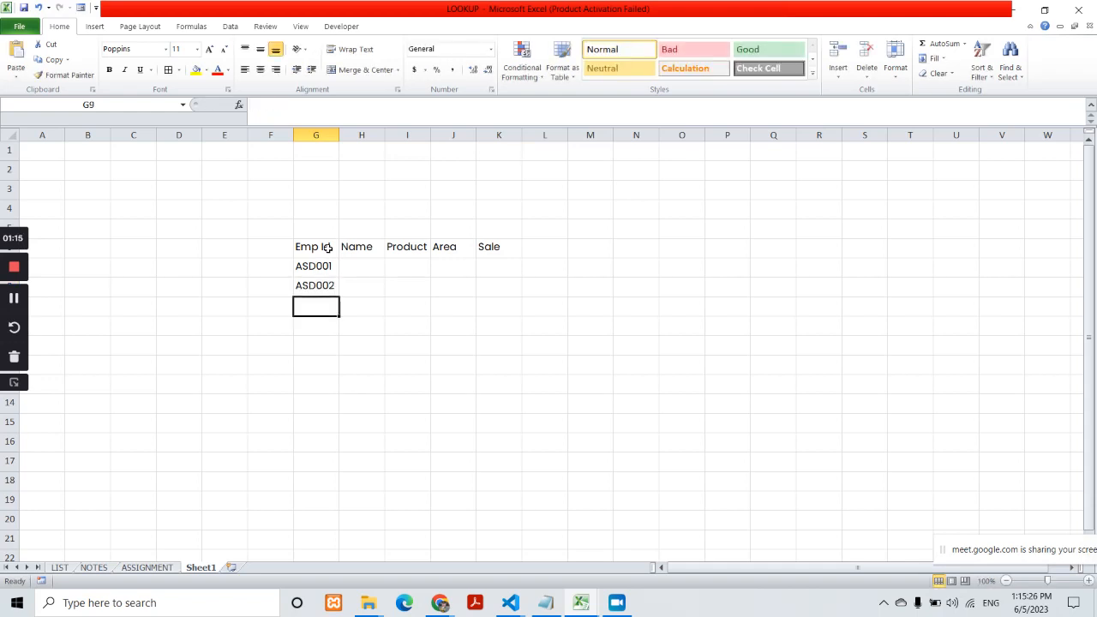
{"action": "left_click_drag", "start_coordinate": [313, 266], "coordinate": [343, 453]}
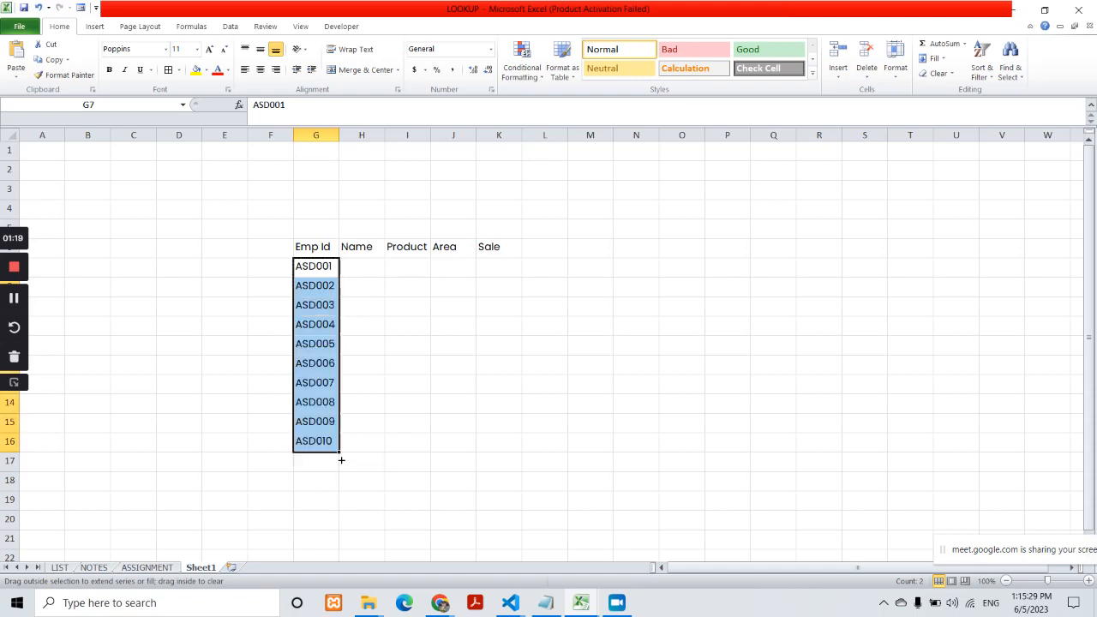
Widen column H and enter the first four employees' names in H7:H10.
{"action": "left_click", "coordinate": [376, 267]}
{"action": "left_click_drag", "start_coordinate": [384, 135], "coordinate": [399, 137]}
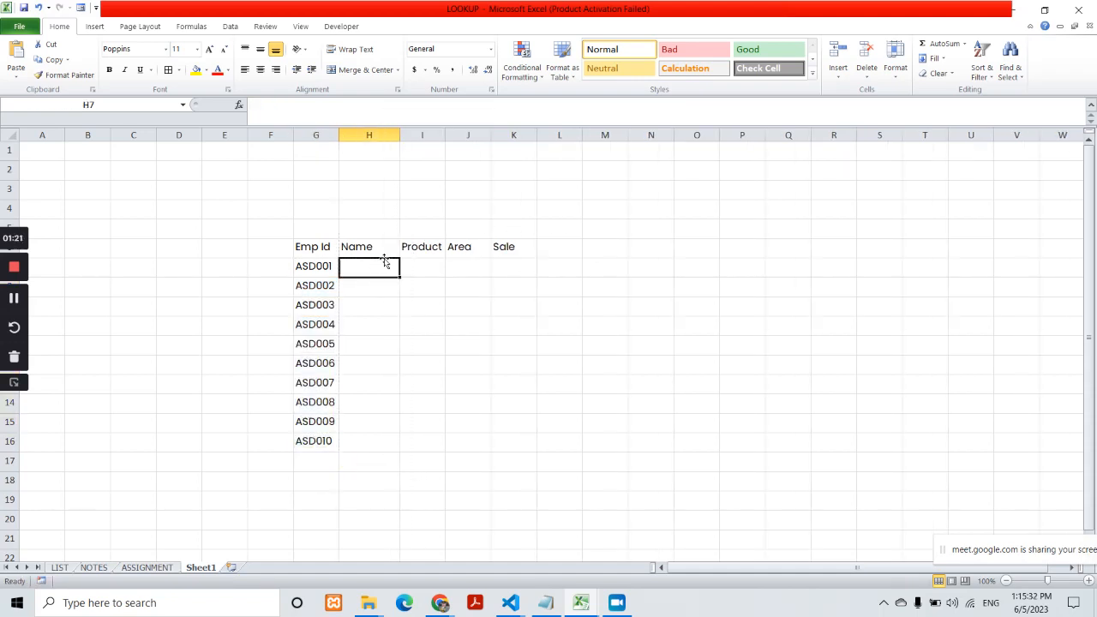
{"action": "type", "text": "Mahi"}
{"action": "key", "text": "Return"}
{"action": "type", "text": "Suresh'R"}
{"action": "key", "text": "BackSpace"}
{"action": "key", "text": "BackSpace"}
{"action": "key", "text": "Return"}
{"action": "type", "text": "Rahul"}
{"action": "key", "text": "Return"}
{"action": "type", "text": "Dinesh"}
{"action": "key", "text": "Return"}
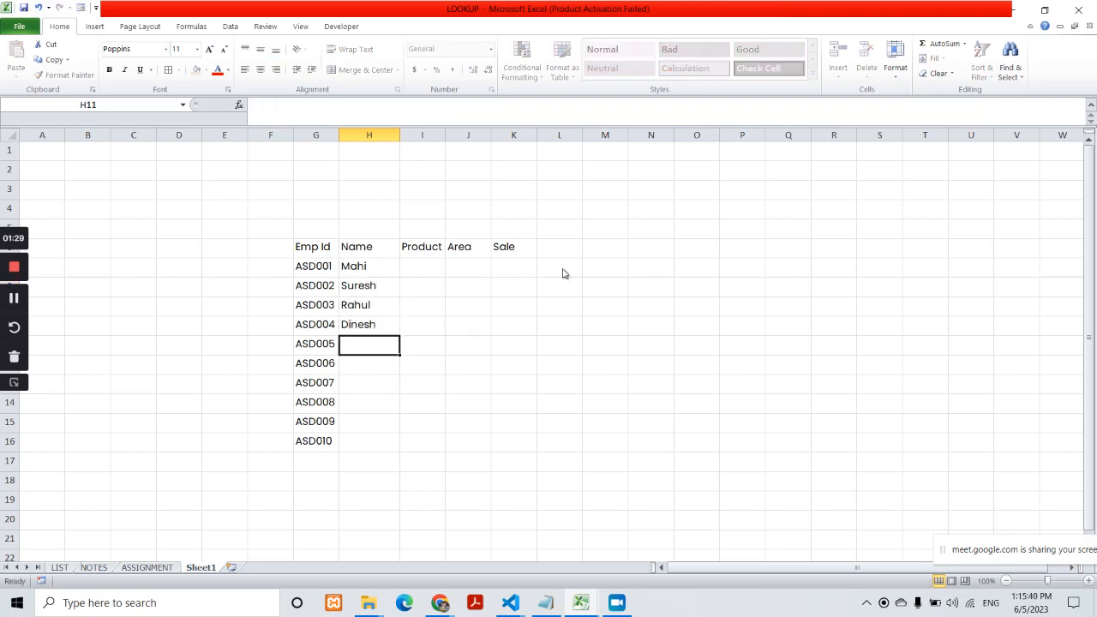
Enter the remaining six employees' names in H11:H16.
{"action": "type", "text": "Mangesh"}
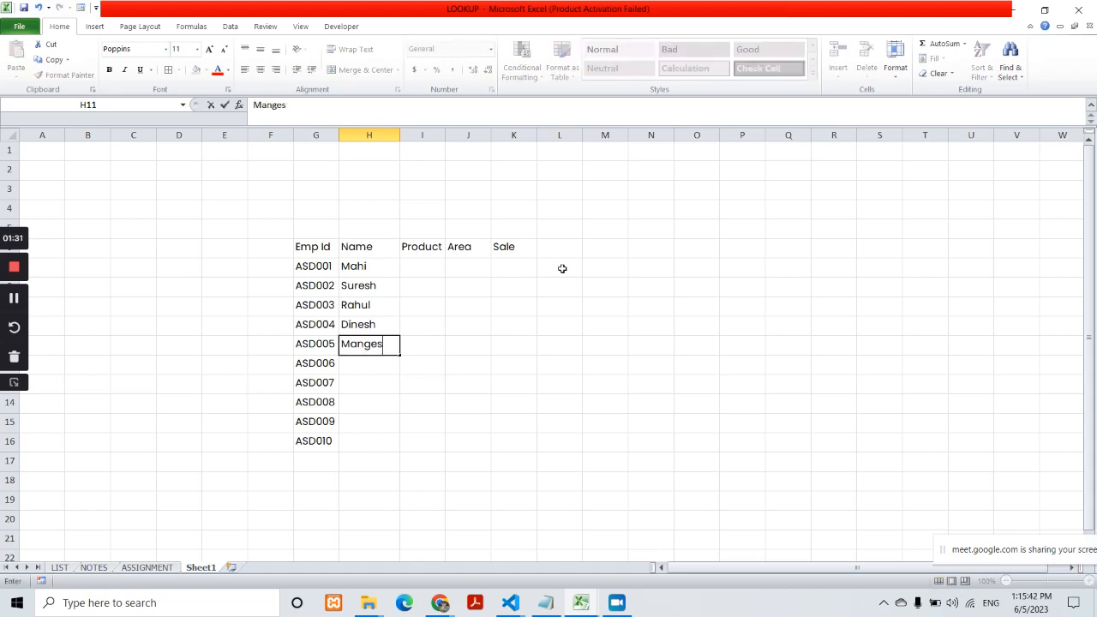
{"action": "key", "text": "Return"}
{"action": "type", "text": "Ganesh"}
{"action": "key", "text": "Return"}
{"action": "type", "text": "Krishna"}
{"action": "key", "text": "Return"}
{"action": "type", "text": "Dharma"}
{"action": "key", "text": "Return"}
{"action": "type", "text": "Pooja"}
{"action": "key", "text": "Return"}
{"action": "type", "text": "Rani"}
{"action": "key", "text": "Return"}
Widen the Product column and enter Keyboard, Monitor, Printer, Scanner and plotter in I7:I11.
{"action": "key", "text": "Right"}
{"action": "key", "text": "Up"}
{"action": "key", "text": "Up"}
{"action": "key", "text": "Up"}
{"action": "key", "text": "Up"}
{"action": "key", "text": "Up"}
{"action": "key", "text": "Up"}
{"action": "key", "text": "Up"}
{"action": "key", "text": "Up"}
{"action": "key", "text": "Up"}
{"action": "key", "text": "Up"}
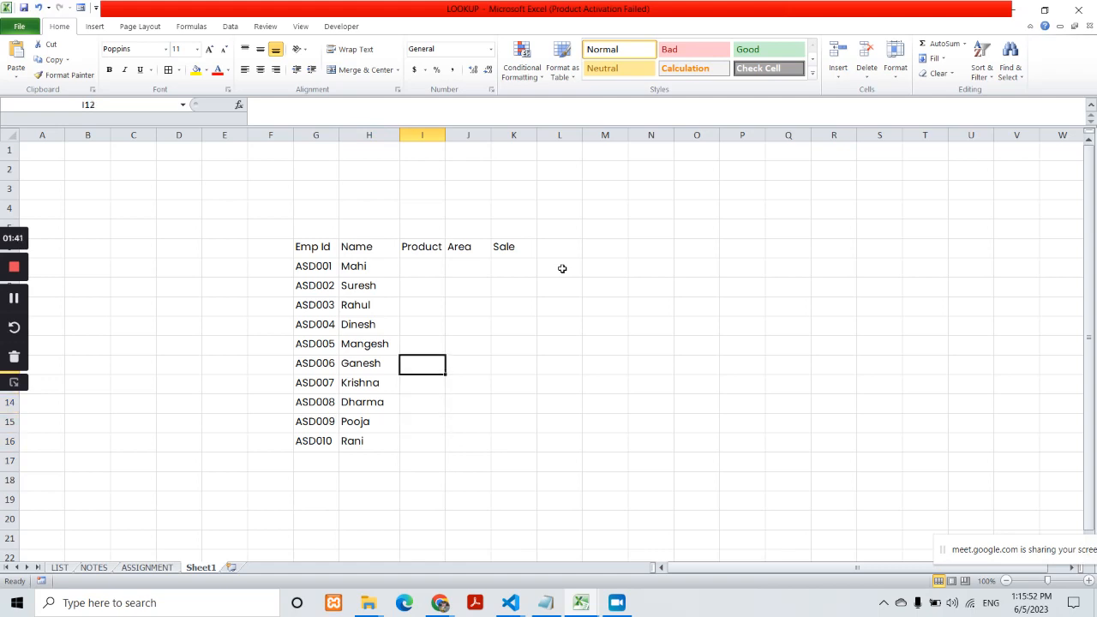
{"action": "left_click_drag", "start_coordinate": [445, 134], "coordinate": [464, 134]}
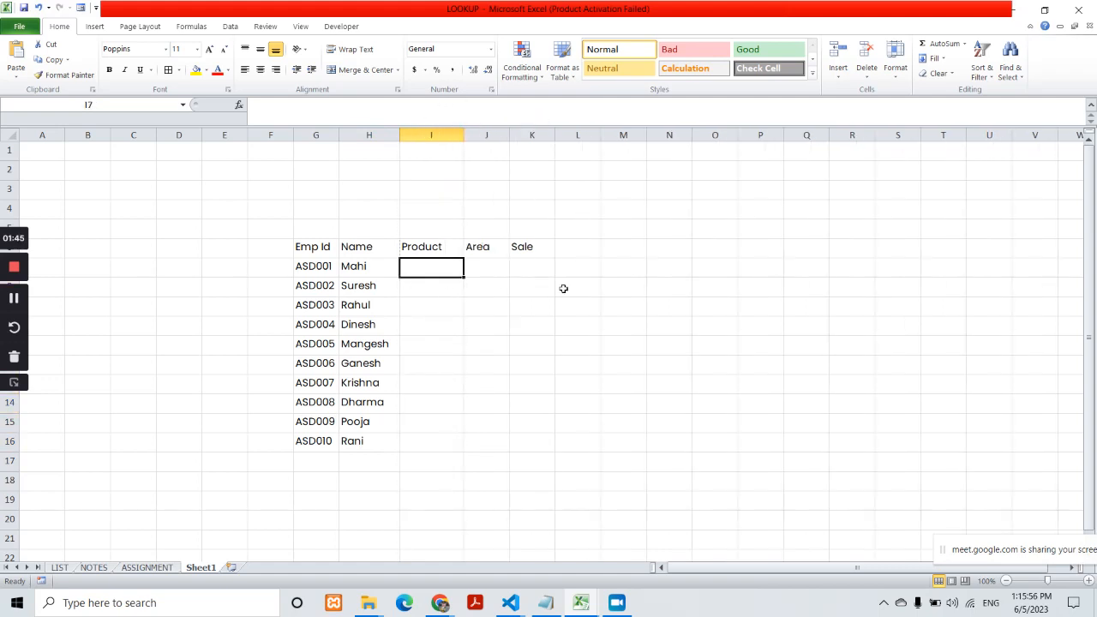
{"action": "type", "text": "Keyboard"}
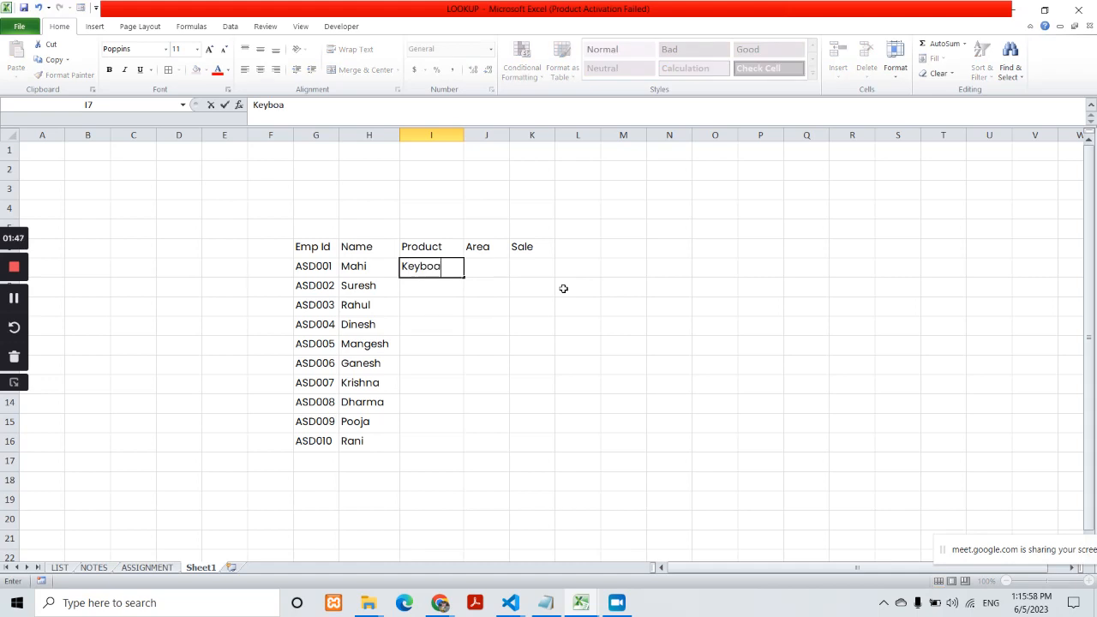
{"action": "key", "text": "Return"}
{"action": "type", "text": "Monitor"}
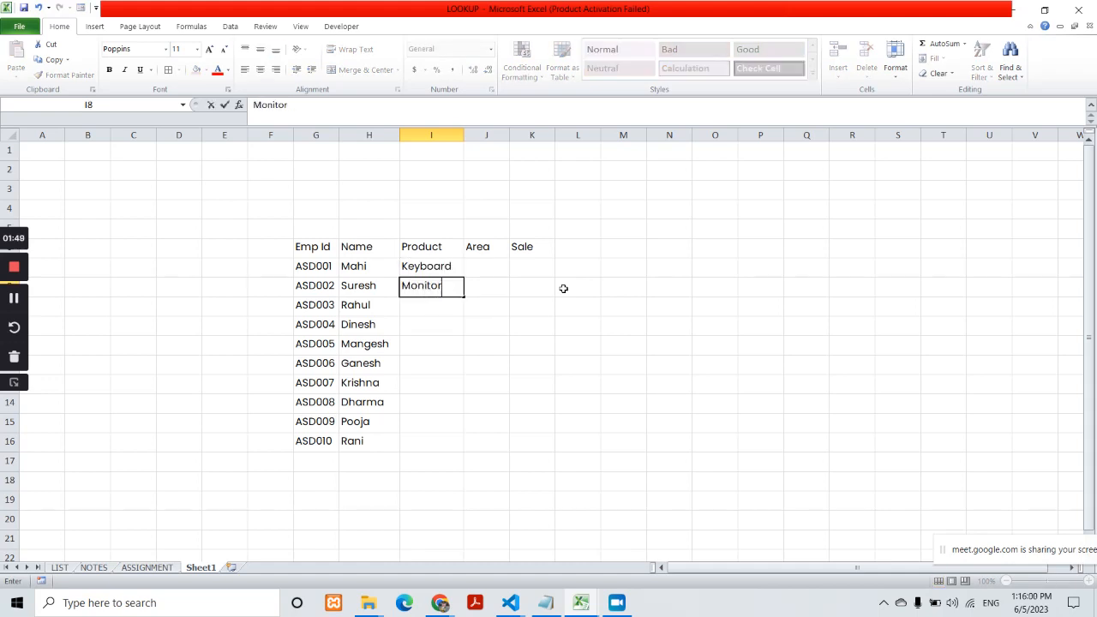
{"action": "key", "text": "Return"}
{"action": "type", "text": "Printer"}
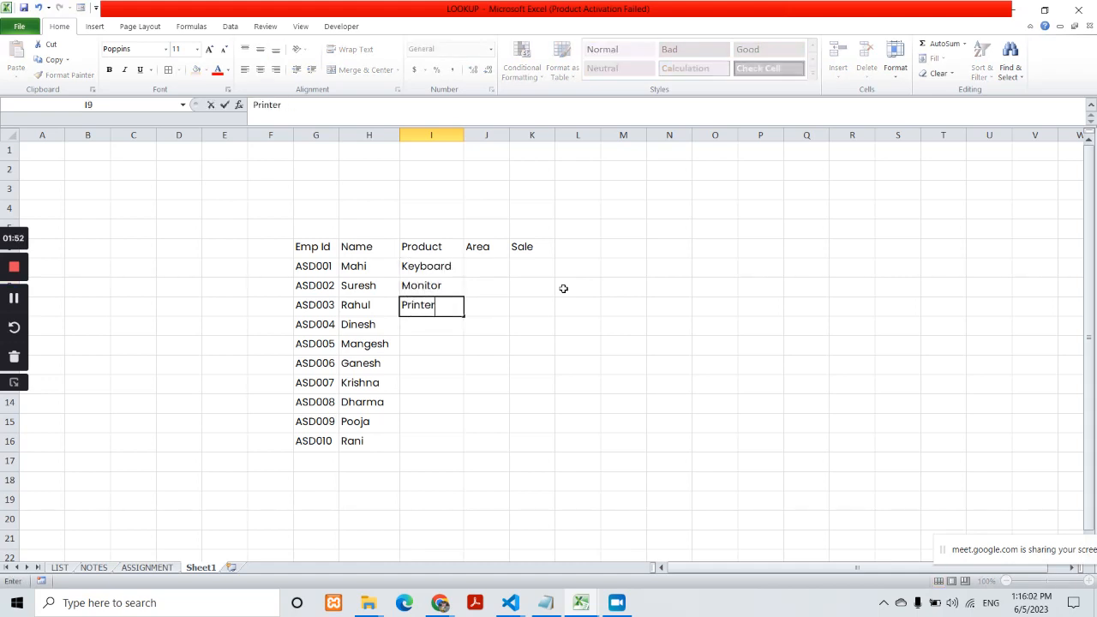
{"action": "key", "text": "Return"}
{"action": "type", "text": "Scanner"}
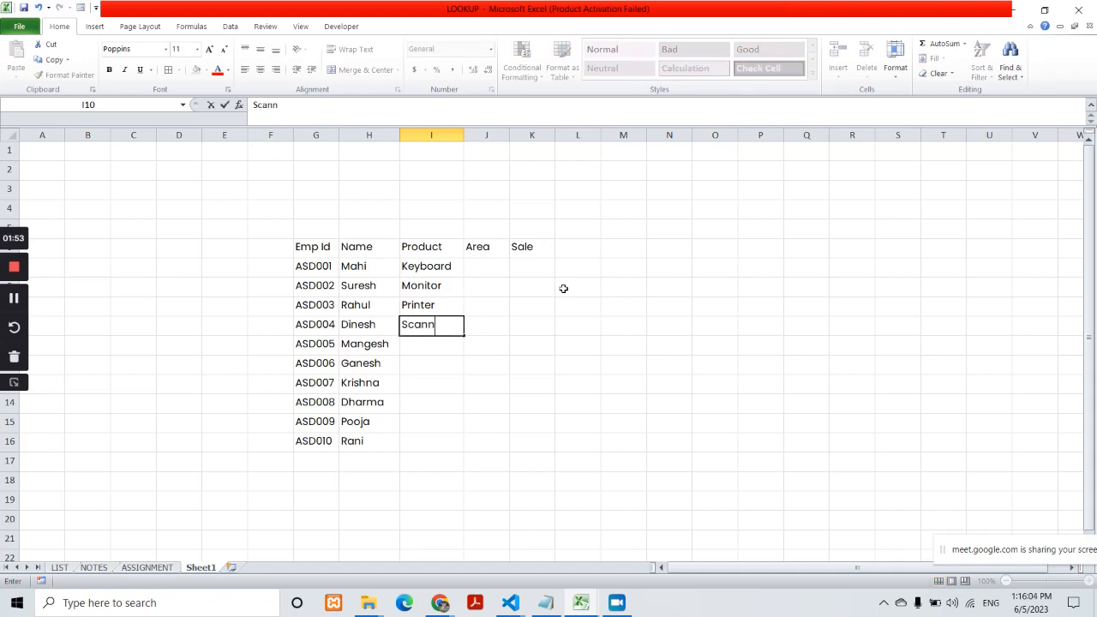
{"action": "key", "text": "Return"}
{"action": "type", "text": "plotter"}
{"action": "key", "text": "Return"}
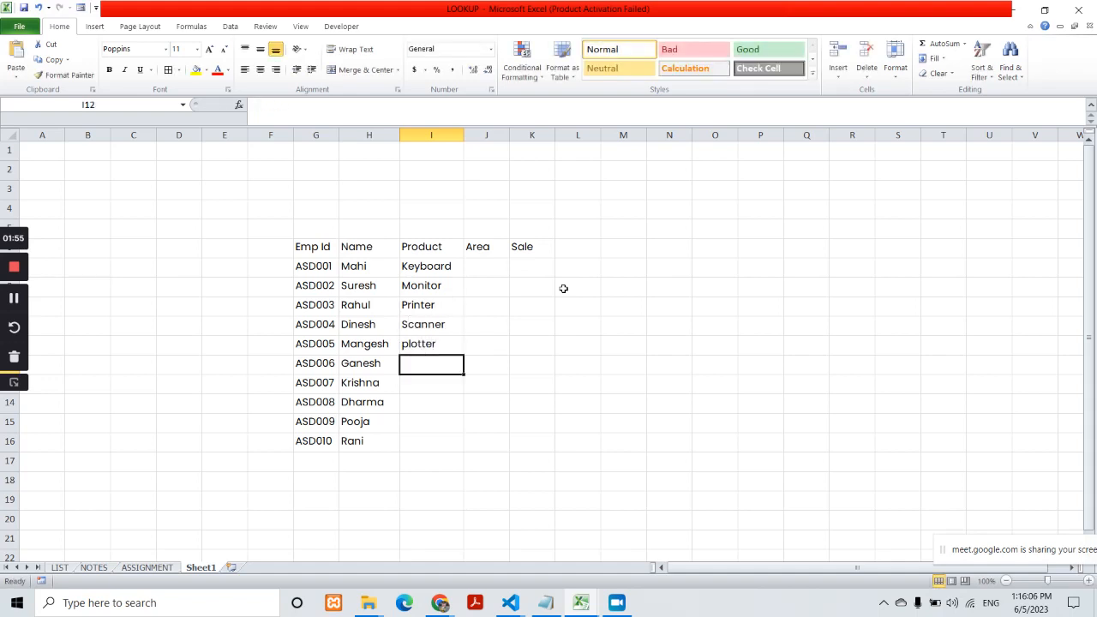
Enter the products Joystick, DVD and CD in I12:I14.
{"action": "type", "text": "Joystick"}
{"action": "key", "text": "Return"}
{"action": "type", "text": "DVD"}
{"action": "key", "text": "Return"}
{"action": "type", "text": "CS"}
{"action": "key", "text": "Return"}
{"action": "key", "text": "Up"}
{"action": "key", "text": "F2"}
{"action": "key", "text": "BackSpace"}
{"action": "type", "text": "D"}
{"action": "key", "text": "Return"}
Complete the Product column with Tools in I15 and Desktop in I16.
{"action": "type", "text": "To"}
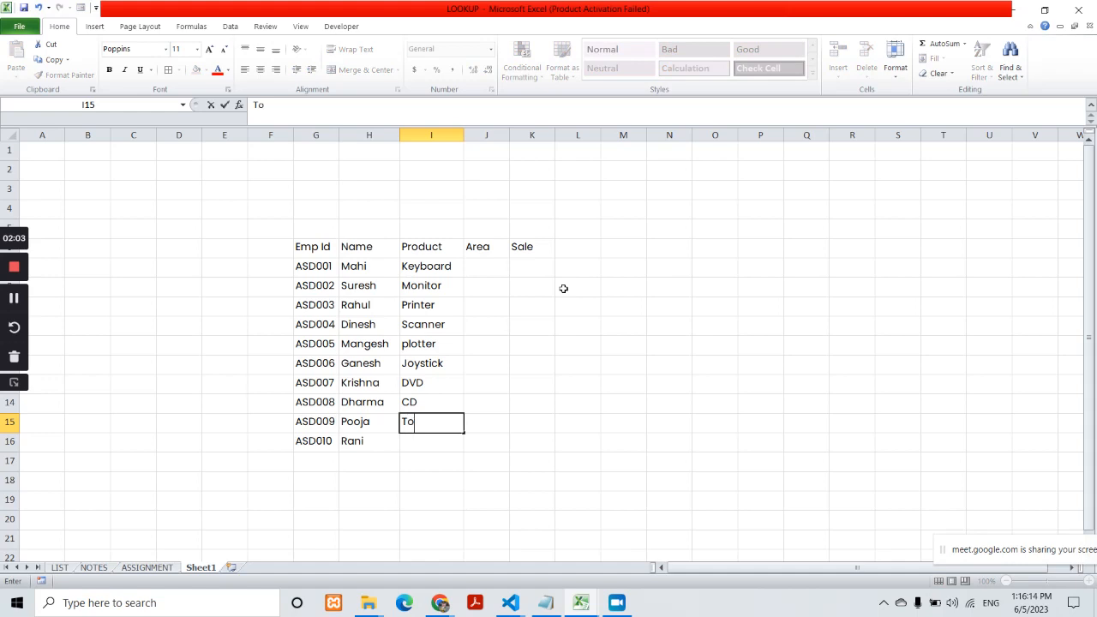
{"action": "type", "text": "ols"}
{"action": "key", "text": "Return"}
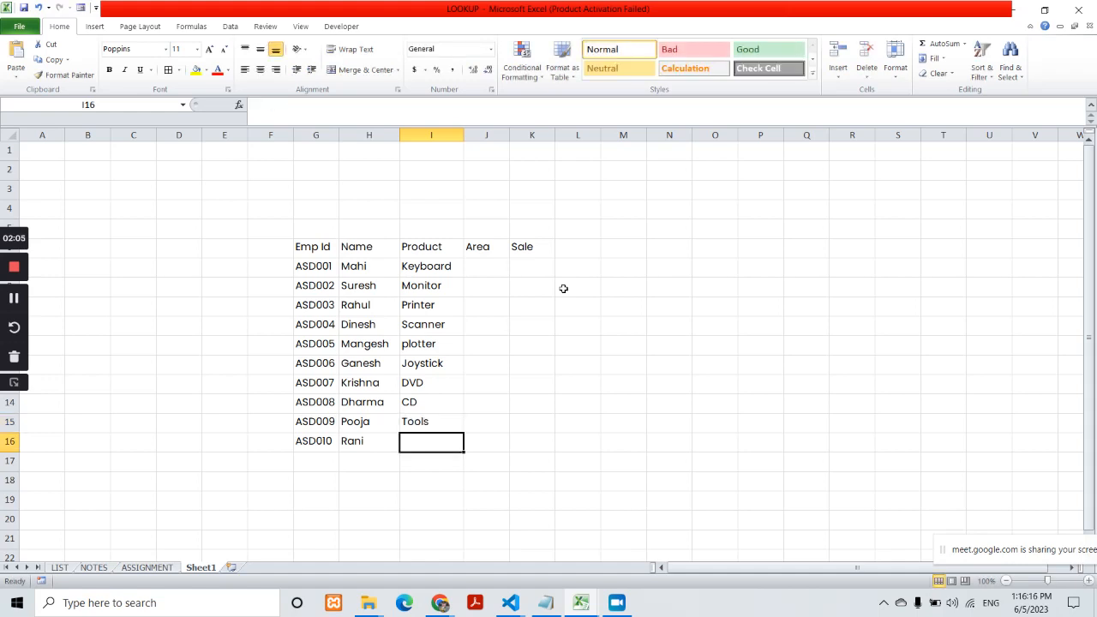
{"action": "type", "text": "Desktop"}
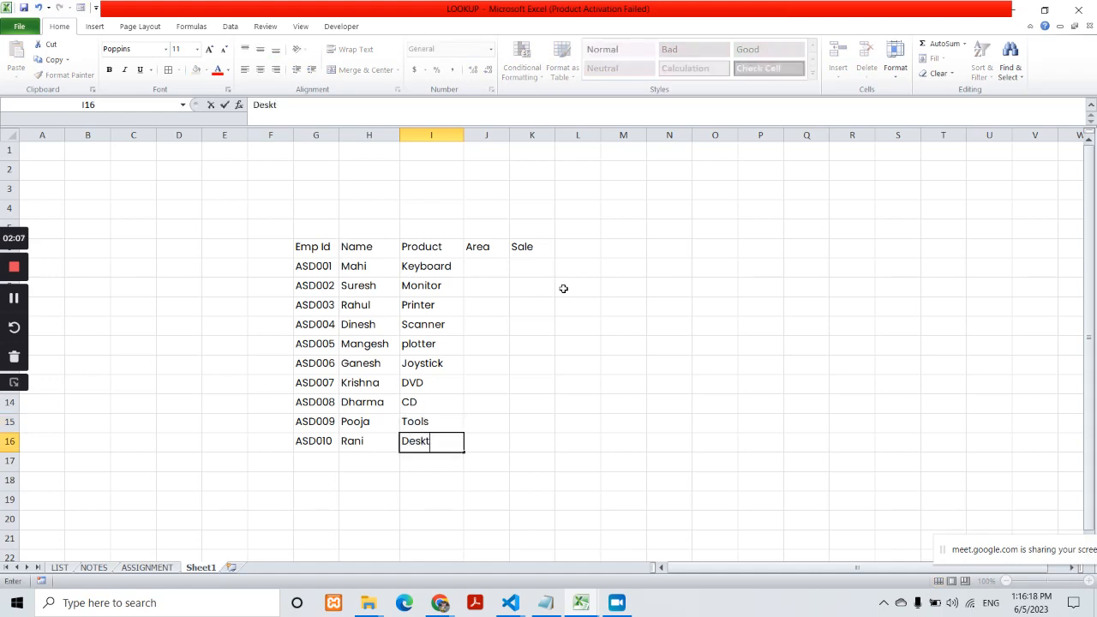
{"action": "key", "text": "Return"}
Enter the areas Parel, Mahim and Matunga in J7:J9.
{"action": "key", "text": "Right"}
{"action": "key", "text": "Up"}
{"action": "key", "text": "Up"}
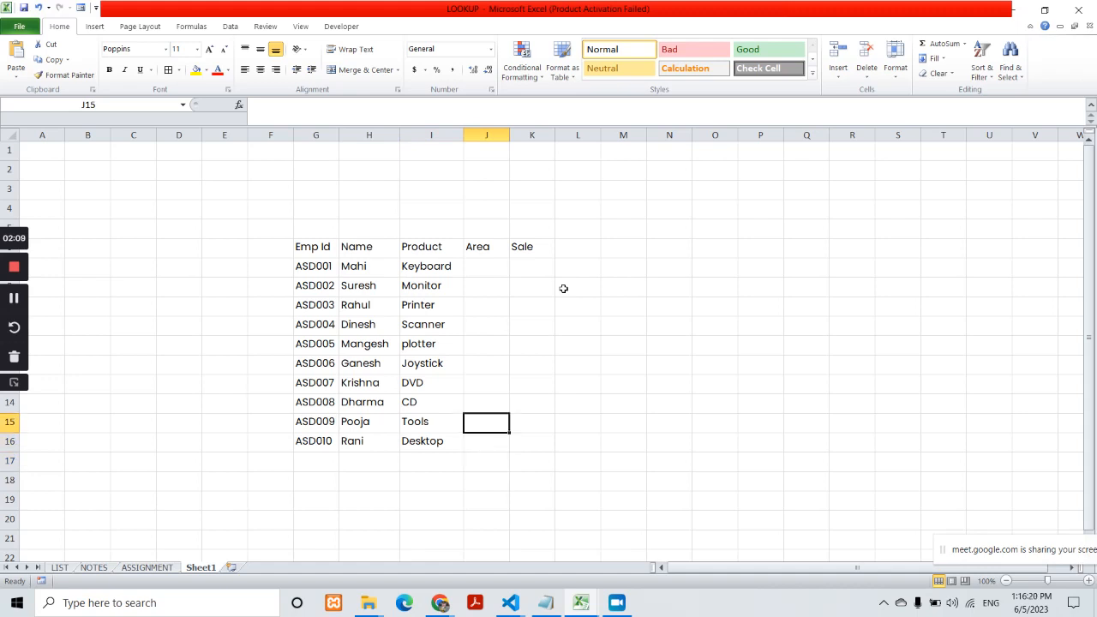
{"action": "key", "text": "Up"}
{"action": "key", "text": "Up"}
{"action": "key", "text": "Up"}
{"action": "key", "text": "Up"}
{"action": "key", "text": "Up"}
{"action": "key", "text": "Up"}
{"action": "key", "text": "Up"}
{"action": "key", "text": "Up"}
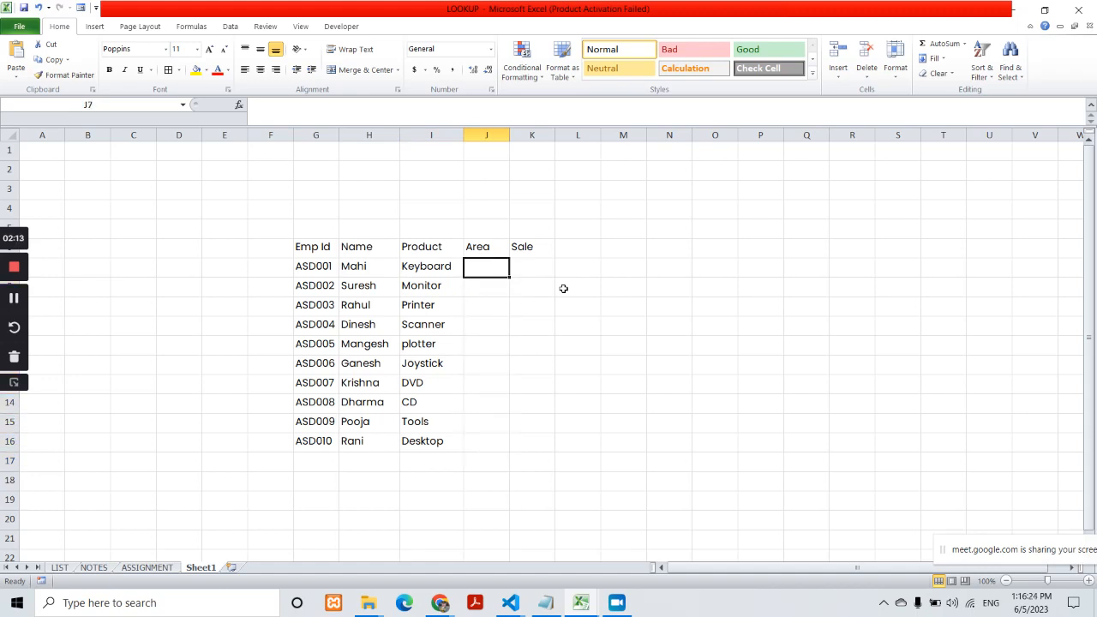
{"action": "type", "text": "Parel"}
{"action": "key", "text": "Return"}
{"action": "type", "text": "Mahim"}
{"action": "key", "text": "Return"}
{"action": "type", "text": "Matunga"}
{"action": "key", "text": "Return"}
Enter the areas Andheri in J10 and Churchgate in J11.
{"action": "type", "text": "Nadher"}
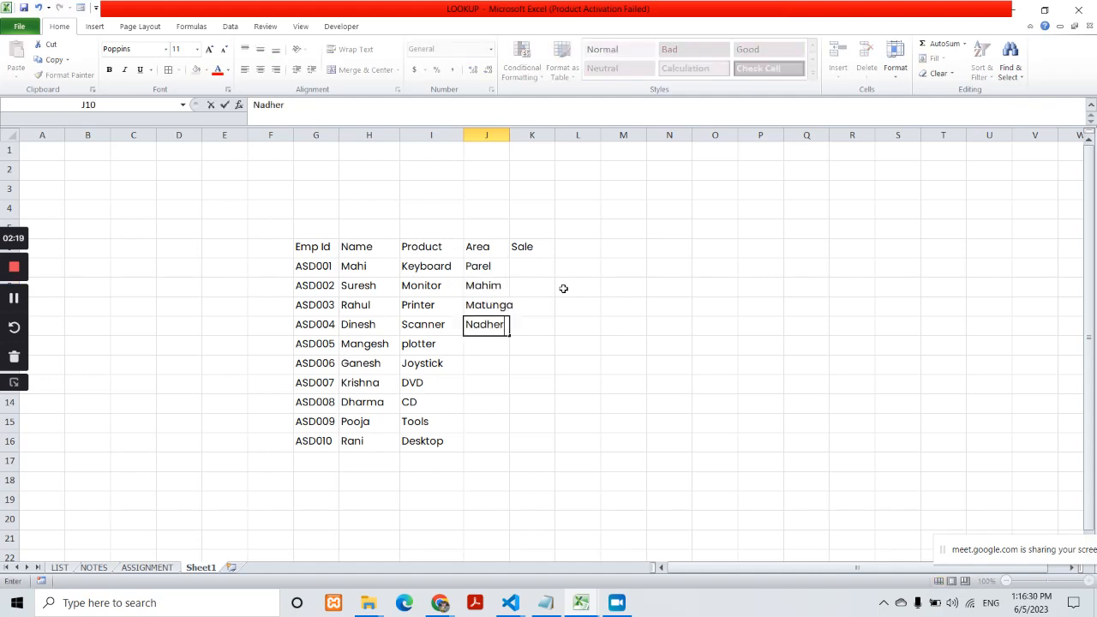
{"action": "key", "text": "BackSpace"}
{"action": "key", "text": "BackSpace"}
{"action": "key", "text": "BackSpace"}
{"action": "key", "text": "BackSpace"}
{"action": "key", "text": "BackSpace"}
{"action": "type", "text": "ANdheri"}
{"action": "key", "text": "Return"}
{"action": "type", "text": "Churchgate"}
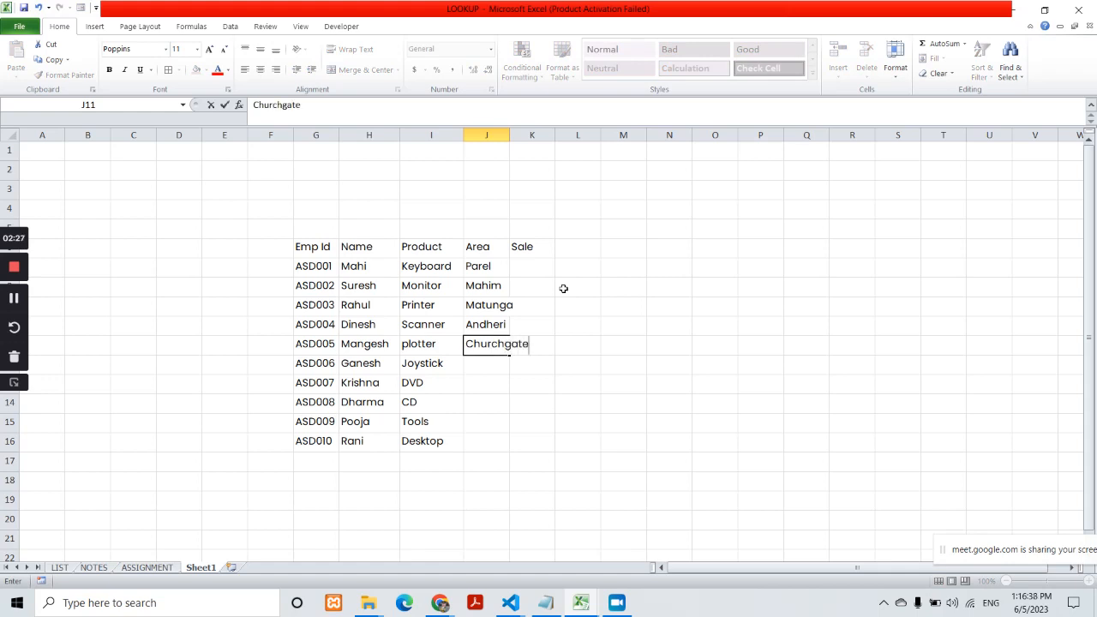
{"action": "key", "text": "Return"}
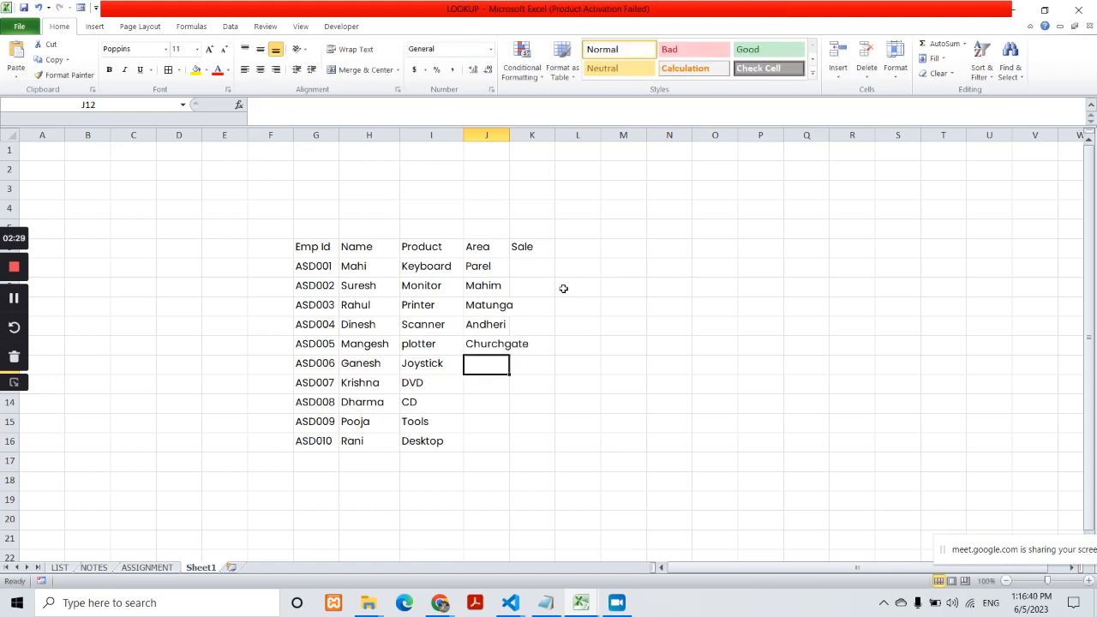
Enter the areas Dahisar, Vasai and Naigoan in J12:J14.
{"action": "type", "text": "Dahisar"}
{"action": "key", "text": "Return"}
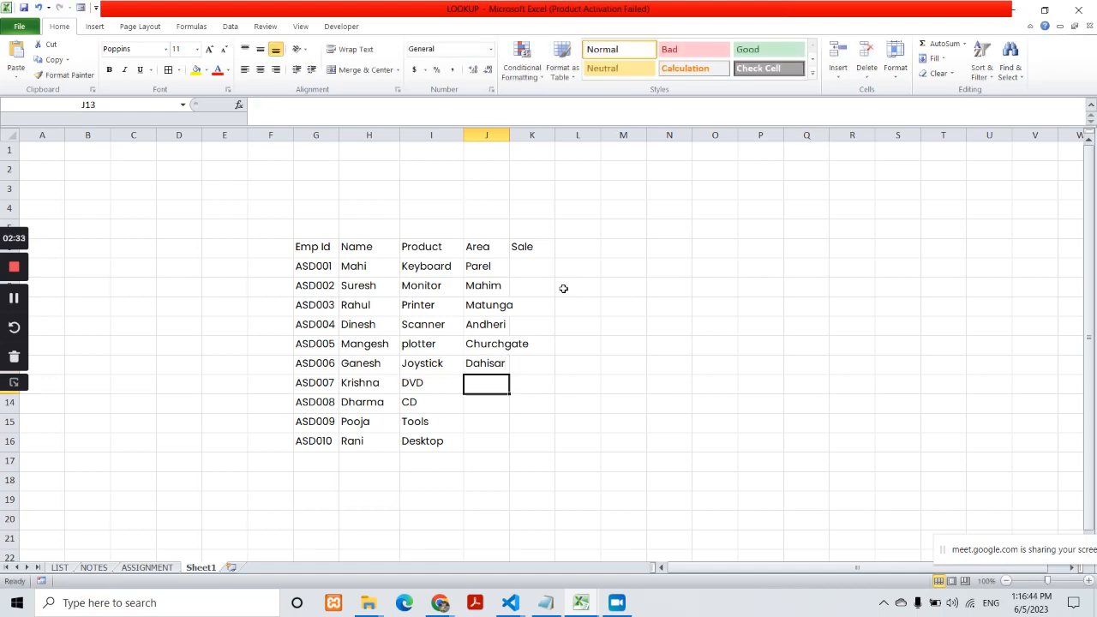
{"action": "type", "text": "Vasai"}
{"action": "key", "text": "Return"}
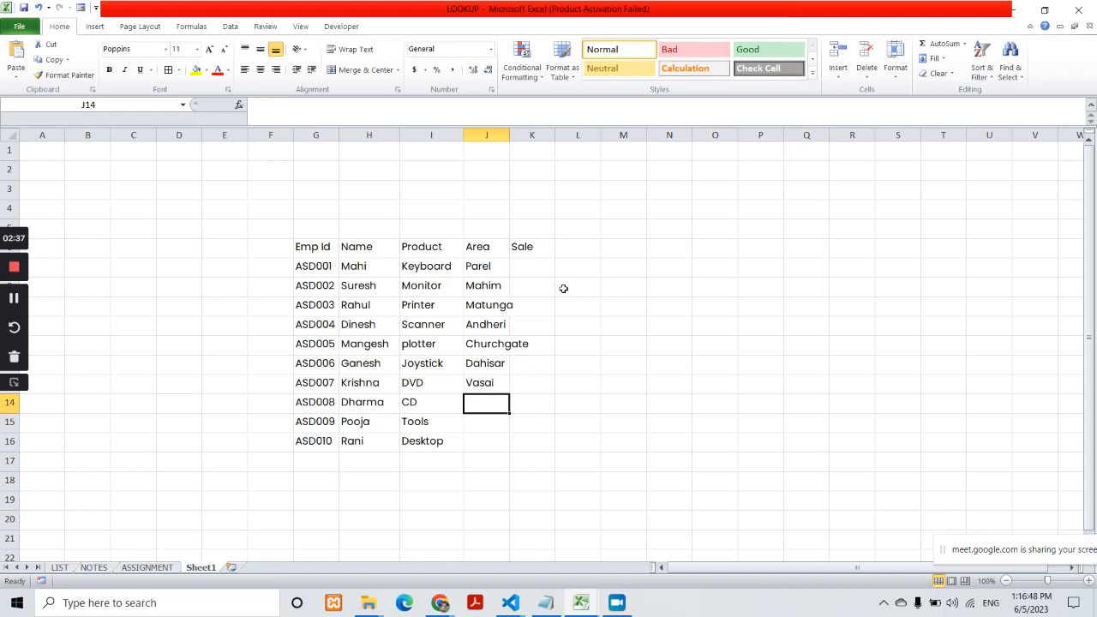
{"action": "type", "text": "Na"}
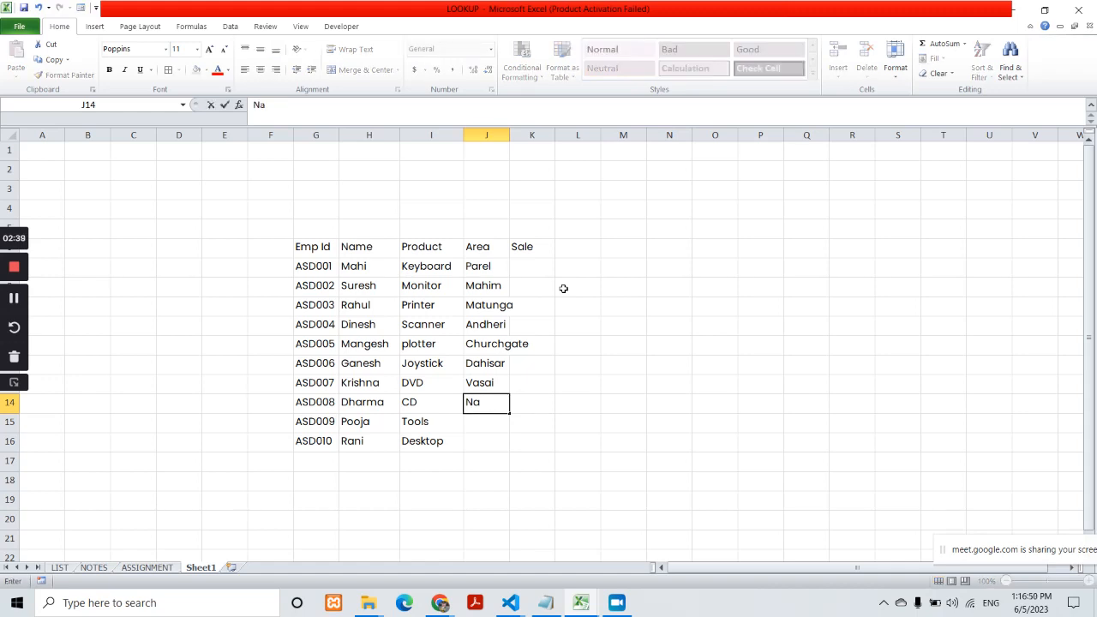
{"action": "type", "text": "igoan"}
{"action": "key", "text": "Return"}
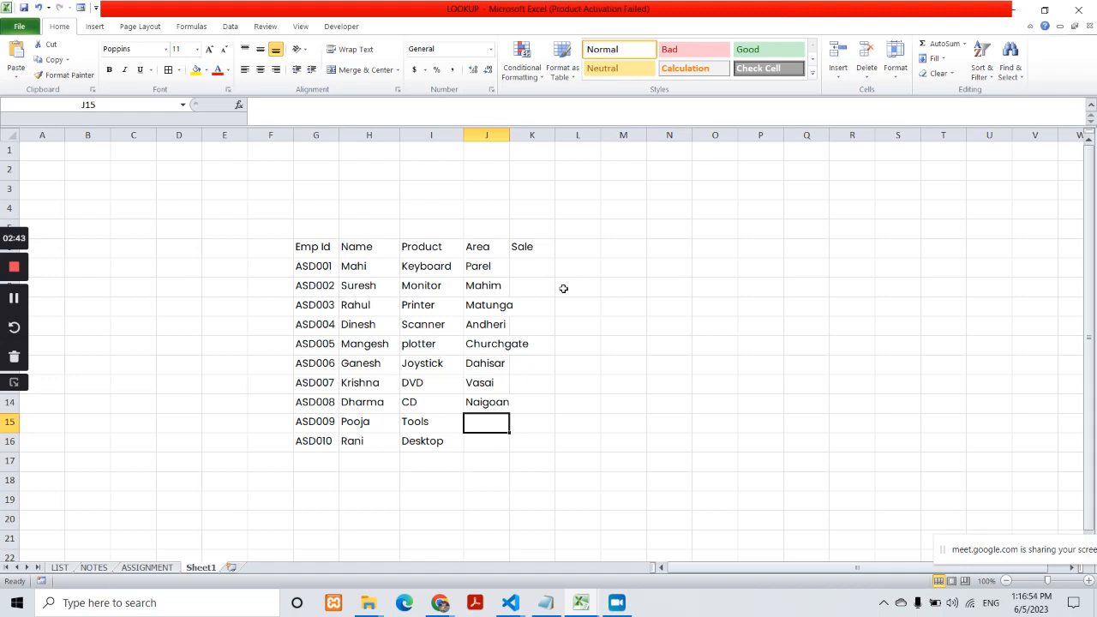
Complete the Area column with Borivali in J15 and Virar in J16.
{"action": "type", "text": "Borivali"}
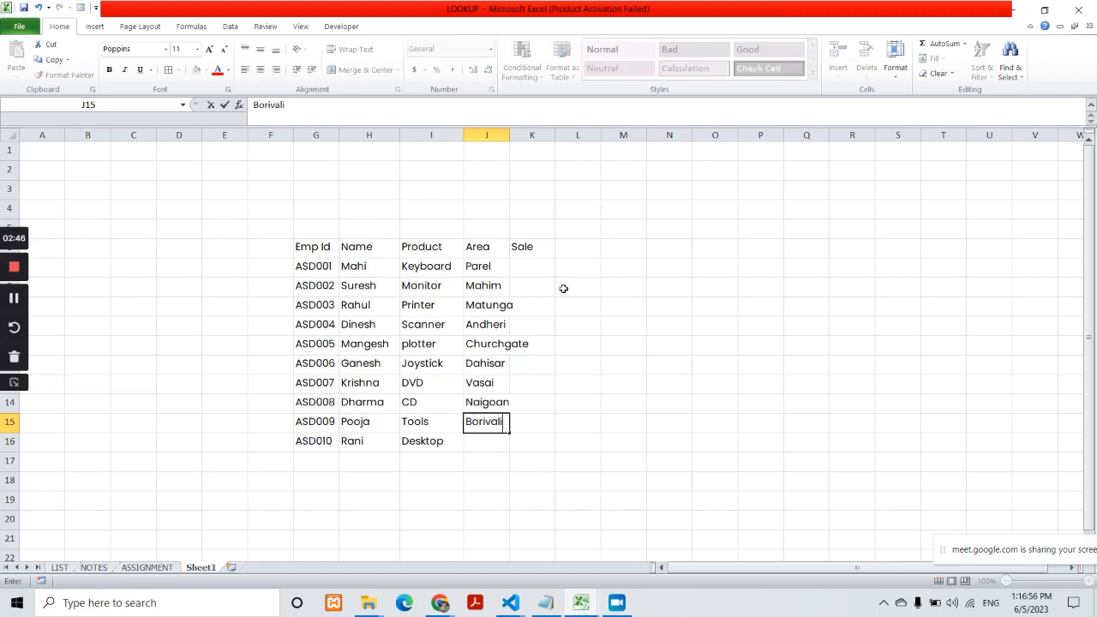
{"action": "key", "text": "Return"}
{"action": "type", "text": "Virar"}
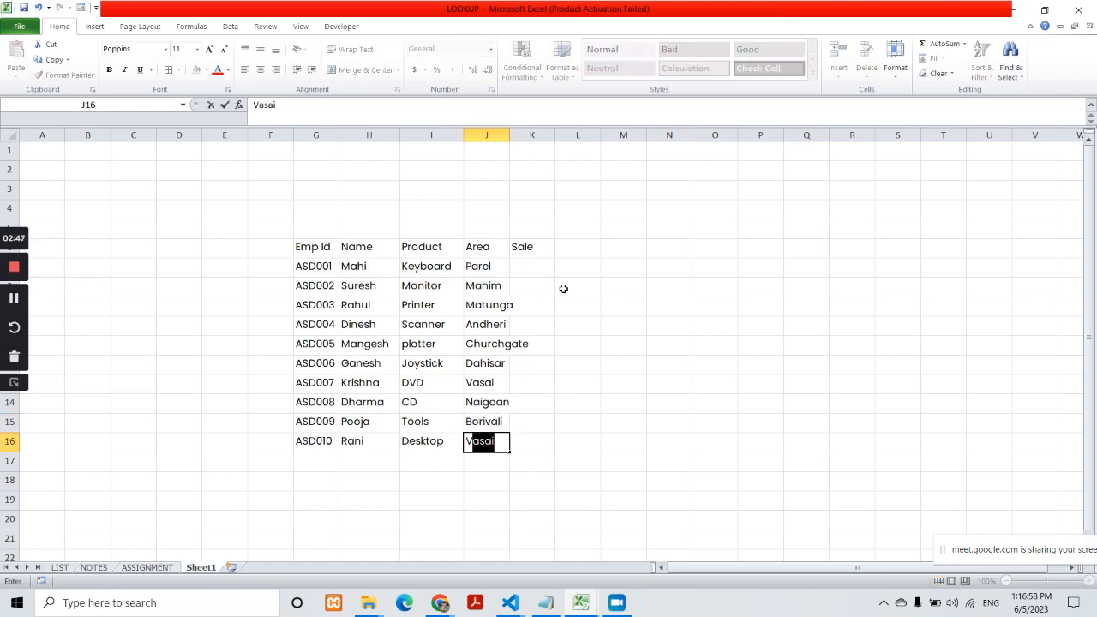
{"action": "key", "text": "Return"}
Fill the Sale column K7:K16 with a series starting at 10000 and 12000, extended down to the last employee.
{"action": "key", "text": "Right"}
{"action": "key", "text": "Up"}
{"action": "key", "text": "Up"}
{"action": "key", "text": "Up"}
{"action": "key", "text": "Up"}
{"action": "key", "text": "Up"}
{"action": "key", "text": "Up"}
{"action": "key", "text": "Up"}
{"action": "key", "text": "Up"}
{"action": "key", "text": "Up"}
{"action": "key", "text": "Up"}
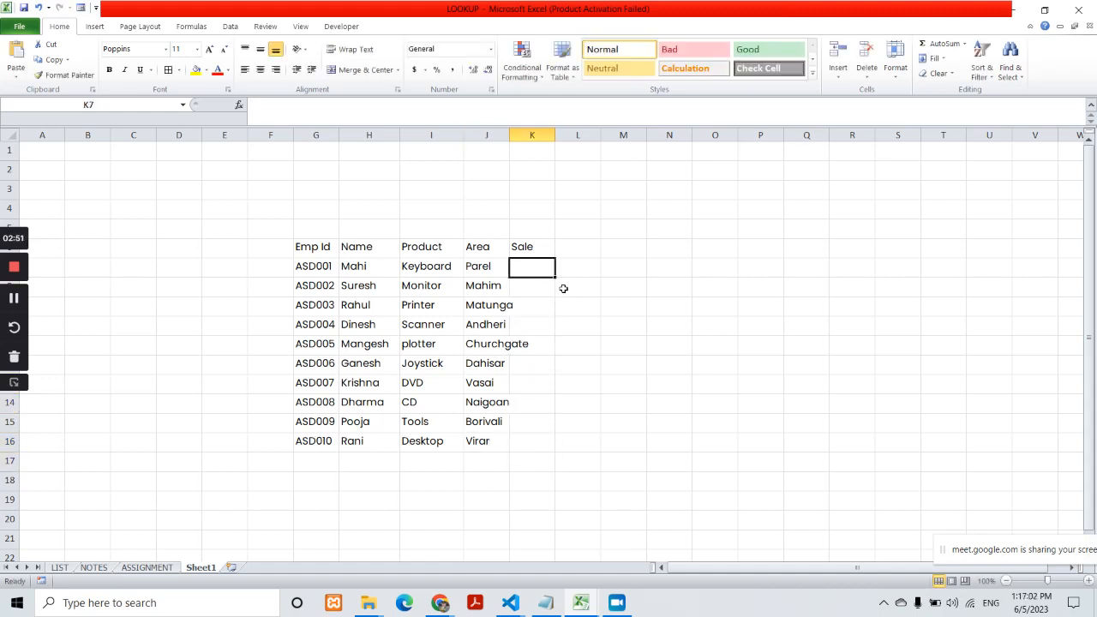
{"action": "type", "text": "10000"}
{"action": "key", "text": "Return"}
{"action": "type", "text": "12000"}
{"action": "key", "text": "Return"}
{"action": "left_click_drag", "start_coordinate": [528, 265], "coordinate": [551, 462]}
{"action": "left_click", "coordinate": [623, 400]}
Widen column J so the longest area name fits.
{"action": "left_click_drag", "start_coordinate": [509, 134], "coordinate": [524, 135]}
{"action": "left_click", "coordinate": [689, 357]}
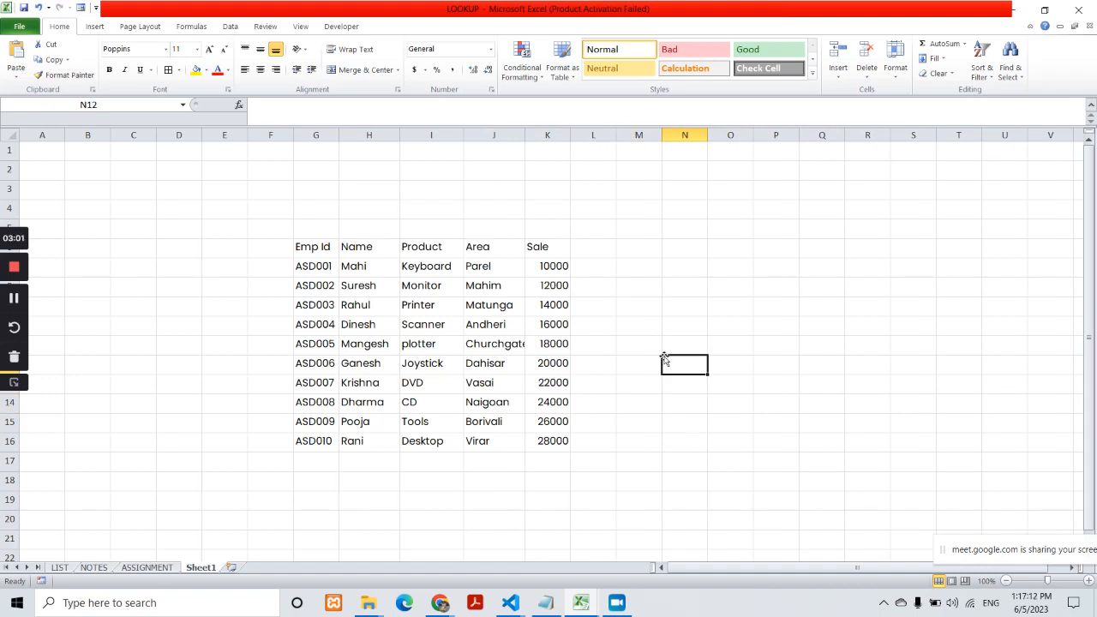
{"action": "left_click_drag", "start_coordinate": [524, 134], "coordinate": [537, 135]}
{"action": "left_click", "coordinate": [633, 229]}
Make the header row G6:K6 bold and centre its text.
{"action": "left_click_drag", "start_coordinate": [306, 247], "coordinate": [562, 249]}
{"action": "left_click", "coordinate": [109, 70]}
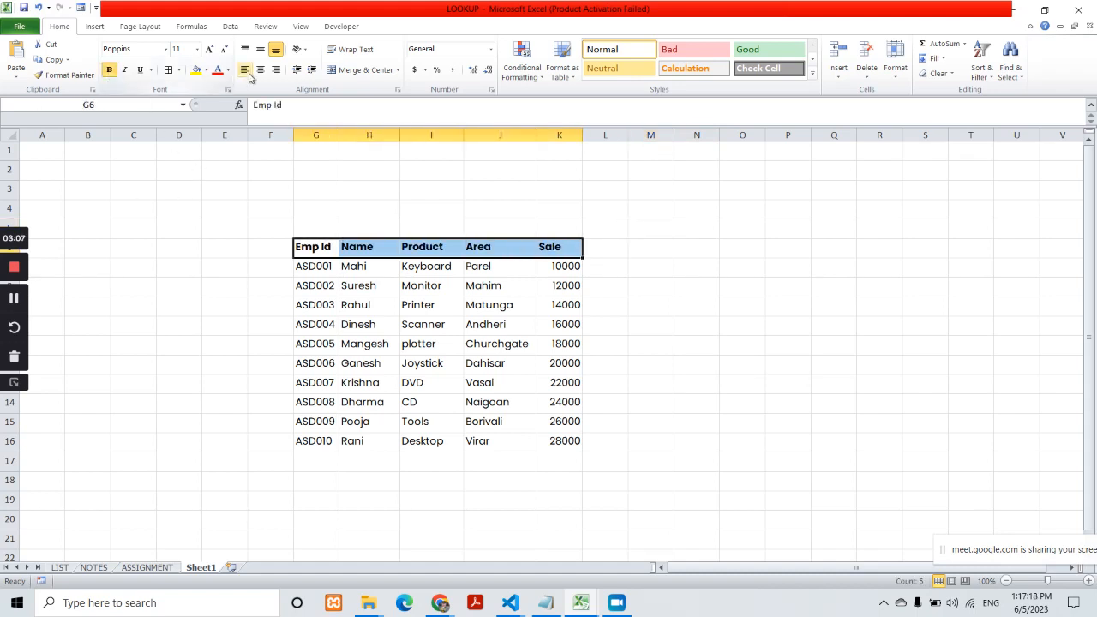
{"action": "left_click", "coordinate": [260, 69]}
{"action": "left_click", "coordinate": [497, 344]}
Apply borders to all cells of the table G6:K16.
{"action": "left_click_drag", "start_coordinate": [315, 249], "coordinate": [564, 443]}
{"action": "left_click", "coordinate": [169, 69]}
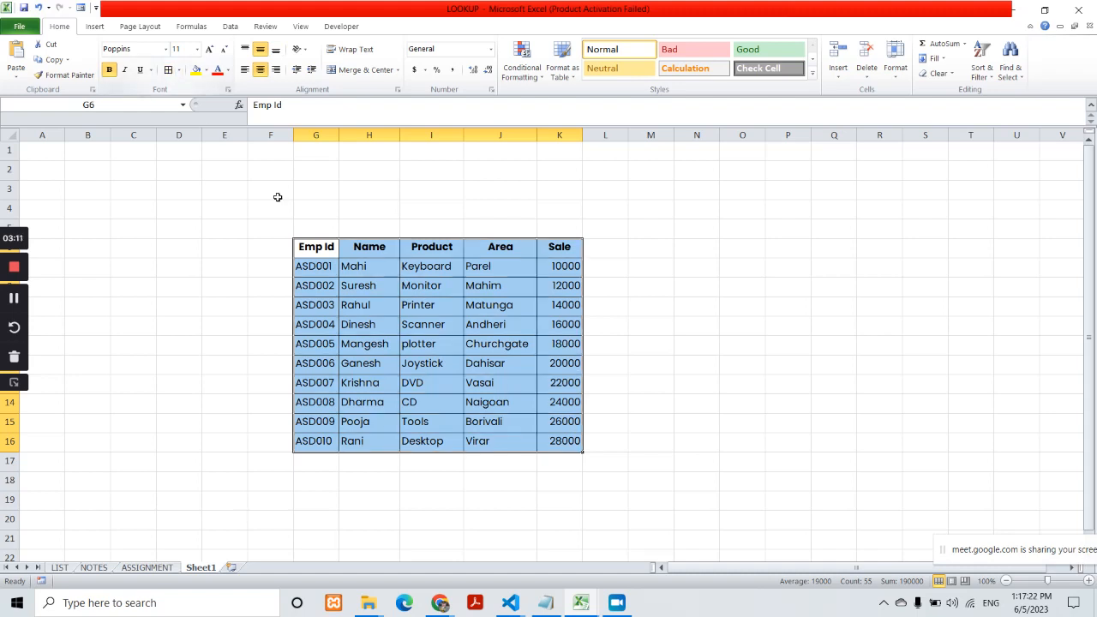
{"action": "left_click", "coordinate": [688, 324]}
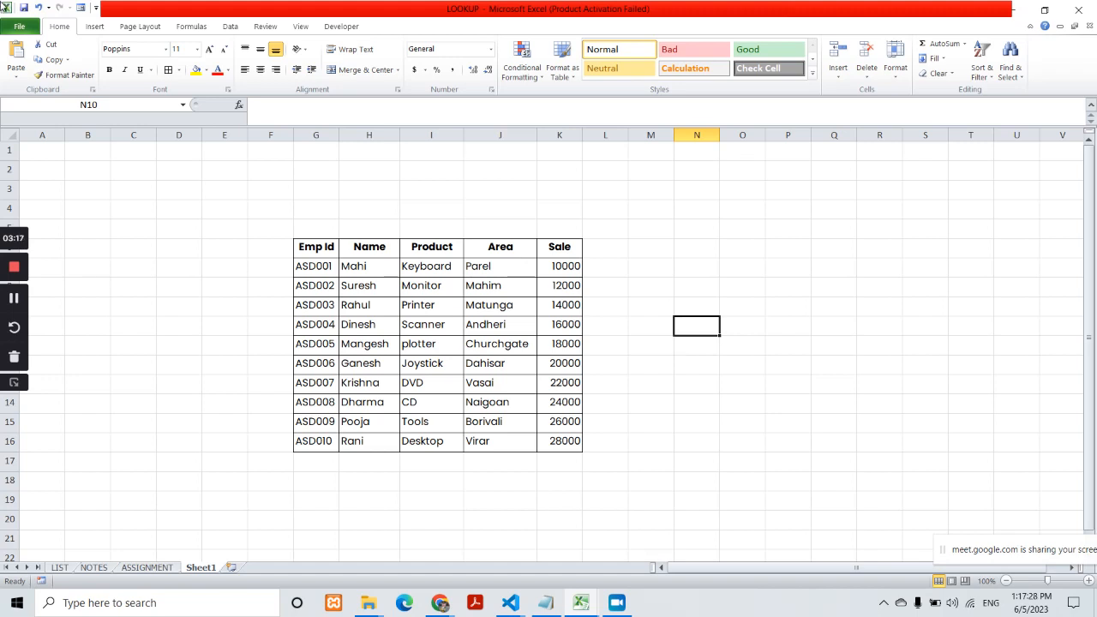
Rename Sheet1 as Main.
{"action": "left_click_drag", "start_coordinate": [305, 247], "coordinate": [497, 382]}
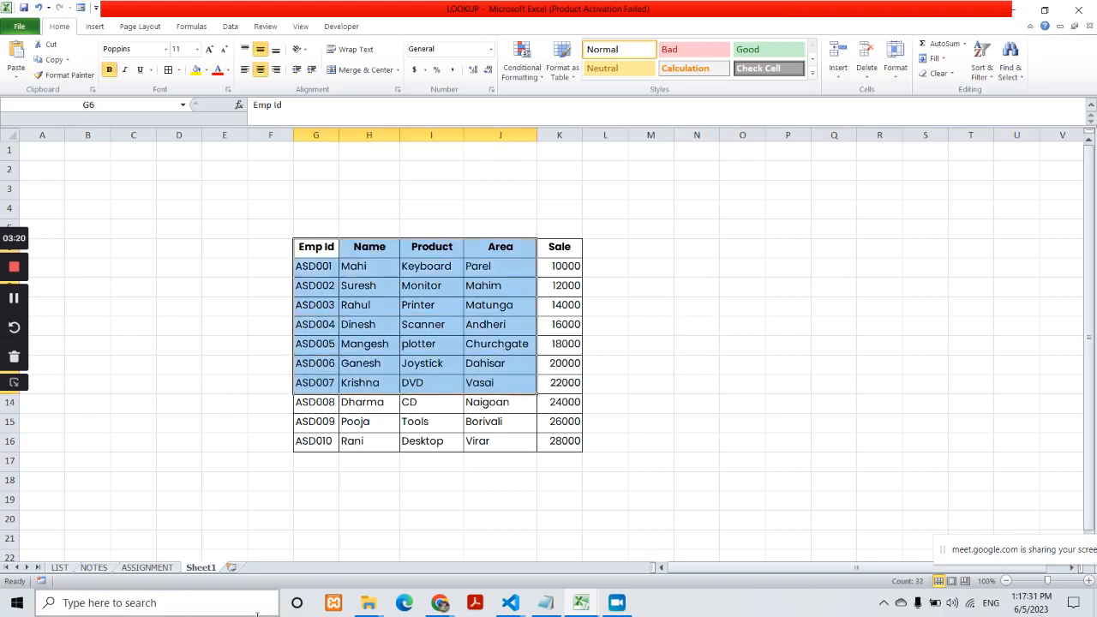
{"action": "double_click", "coordinate": [202, 568]}
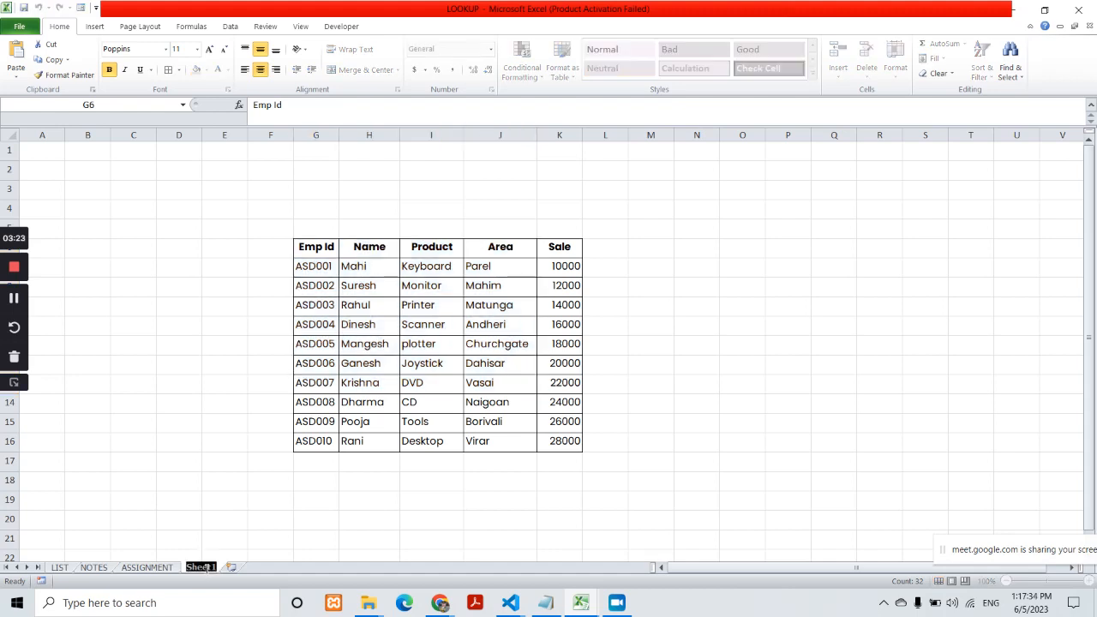
{"action": "type", "text": "Main"}
{"action": "key", "text": "Return"}
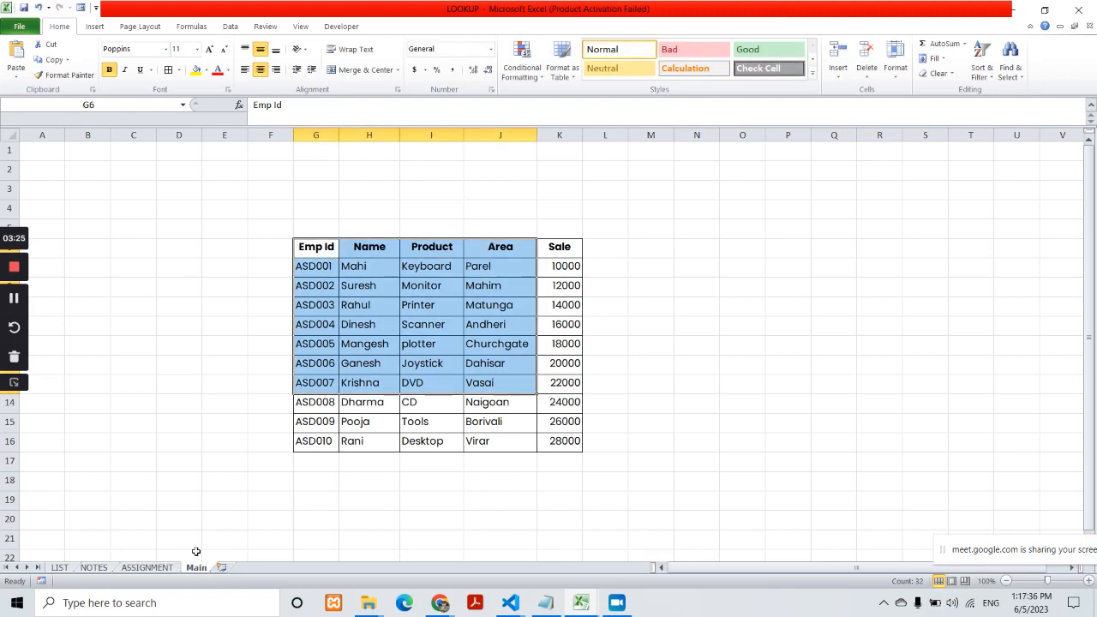
Copy the whole table G6:K16 from Main to cell I11 of a new worksheet.
{"action": "left_click", "coordinate": [559, 460]}
{"action": "left_click_drag", "start_coordinate": [315, 249], "coordinate": [553, 439]}
{"action": "key", "text": "ctrl+c"}
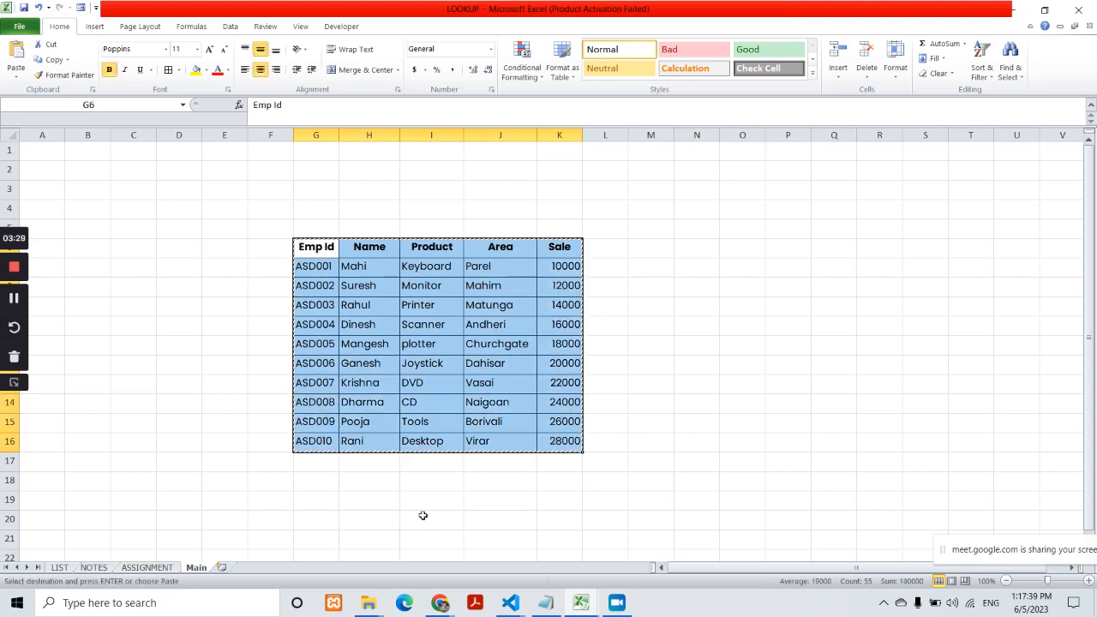
{"action": "left_click", "coordinate": [221, 567]}
{"action": "left_click", "coordinate": [407, 286]}
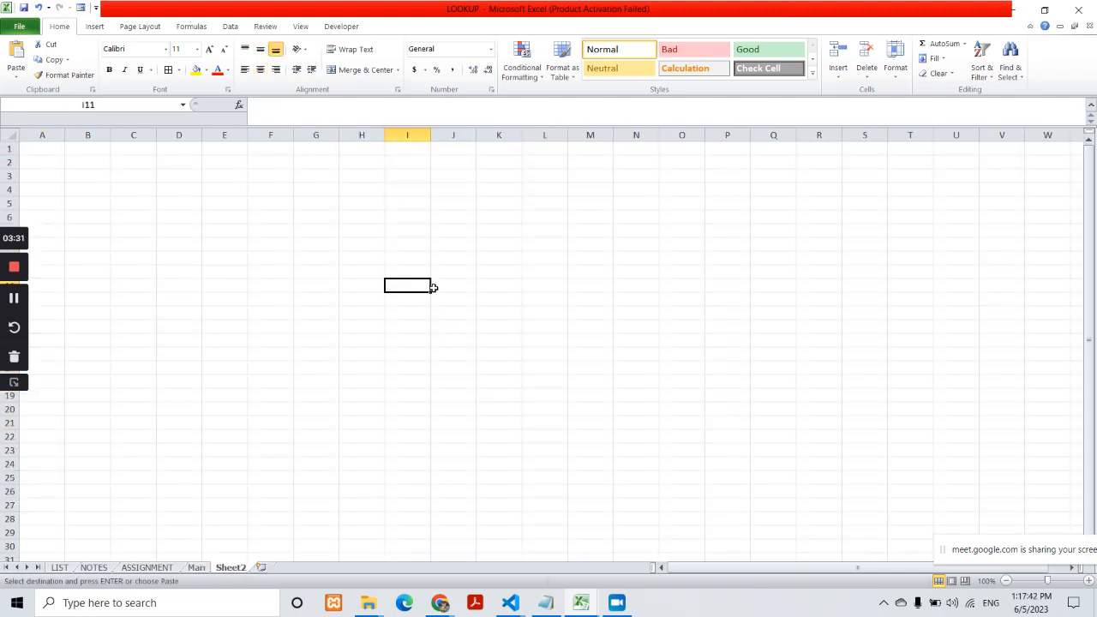
{"action": "key", "text": "Return"}
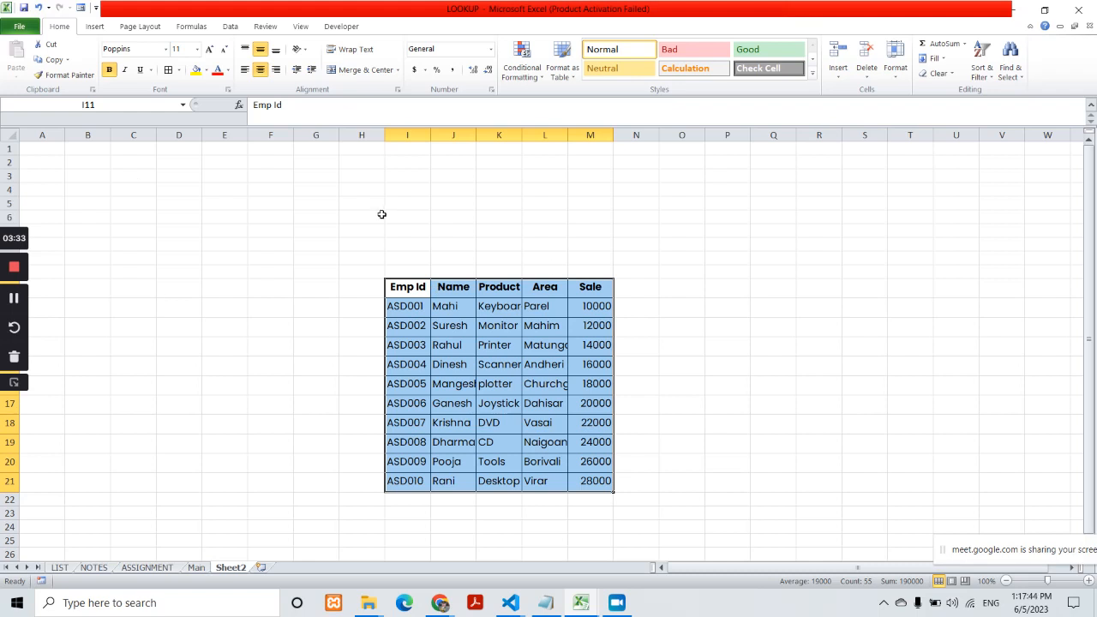
Move the copied table on Sheet2 so that it starts at cell A1.
{"action": "key", "text": "ctrl+x"}
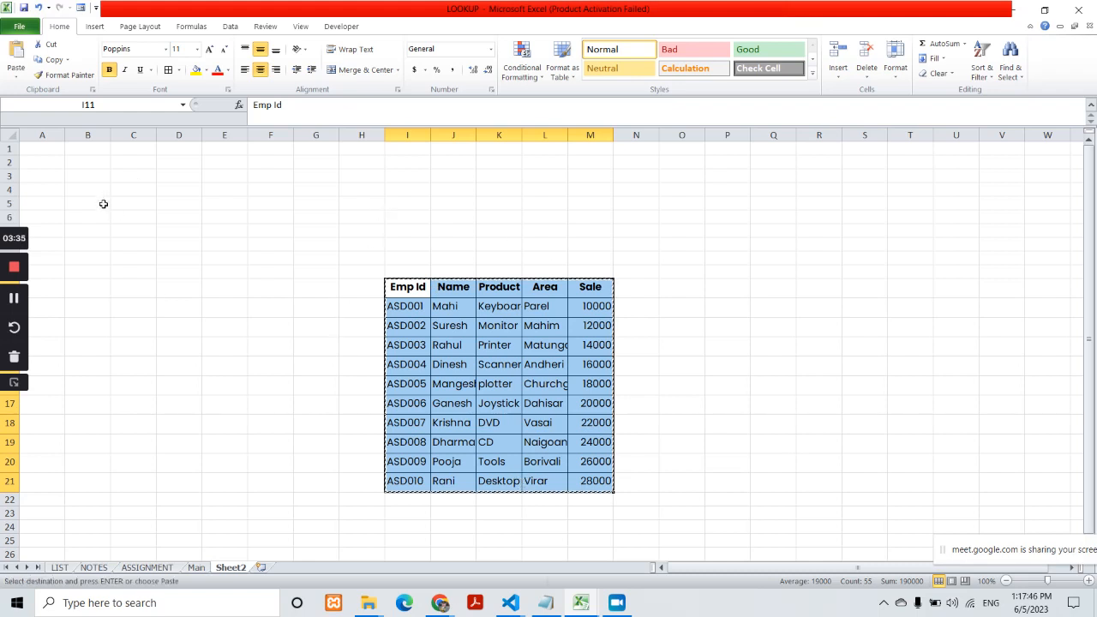
{"action": "left_click", "coordinate": [52, 149]}
{"action": "key", "text": "ctrl+v"}
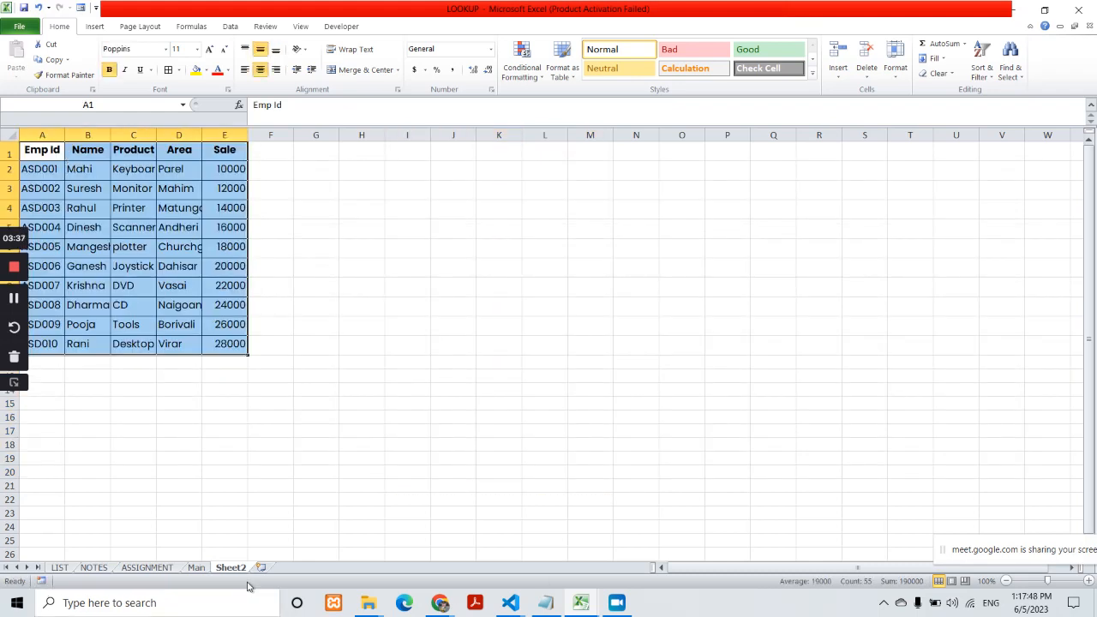
Move the original table on the Main sheet so that it starts at cell A1.
{"action": "left_click", "coordinate": [197, 569]}
{"action": "key", "text": "ctrl+x"}
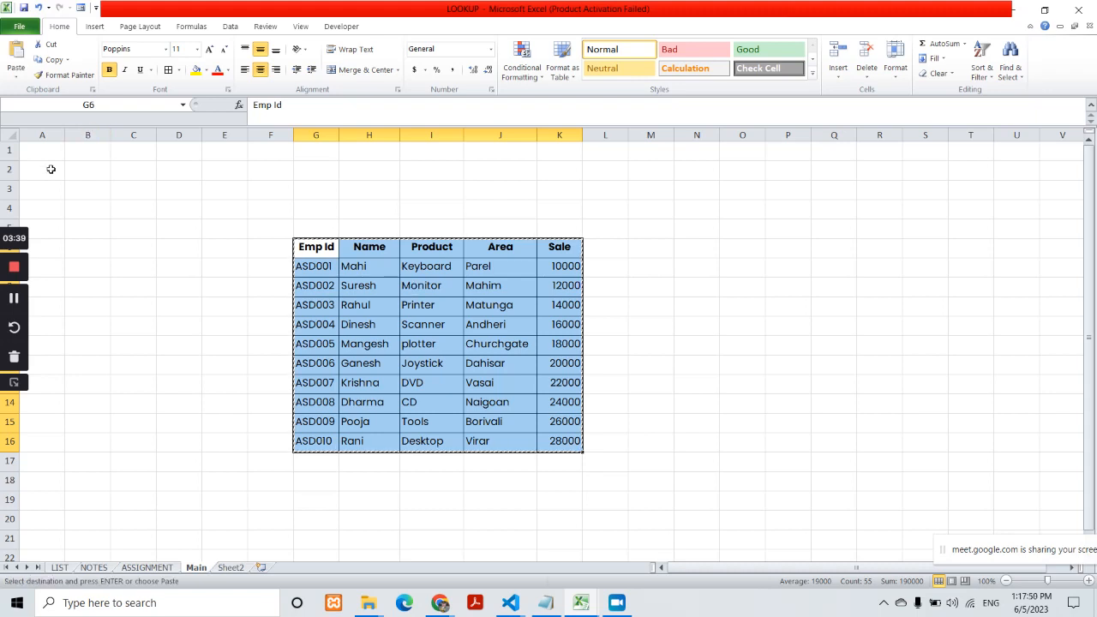
{"action": "left_click", "coordinate": [40, 157]}
{"action": "key", "text": "ctrl+v"}
{"action": "left_click", "coordinate": [558, 344]}
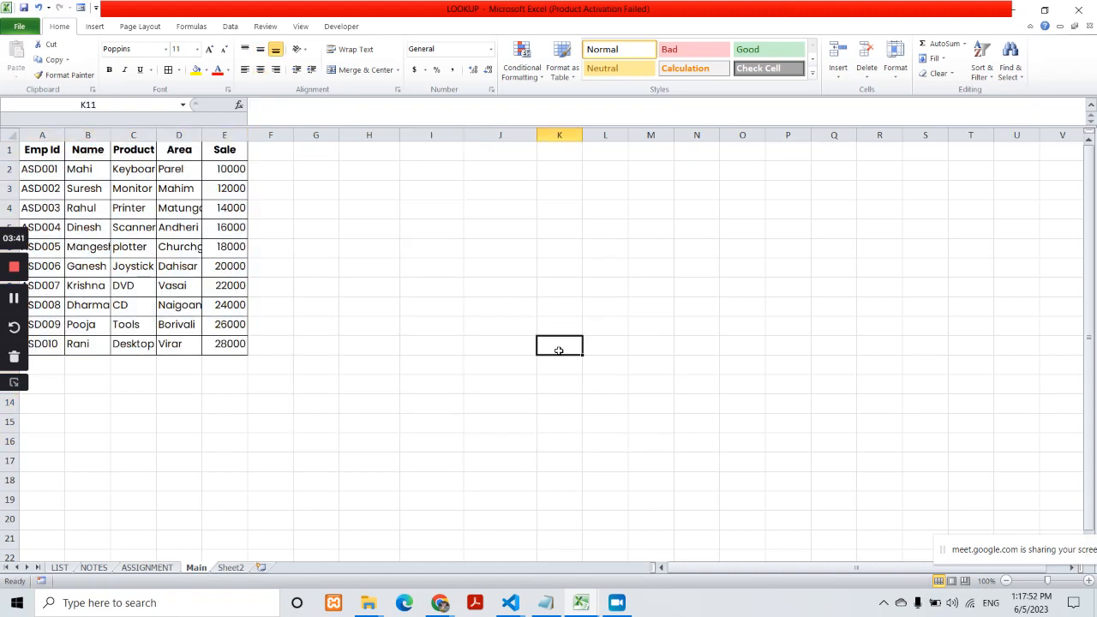
Widen columns B to E on the Main sheet to fit the table's contents.
{"action": "double_click", "coordinate": [111, 135]}
{"action": "double_click", "coordinate": [169, 135]}
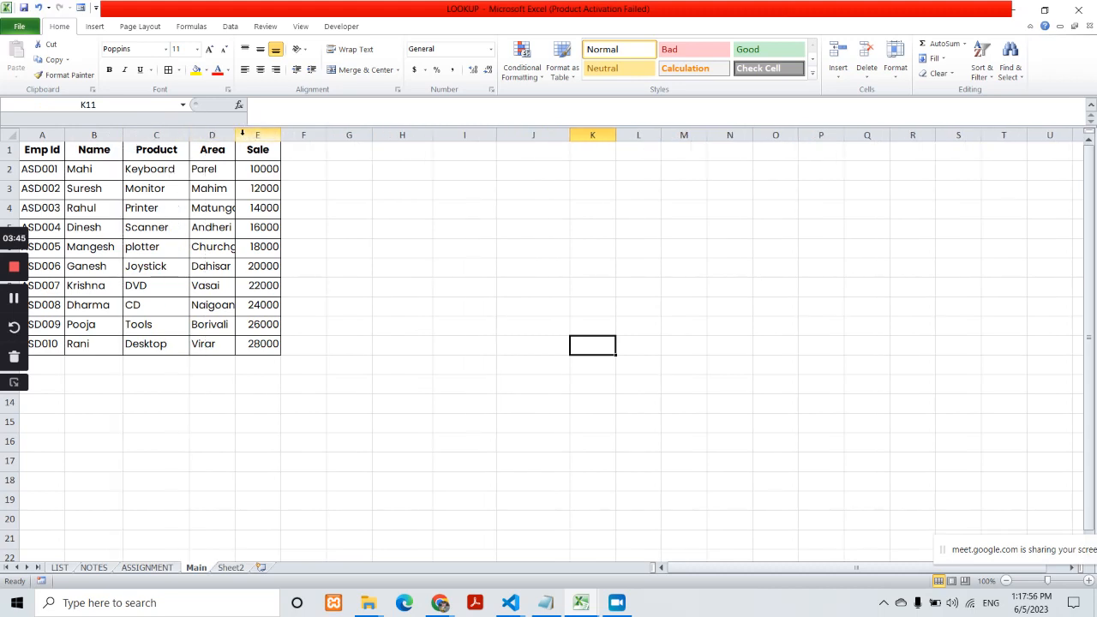
{"action": "left_click", "coordinate": [244, 135]}
{"action": "left_click_drag", "start_coordinate": [235, 135], "coordinate": [349, 149]}
{"action": "left_click", "coordinate": [467, 306]}
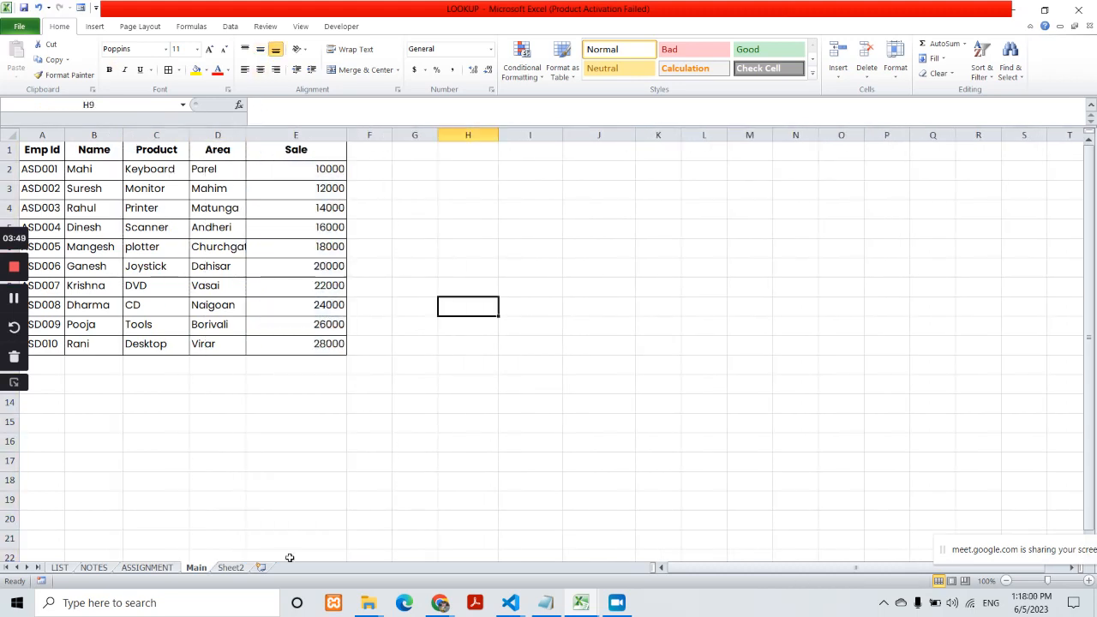
Widen columns A to E on Sheet2 to a uniform width.
{"action": "left_click", "coordinate": [230, 567]}
{"action": "left_click", "coordinate": [315, 389]}
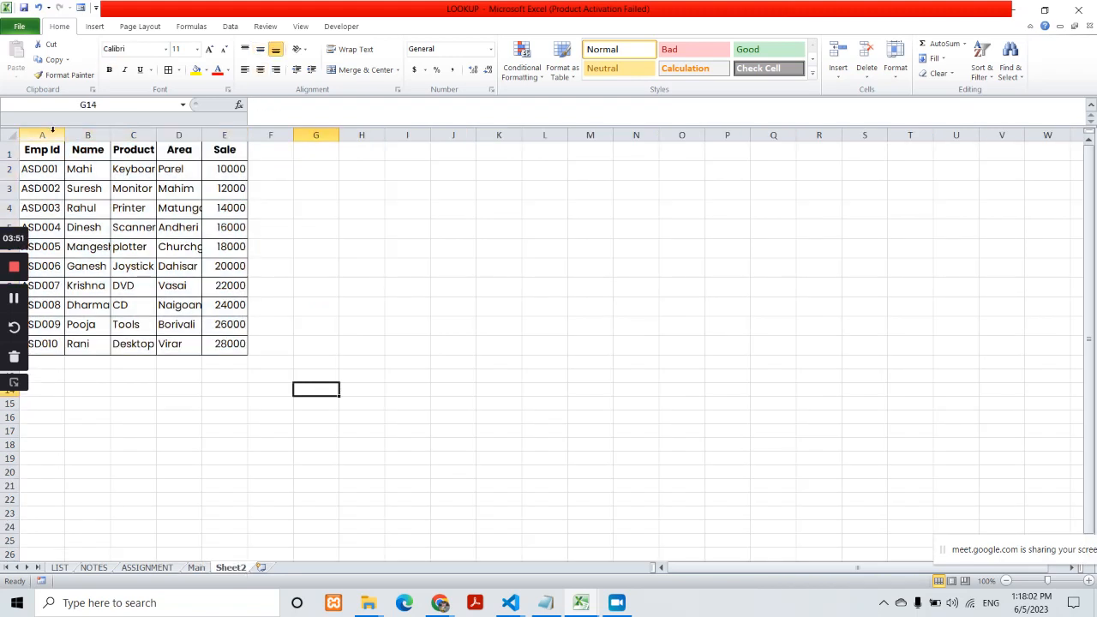
{"action": "left_click_drag", "start_coordinate": [54, 135], "coordinate": [224, 134]}
{"action": "left_click_drag", "start_coordinate": [58, 134], "coordinate": [82, 134]}
{"action": "left_click", "coordinate": [402, 287]}
Clear the employee name in cell B4 of Sheet2.
{"action": "left_click", "coordinate": [117, 213]}
{"action": "key", "text": "Delete"}
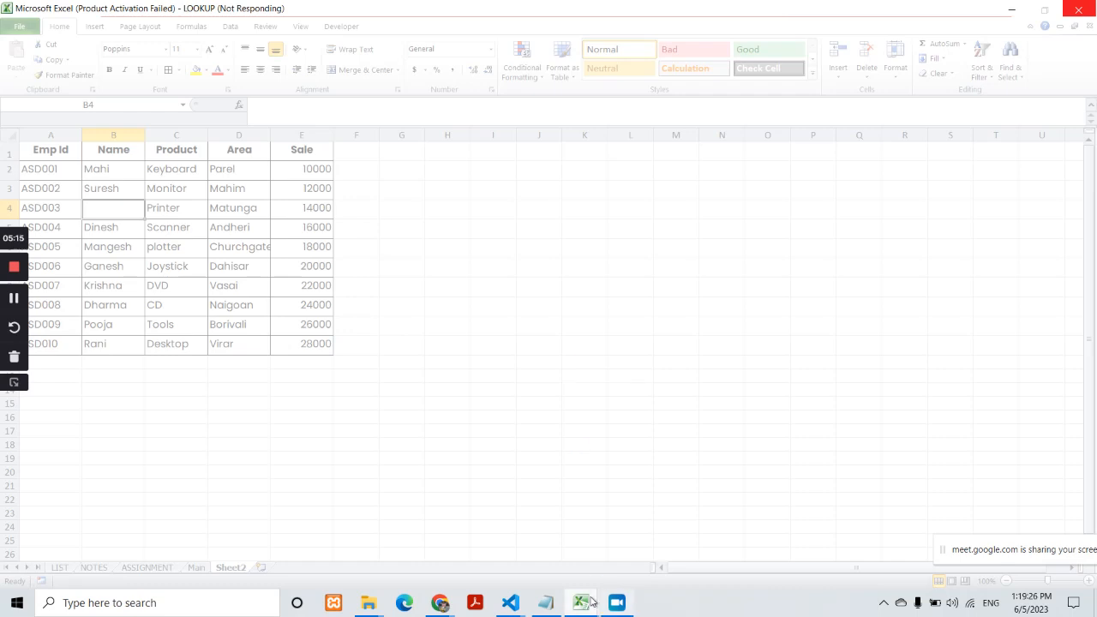
{"action": "mouse_move", "coordinate": [583, 605]}
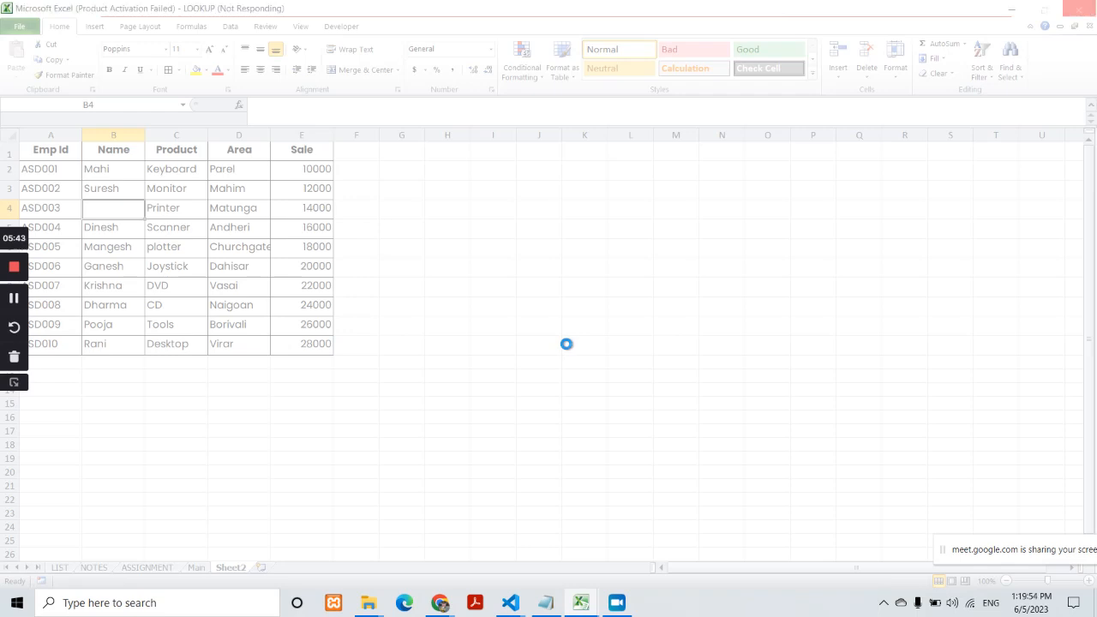
{"action": "key", "text": "super+e"}
{"action": "left_click", "coordinate": [648, 47]}
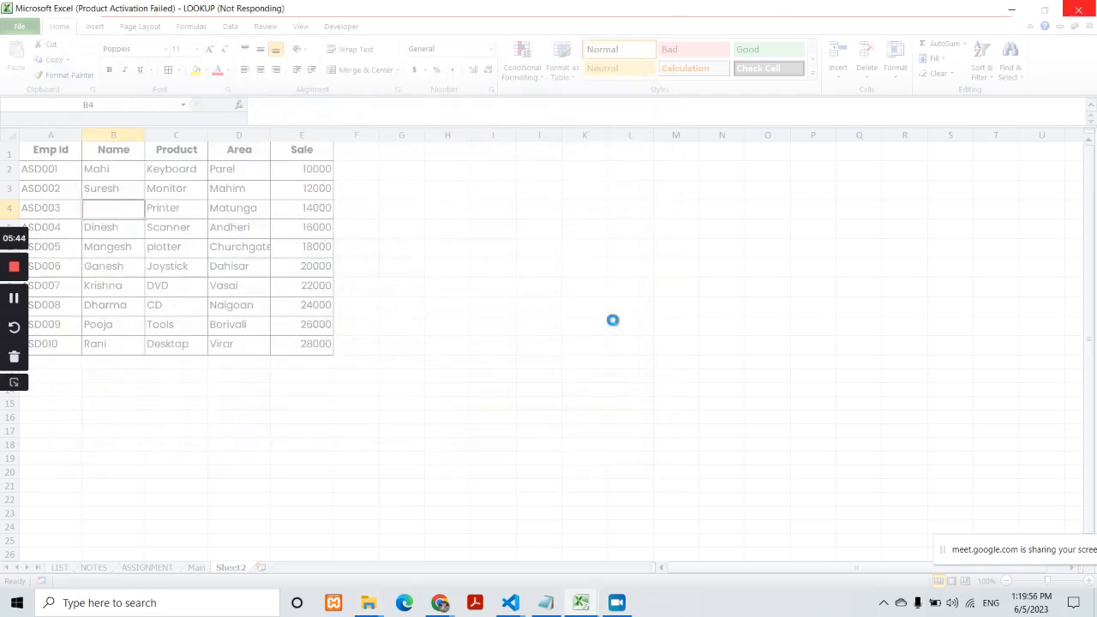
Start another Excel instance with the Run command excel and select cell A1 of its blank workbook.
{"action": "key", "text": "super+r"}
{"action": "type", "text": "excel"}
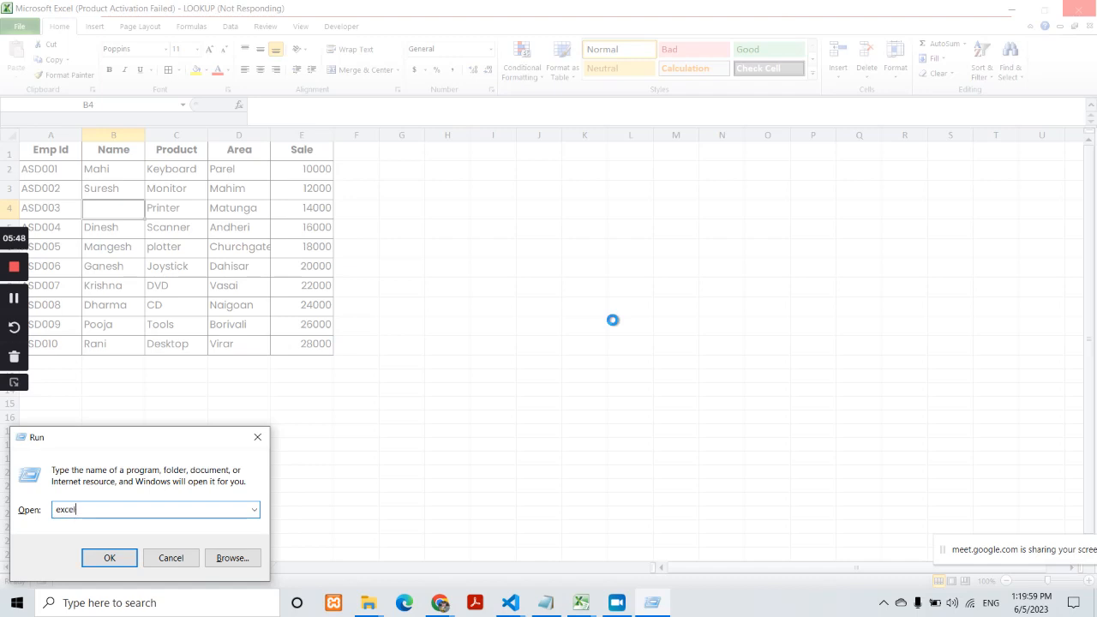
{"action": "key", "text": "Return"}
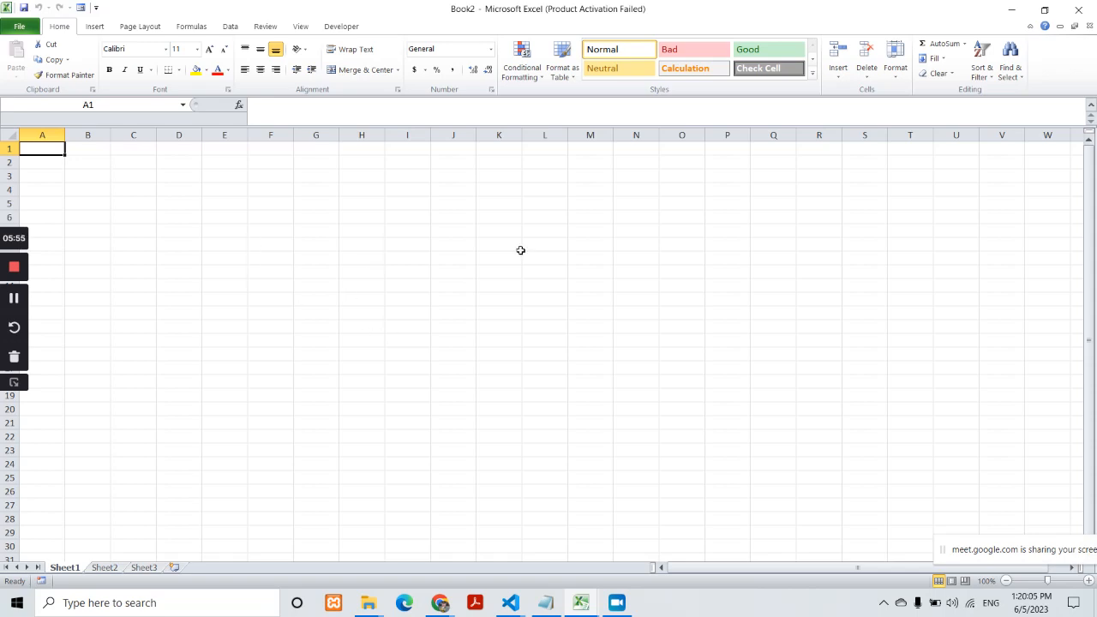
{"action": "left_click", "coordinate": [695, 435]}
{"action": "left_click", "coordinate": [136, 208]}
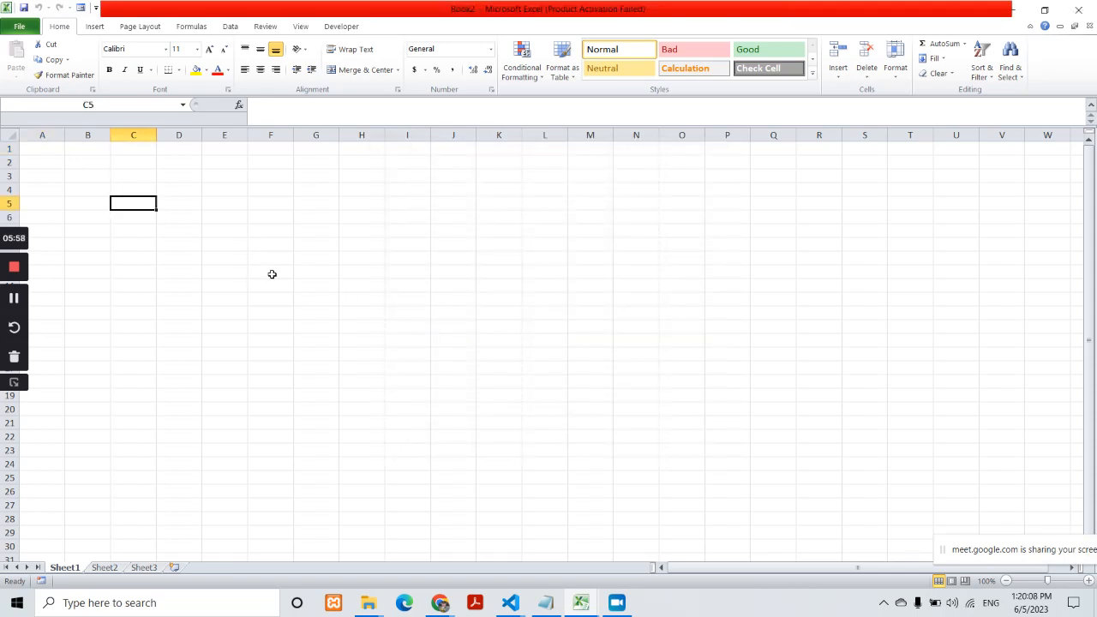
{"action": "left_click", "coordinate": [40, 148]}
Switch back to the original LOOKUP workbook window to check its state.
{"action": "key", "text": "alt+Tab"}
{"action": "key", "text": "Escape"}
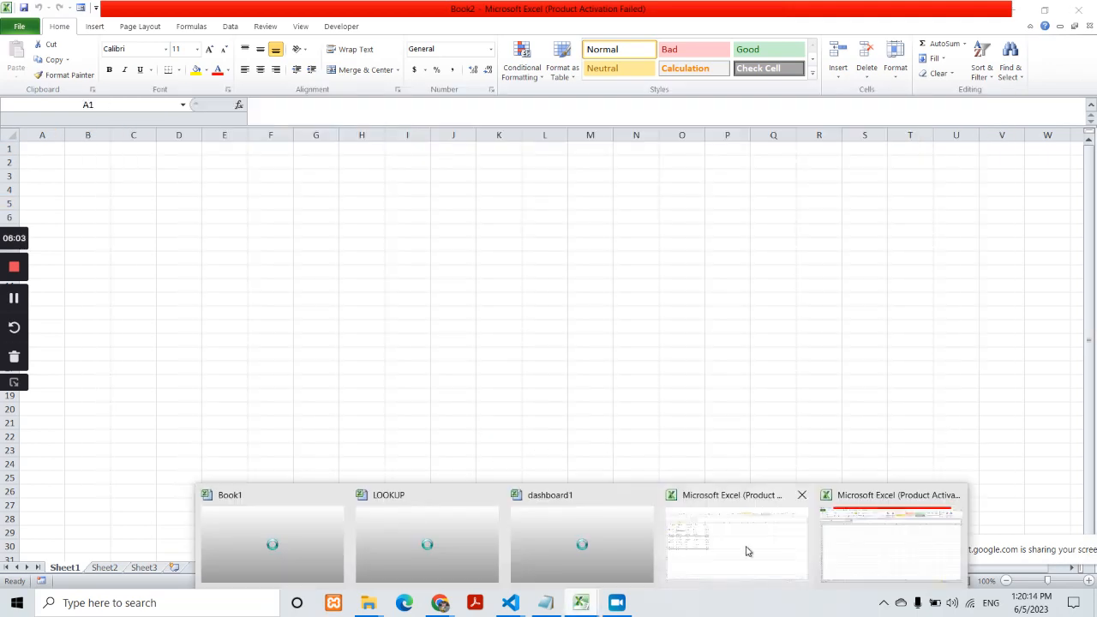
{"action": "left_click", "coordinate": [742, 541]}
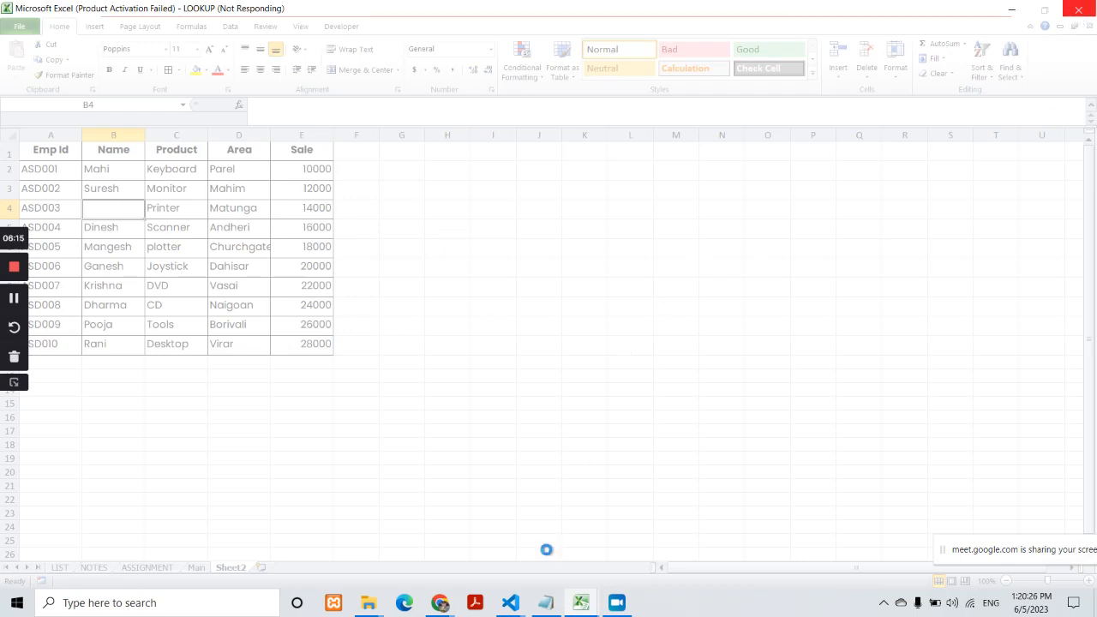
Switch to File Explorer and open the LOOKUP workbook from the Advance Excel folder as read-only.
{"action": "left_click", "coordinate": [377, 604]}
{"action": "left_click", "coordinate": [521, 559]}
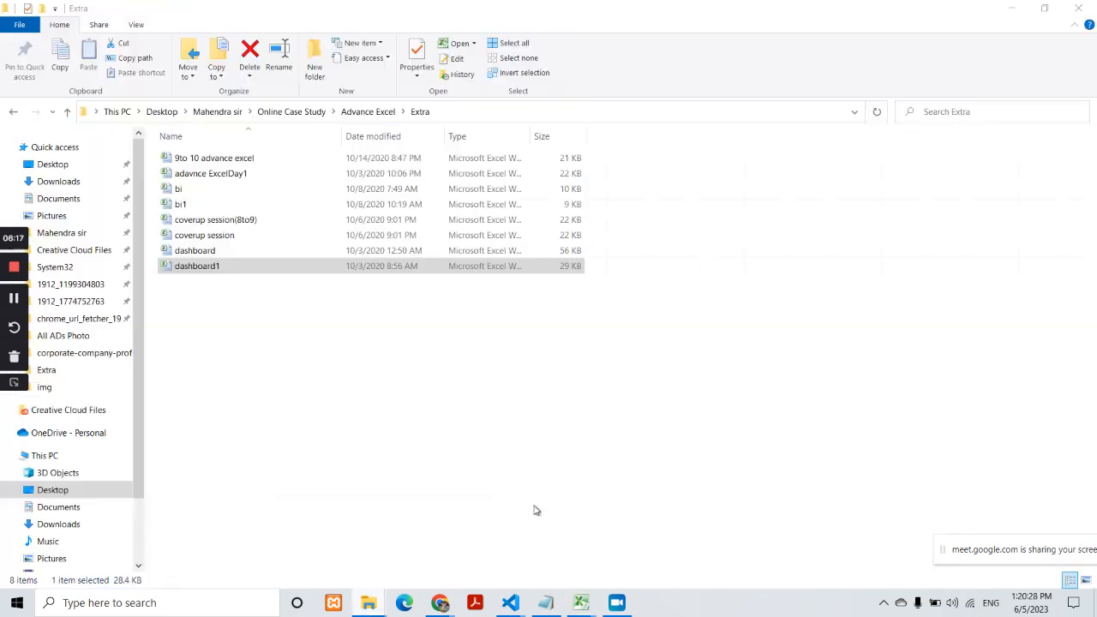
{"action": "left_click", "coordinate": [371, 112]}
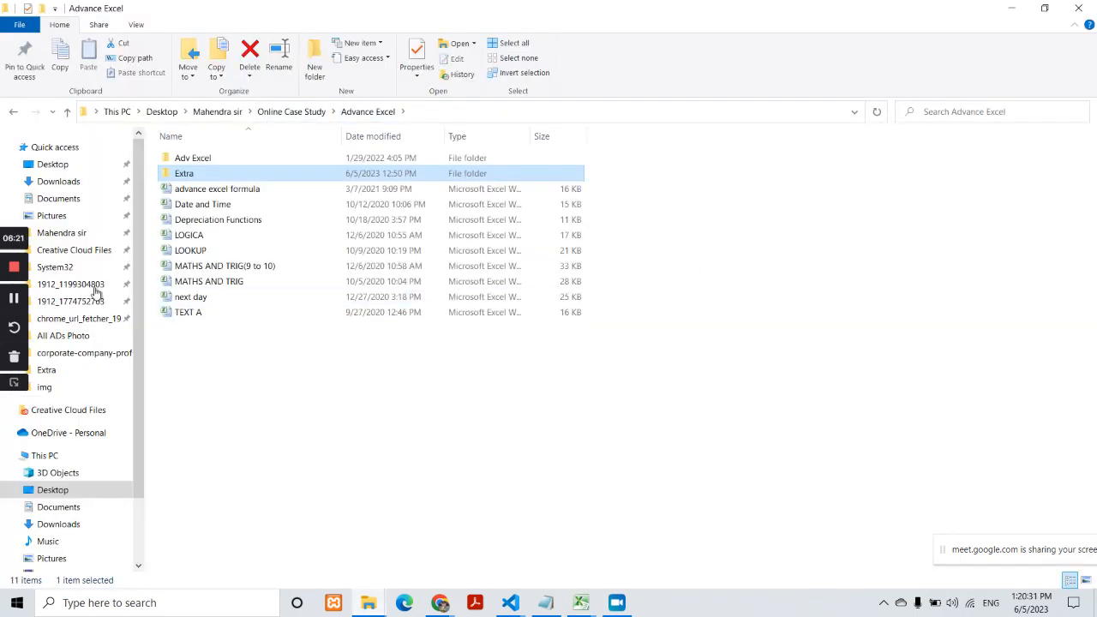
{"action": "left_click", "coordinate": [210, 252]}
{"action": "double_click", "coordinate": [212, 254]}
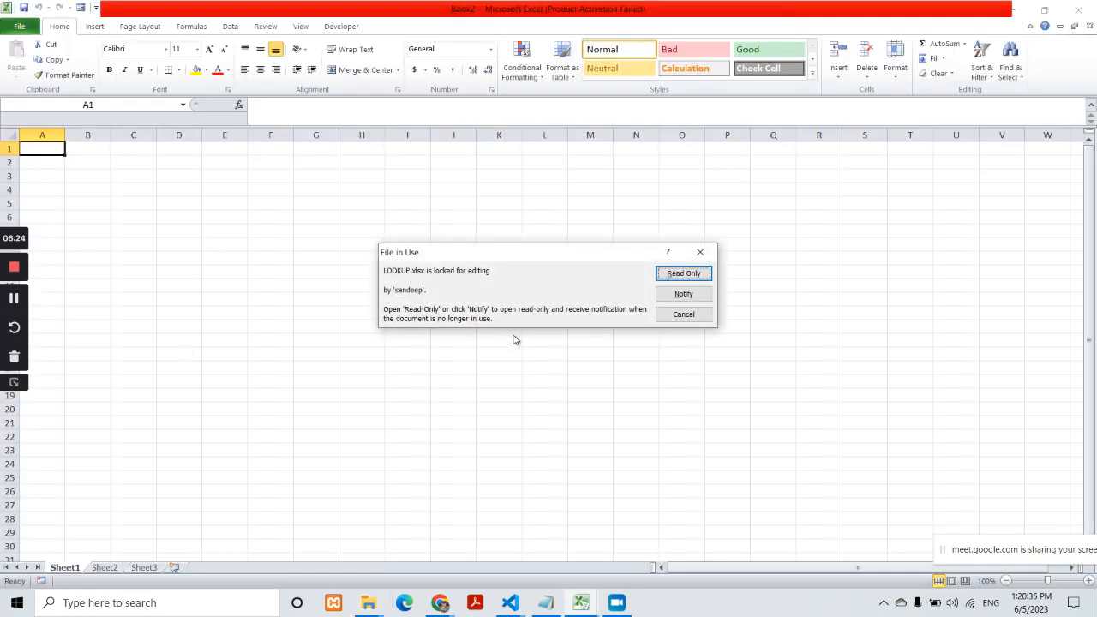
{"action": "left_click", "coordinate": [683, 272]}
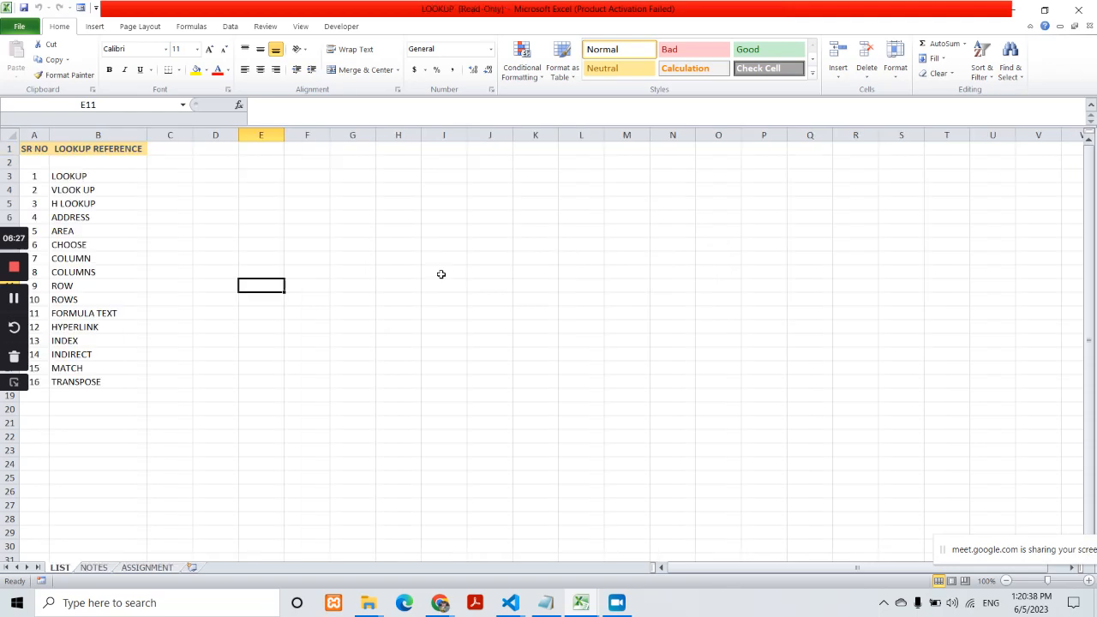
Insert a new worksheet after ASSIGNMENT in the read-only LOOKUP workbook.
{"action": "left_click", "coordinate": [163, 570]}
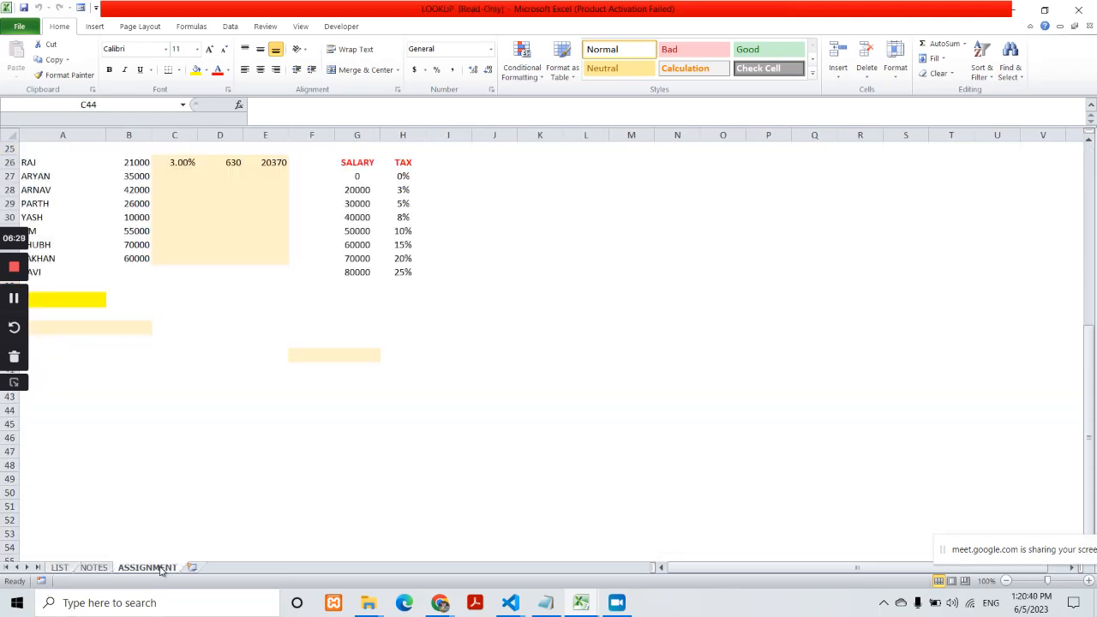
{"action": "left_click", "coordinate": [193, 568]}
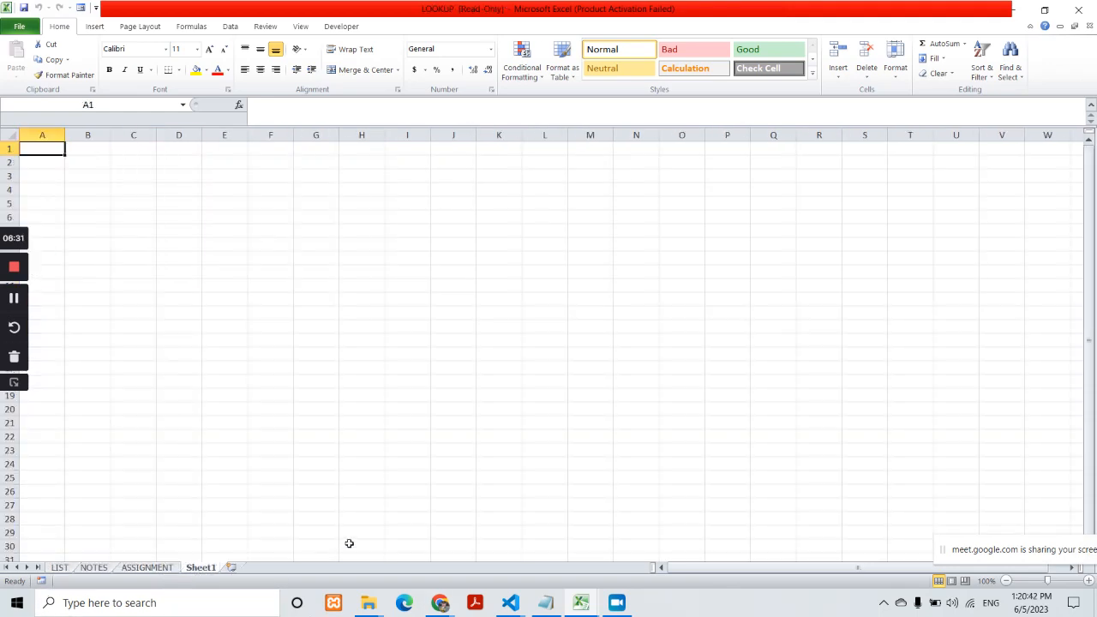
{"action": "left_click", "coordinate": [271, 314]}
{"action": "left_click", "coordinate": [511, 372]}
Select the whole new sheet and switch back to the unresponsive LOOKUP workbook window.
{"action": "left_click", "coordinate": [43, 151]}
{"action": "key", "text": "ctrl+a"}
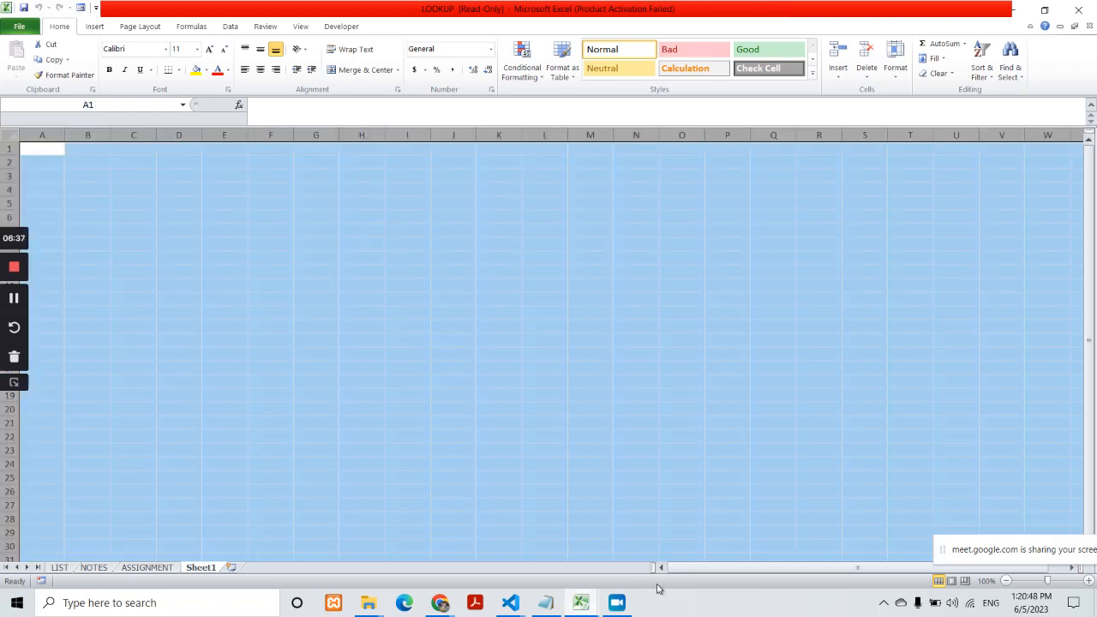
{"action": "left_click", "coordinate": [583, 604]}
{"action": "left_click", "coordinate": [746, 543]}
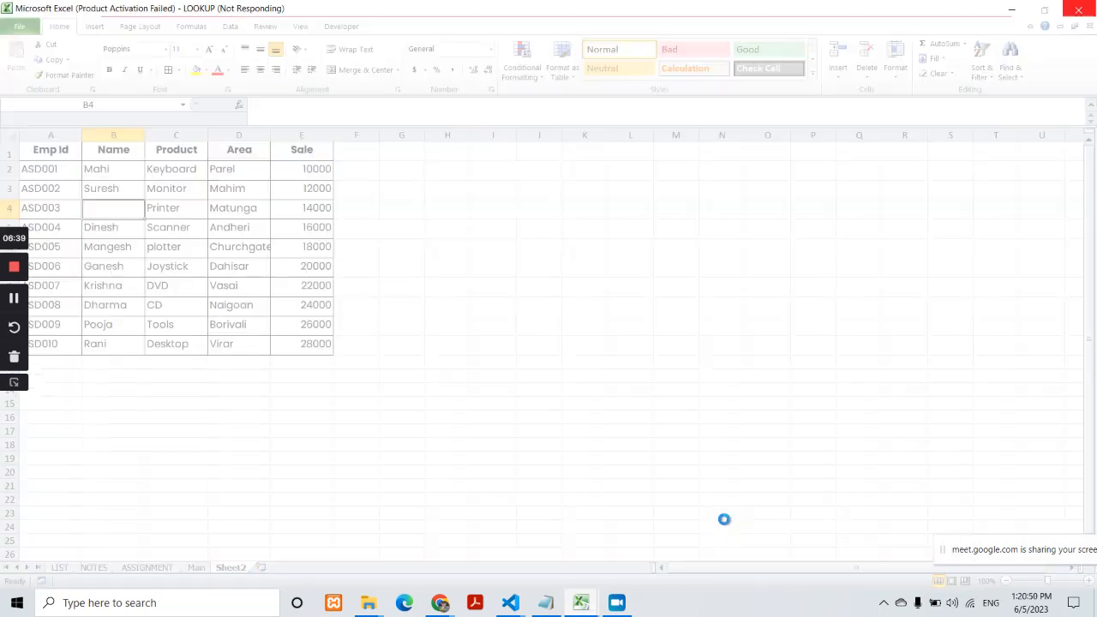
End both Microsoft Excel tasks through Task Manager, closing Task Manager when done.
{"action": "left_click", "coordinate": [717, 604]}
{"action": "right_click", "coordinate": [717, 604]}
{"action": "left_click", "coordinate": [754, 529]}
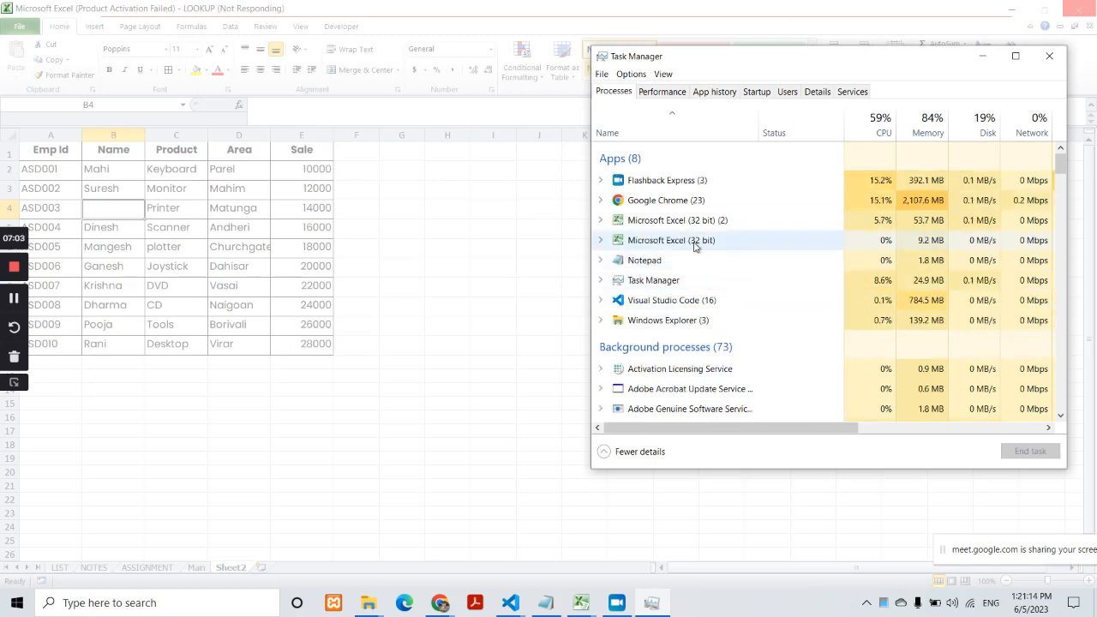
{"action": "left_click", "coordinate": [696, 241]}
{"action": "left_click", "coordinate": [1028, 452]}
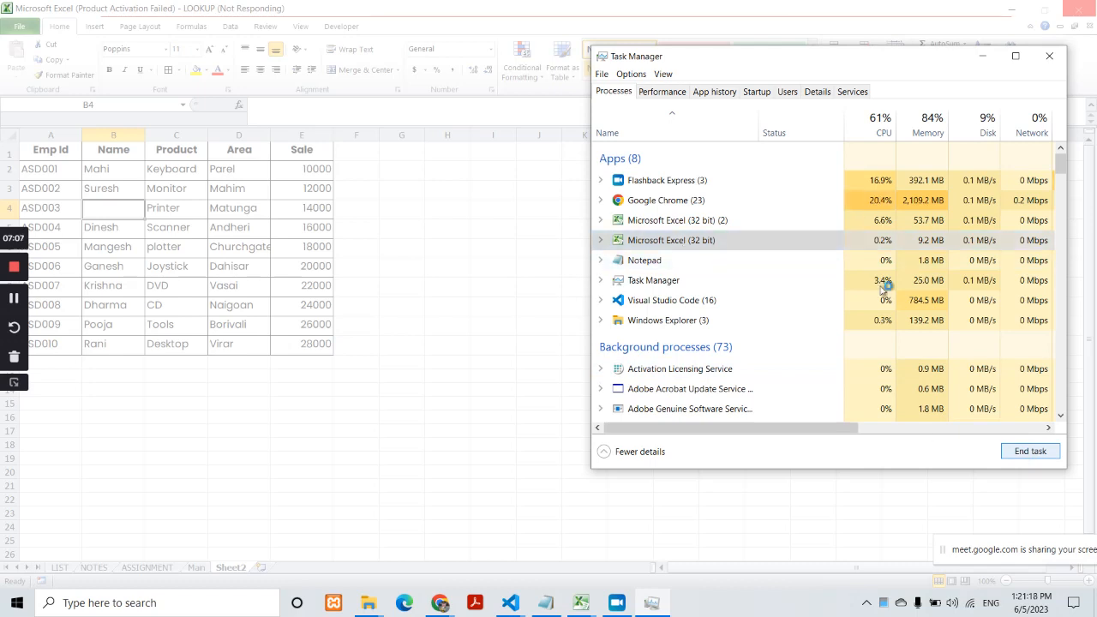
{"action": "left_click", "coordinate": [669, 221]}
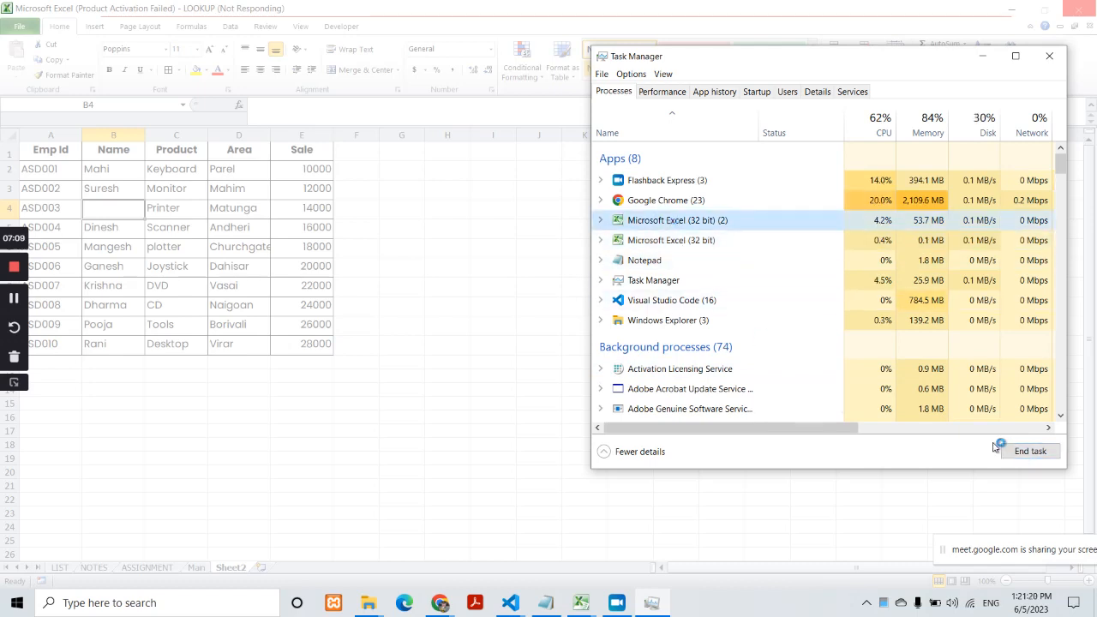
{"action": "left_click", "coordinate": [1028, 450]}
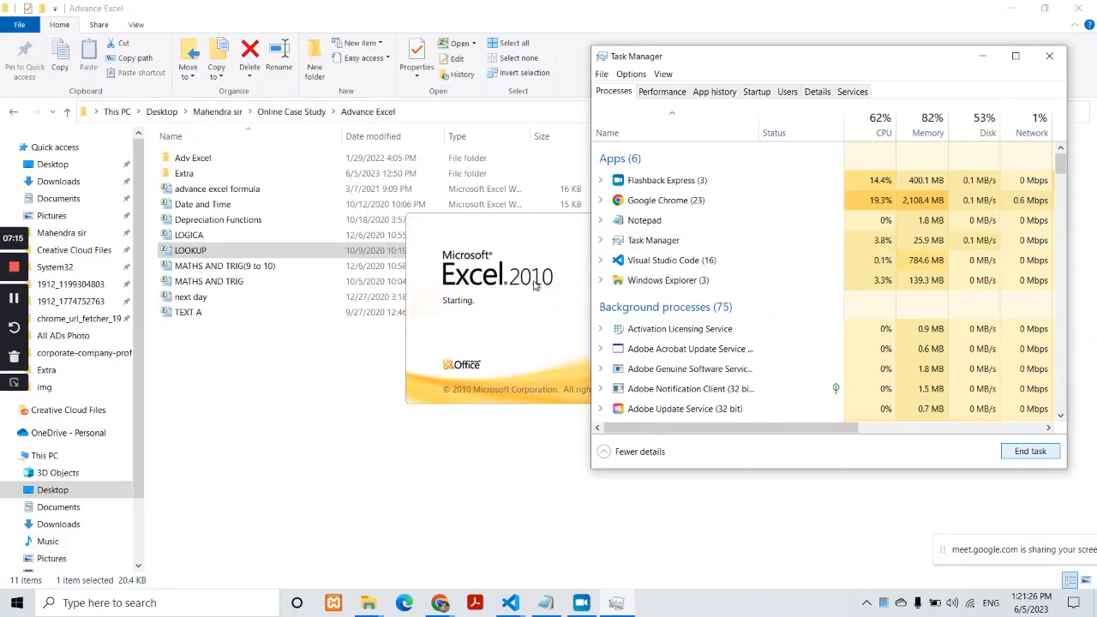
{"action": "left_click", "coordinate": [1052, 60]}
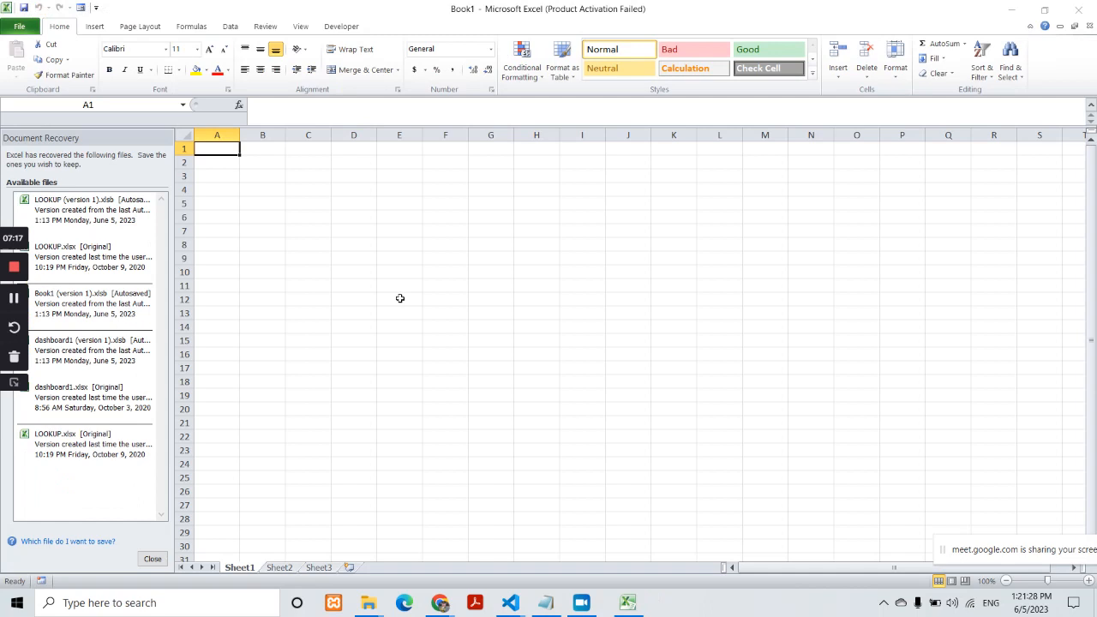
Examine the recovered LOOKUP, Book1 and dashboard1 files for the lost employee table, dismissing the Office activation wizard.
{"action": "left_click", "coordinate": [84, 445]}
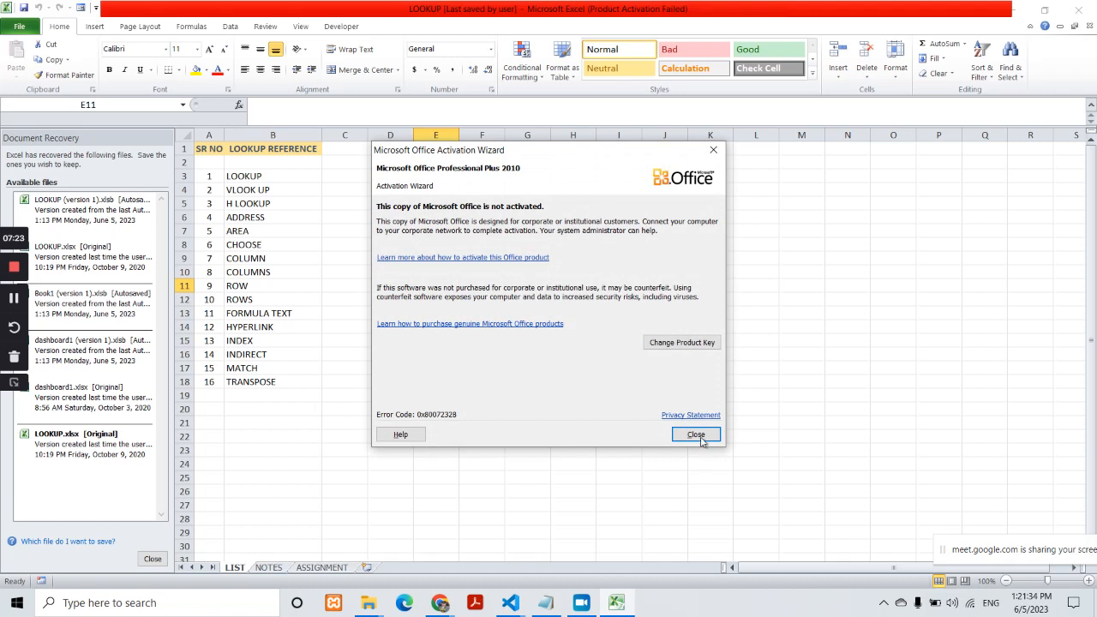
{"action": "left_click", "coordinate": [701, 441]}
{"action": "left_click", "coordinate": [92, 213]}
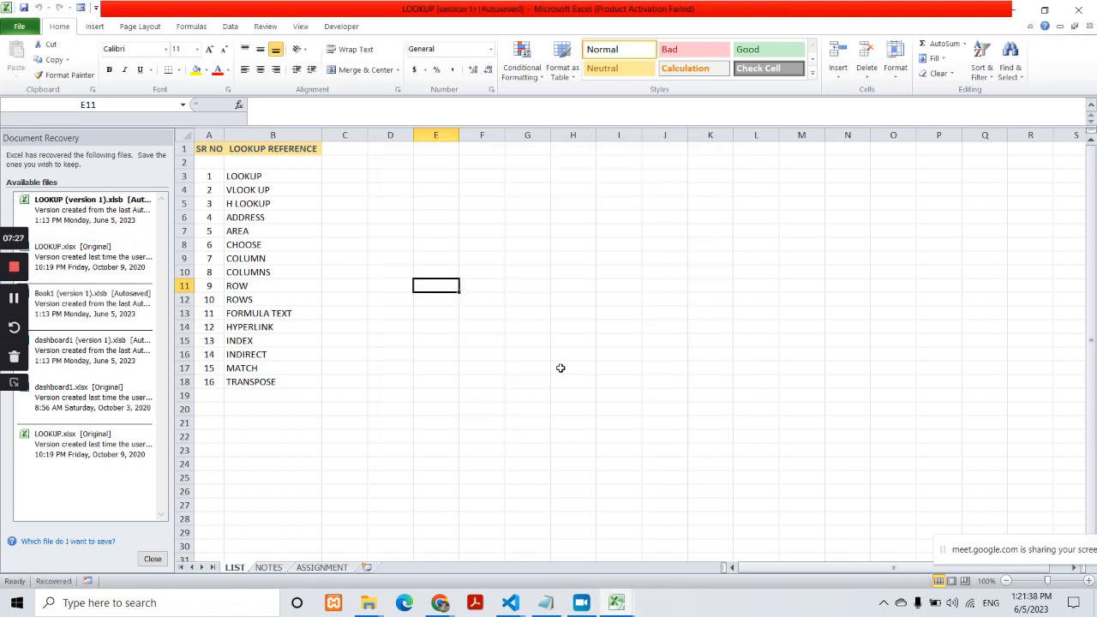
{"action": "left_click", "coordinate": [93, 254]}
{"action": "left_click", "coordinate": [525, 337]}
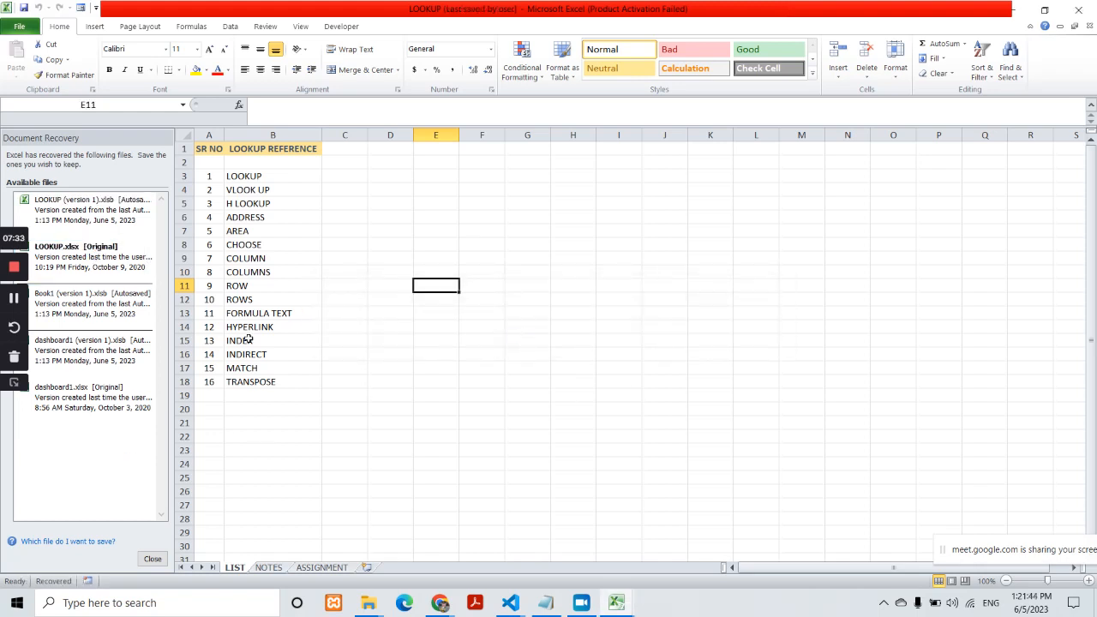
{"action": "left_click", "coordinate": [109, 314]}
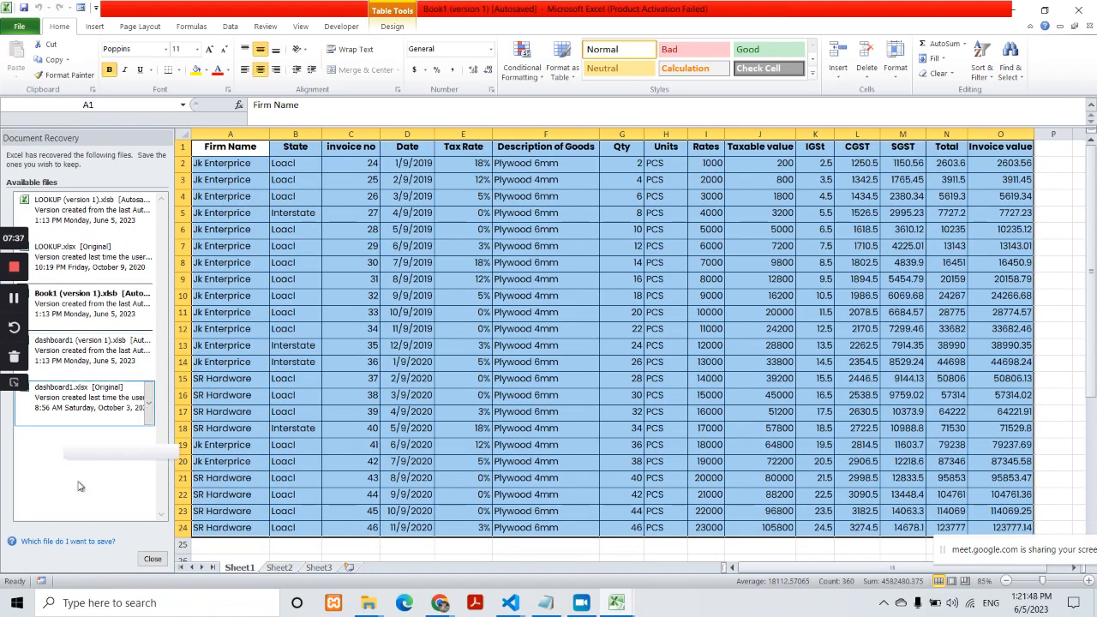
{"action": "left_click", "coordinate": [71, 409]}
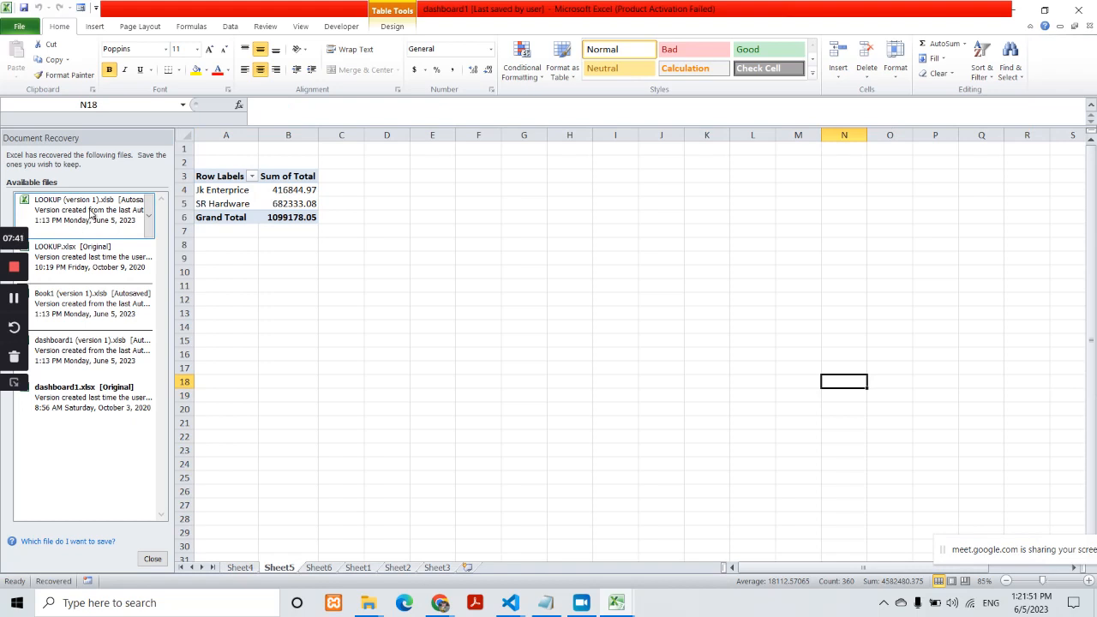
Open the autosaved LOOKUP (version 1) file and close Document Recovery, removing the remaining recovered files.
{"action": "left_click", "coordinate": [90, 214]}
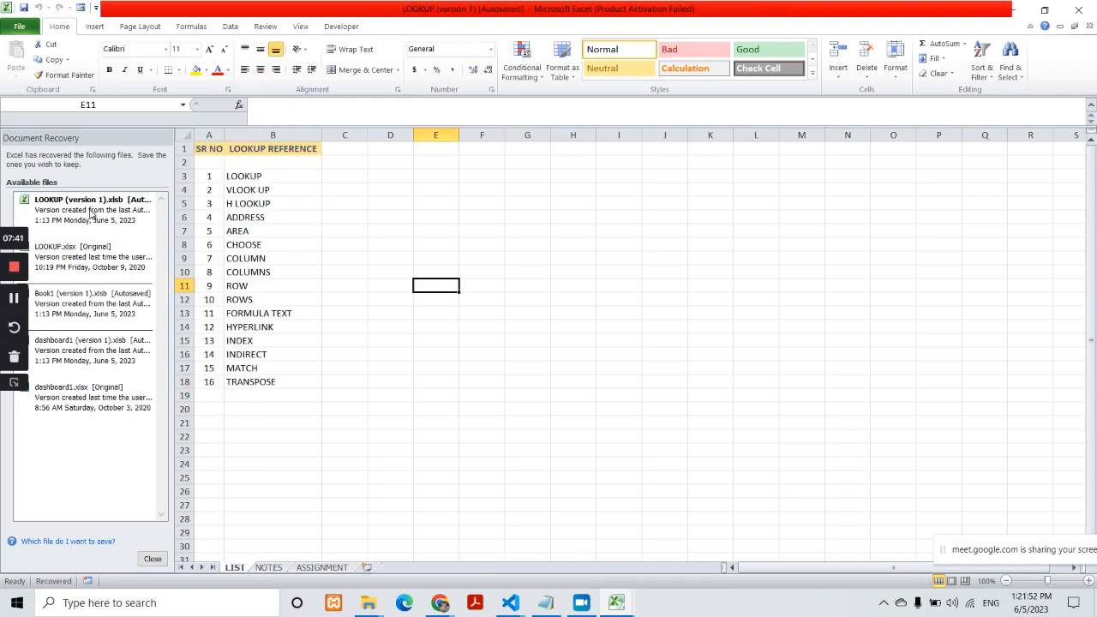
{"action": "left_click", "coordinate": [454, 506]}
{"action": "left_click", "coordinate": [152, 559]}
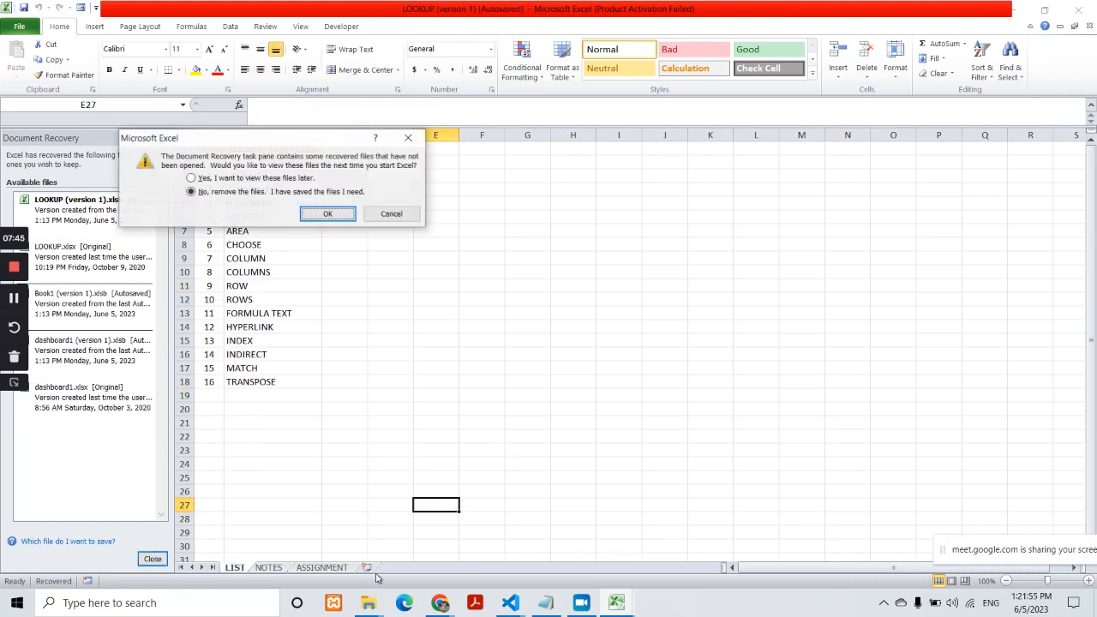
{"action": "left_click", "coordinate": [345, 216]}
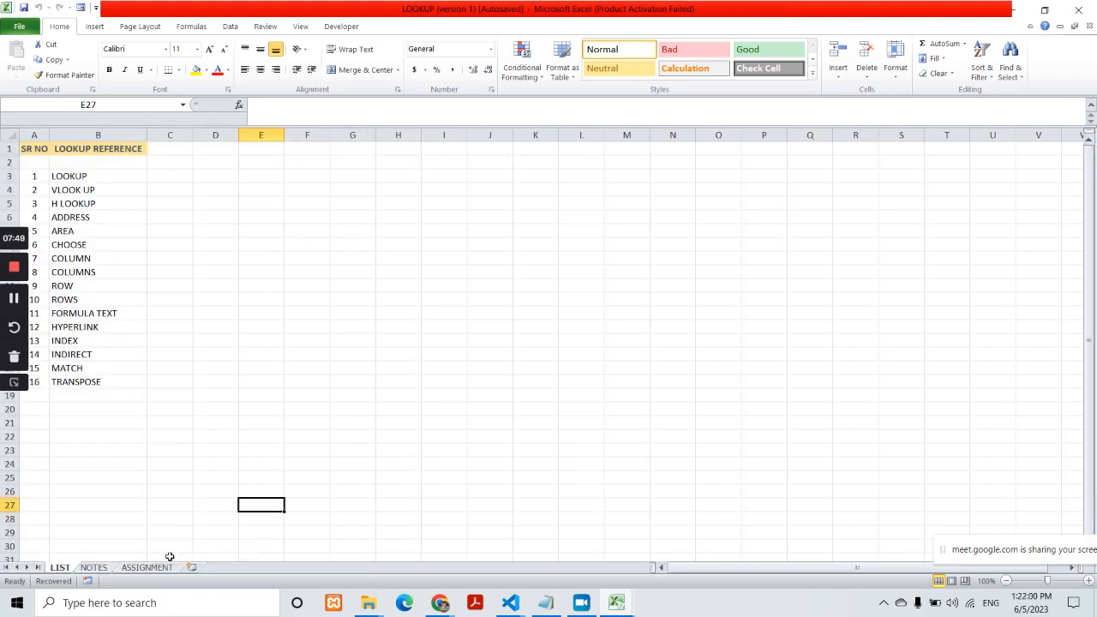
Insert a new worksheet after ASSIGNMENT and set the font of all its cells to Poppins.
{"action": "left_click", "coordinate": [192, 567]}
{"action": "key", "text": "ctrl+a"}
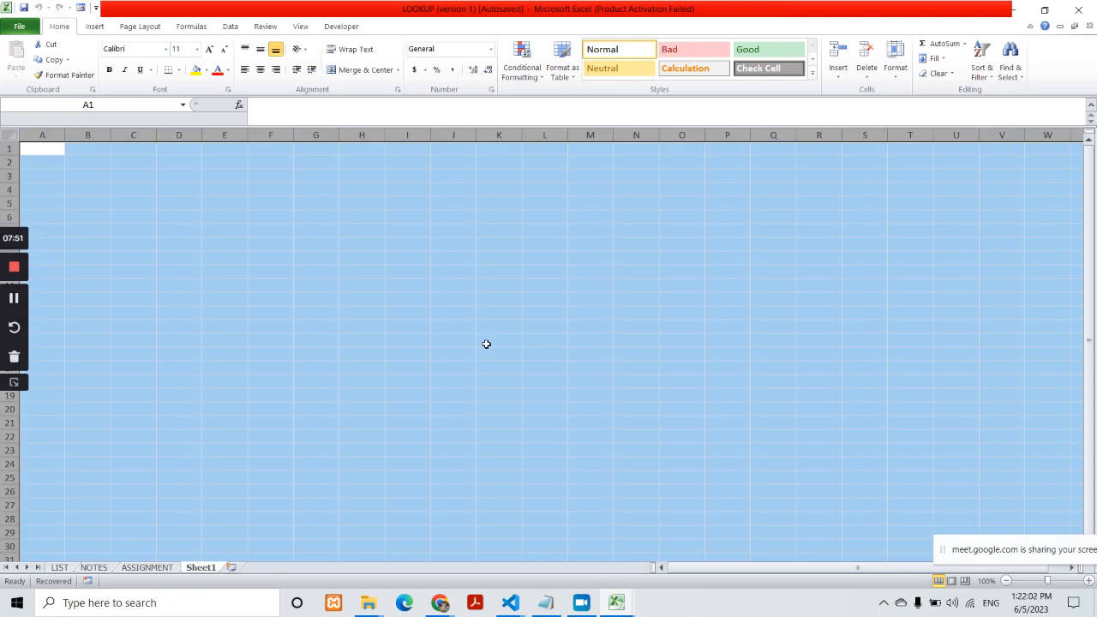
{"action": "key", "text": "alt+h"}
{"action": "key", "text": "f"}
{"action": "key", "text": "f"}
{"action": "type", "text": "Poppins"}
{"action": "key", "text": "Return"}
{"action": "key", "text": "Up"}
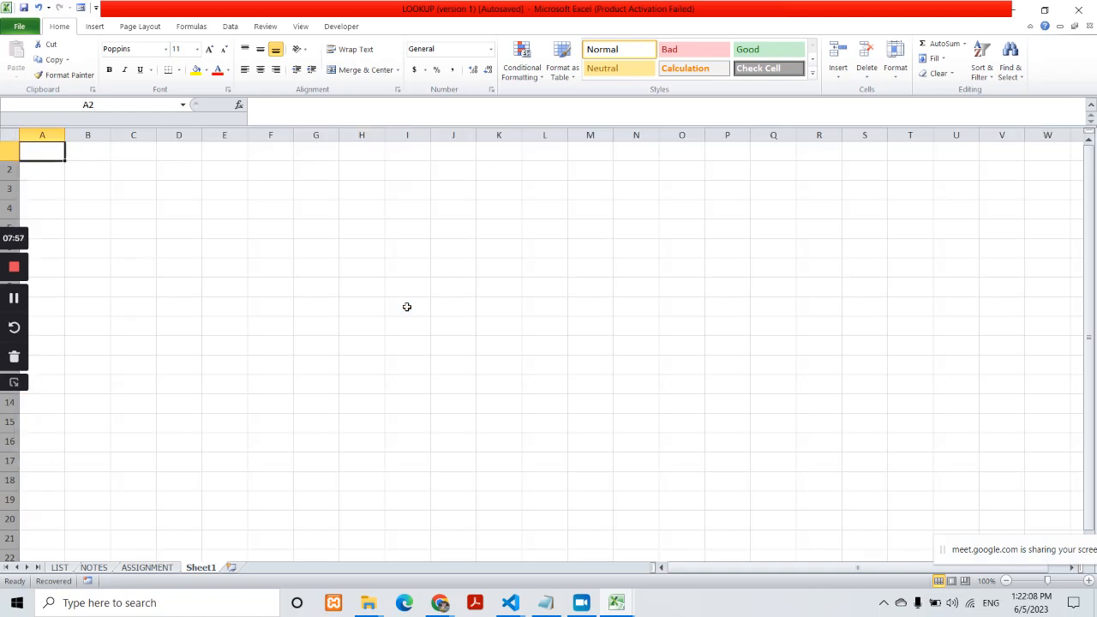
Enter the header Emp Id in A1 and fill A2:A11 with the series Asd001 to Asd010.
{"action": "type", "text": "Emp Id"}
{"action": "key", "text": "Return"}
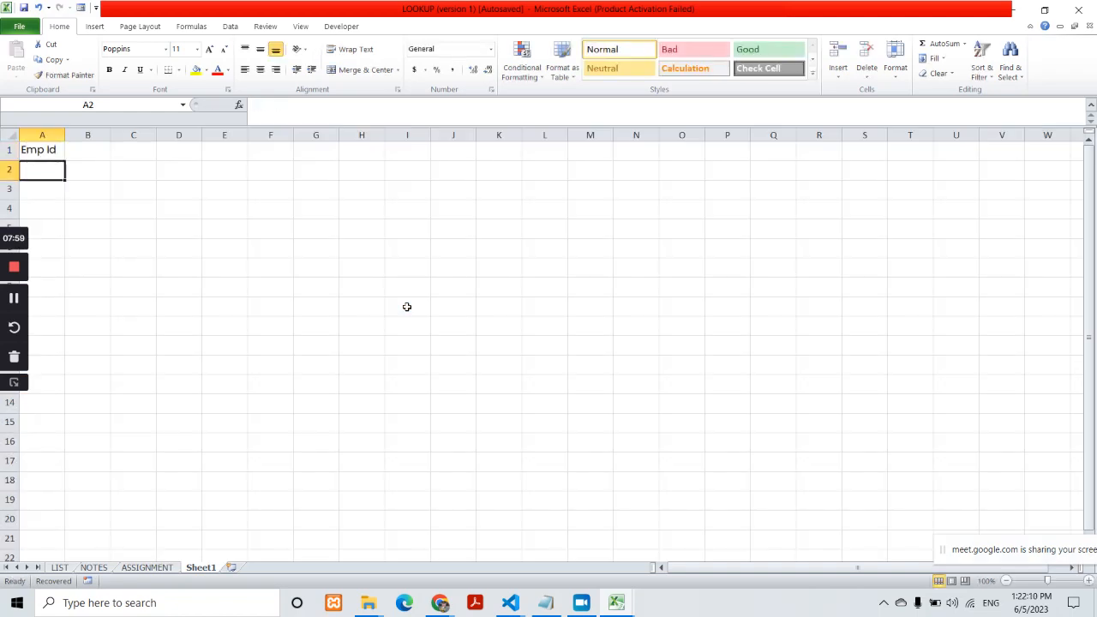
{"action": "type", "text": "Asd001"}
{"action": "key", "text": "Return"}
{"action": "type", "text": "Ass"}
{"action": "key", "text": "BackSpace"}
{"action": "type", "text": "d002"}
{"action": "key", "text": "Return"}
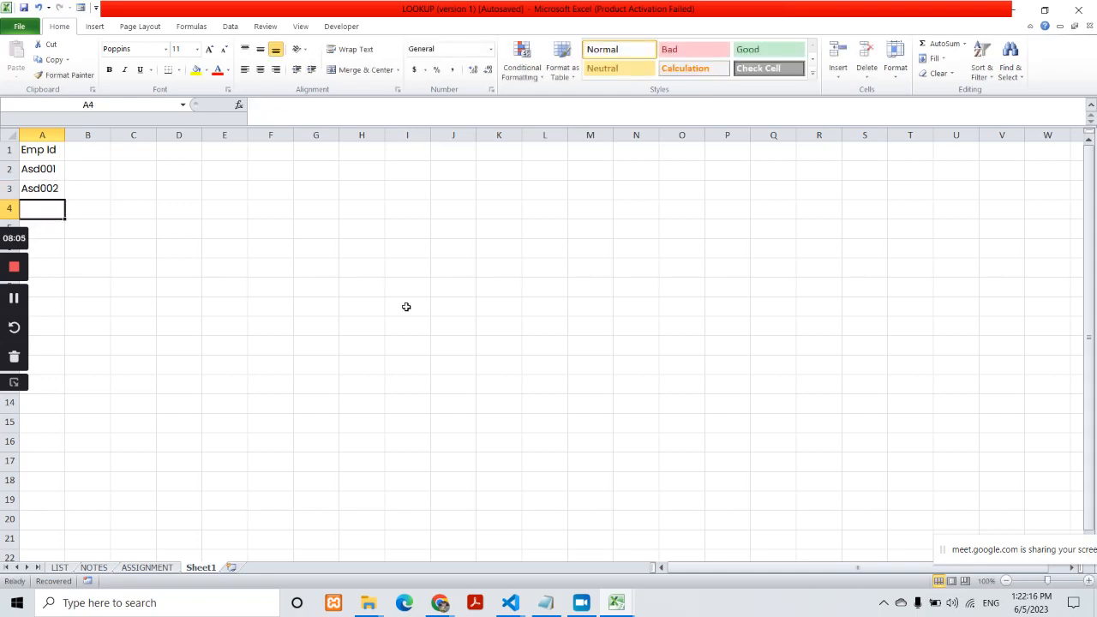
{"action": "left_click_drag", "start_coordinate": [48, 178], "coordinate": [64, 355]}
Enter the header Name in B1 and fill B2:B11 with alternating entries A and B.
{"action": "left_click", "coordinate": [90, 136]}
{"action": "left_click", "coordinate": [99, 156]}
{"action": "type", "text": "Name"}
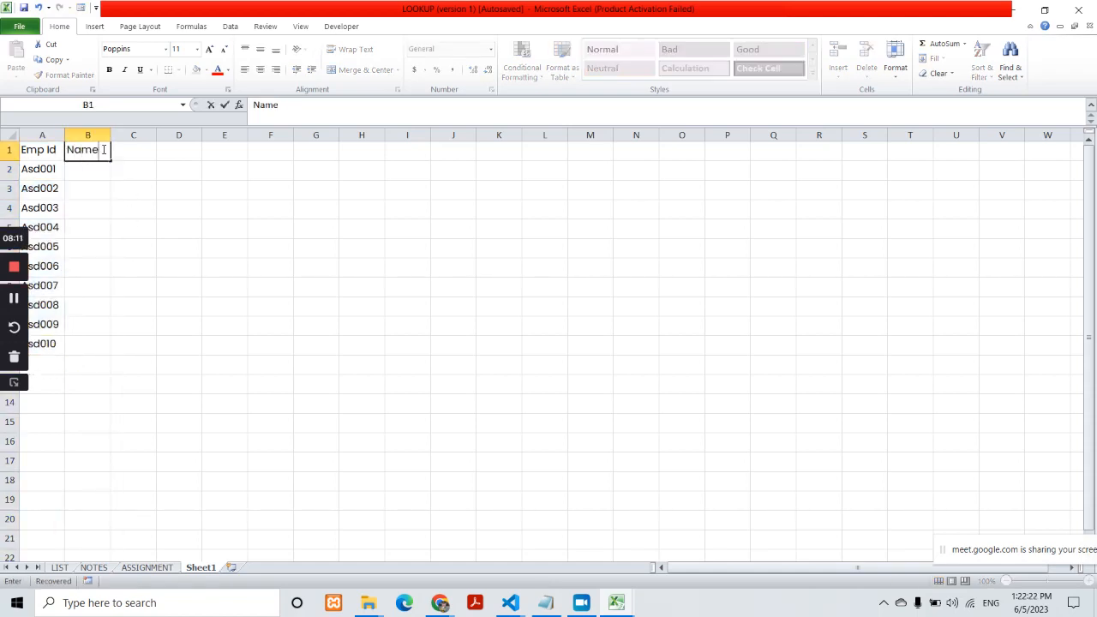
{"action": "key", "text": "Return"}
{"action": "type", "text": "A"}
{"action": "key", "text": "Return"}
{"action": "type", "text": "B"}
{"action": "key", "text": "Return"}
{"action": "left_click_drag", "start_coordinate": [96, 172], "coordinate": [116, 347]}
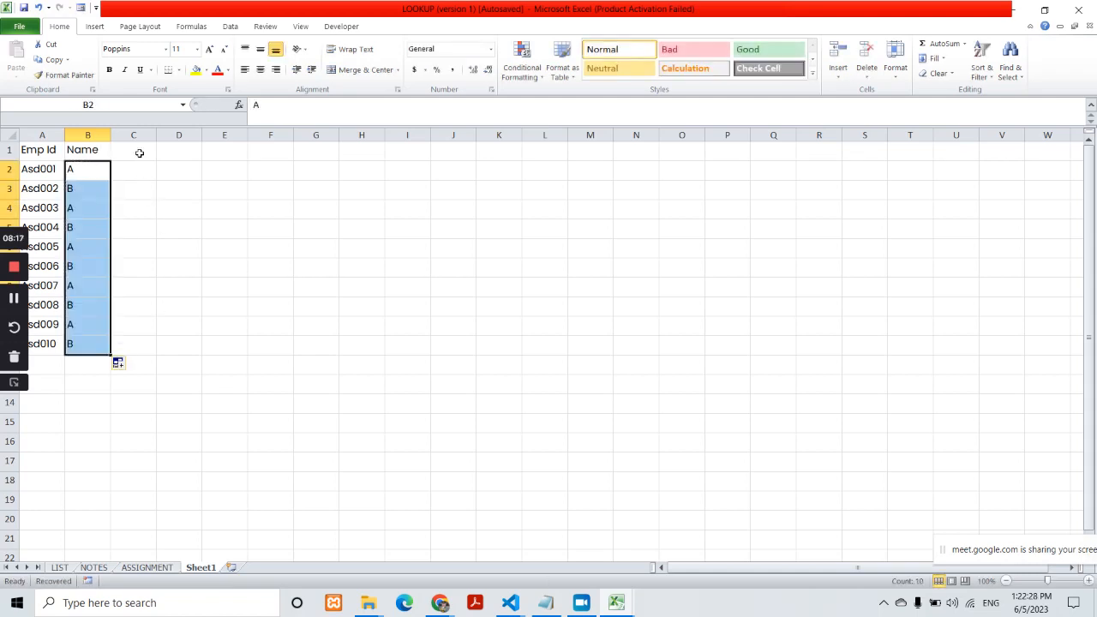
Enter the header Product Name in C1, widen column C to fit it, and list Keyboard, Monitor and Printer in C2:C4.
{"action": "left_click", "coordinate": [140, 151]}
{"action": "type", "text": "Product Name"}
{"action": "key", "text": "Return"}
{"action": "left_click_drag", "start_coordinate": [156, 135], "coordinate": [193, 136]}
{"action": "type", "text": "Keyboard"}
{"action": "key", "text": "Return"}
{"action": "type", "text": "Monitor"}
{"action": "key", "text": "Return"}
{"action": "type", "text": "Printer"}
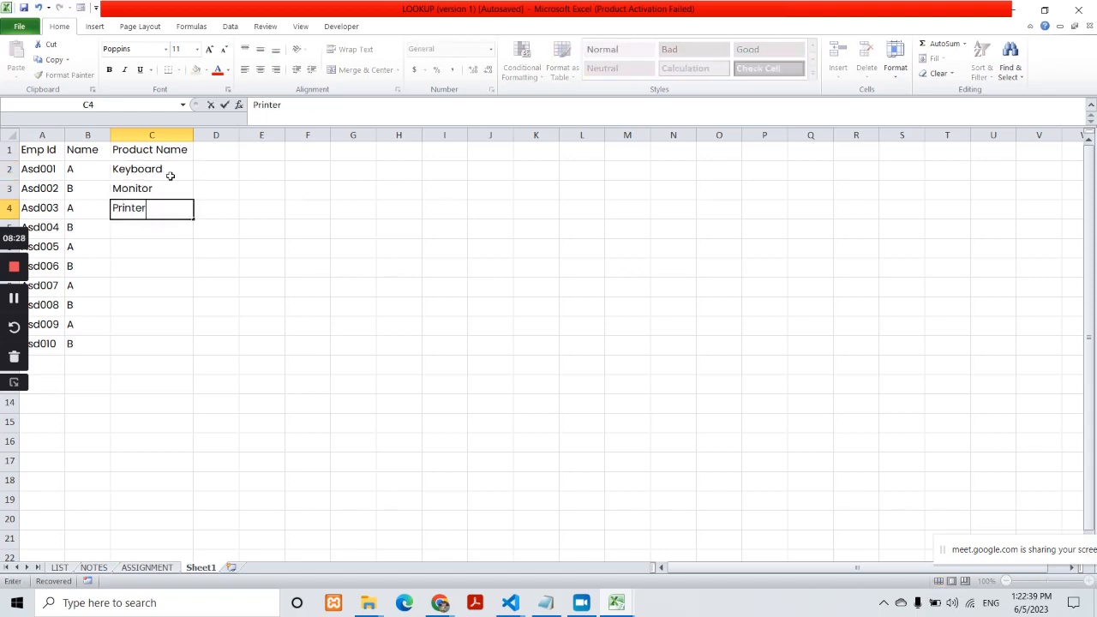
{"action": "key", "text": "Return"}
Continue the product list with Scanner, Plotter, Joystick, CD and DVD in C5:C9.
{"action": "type", "text": "Scanner"}
{"action": "key", "text": "Return"}
{"action": "type", "text": "Plotter"}
{"action": "key", "text": "Return"}
{"action": "type", "text": "Jo"}
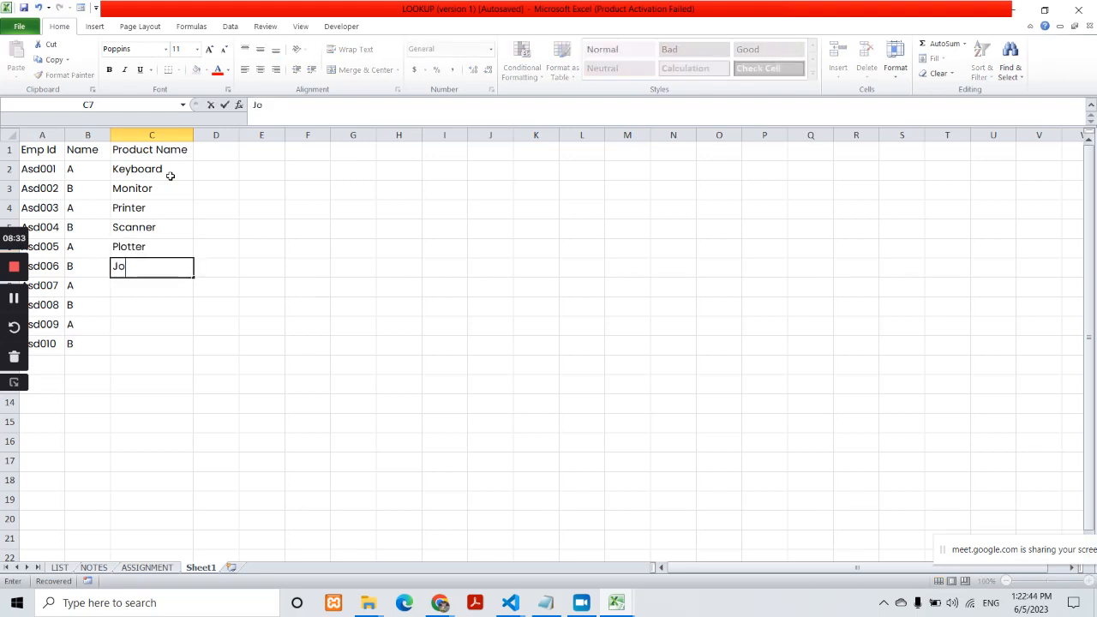
{"action": "type", "text": "ystick"}
{"action": "key", "text": "Return"}
{"action": "type", "text": "CD"}
{"action": "key", "text": "Return"}
{"action": "type", "text": "DVD"}
{"action": "key", "text": "Return"}
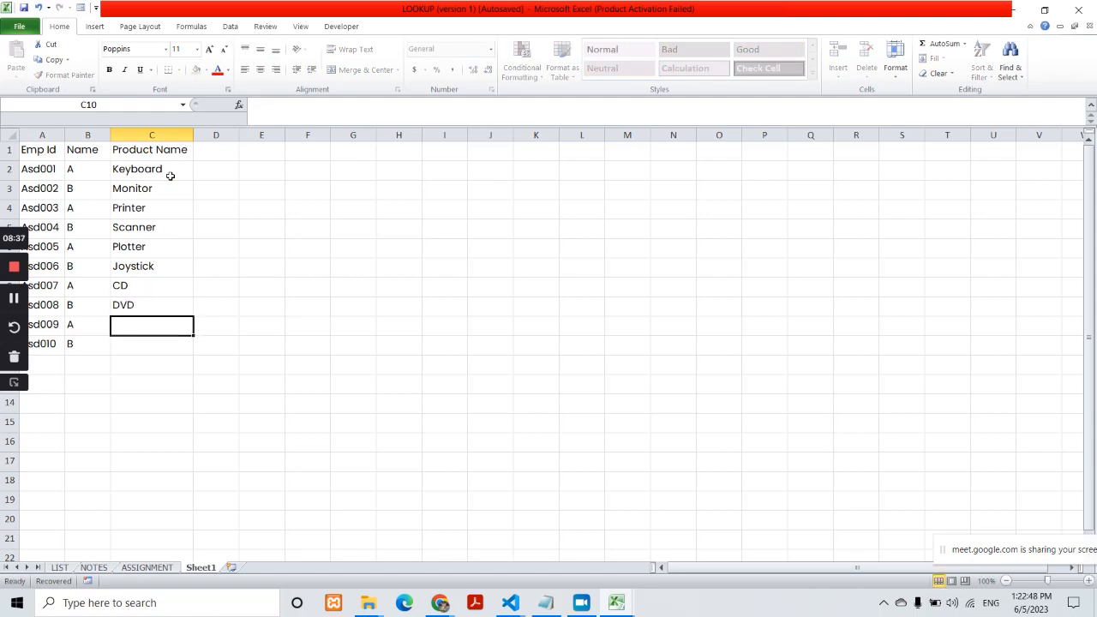
Complete the product list with Desktop in C10 and Tool in C11.
{"action": "type", "text": "M"}
{"action": "key", "text": "BackSpace"}
{"action": "key", "text": "BackSpace"}
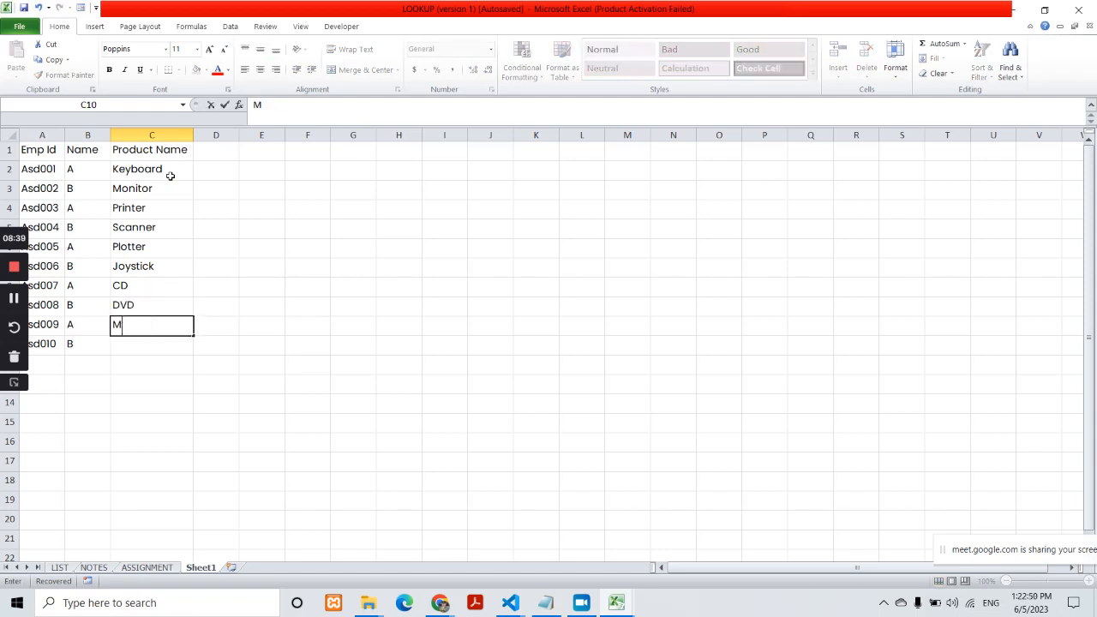
{"action": "type", "text": "Desktop"}
{"action": "key", "text": "Return"}
{"action": "type", "text": "Tool"}
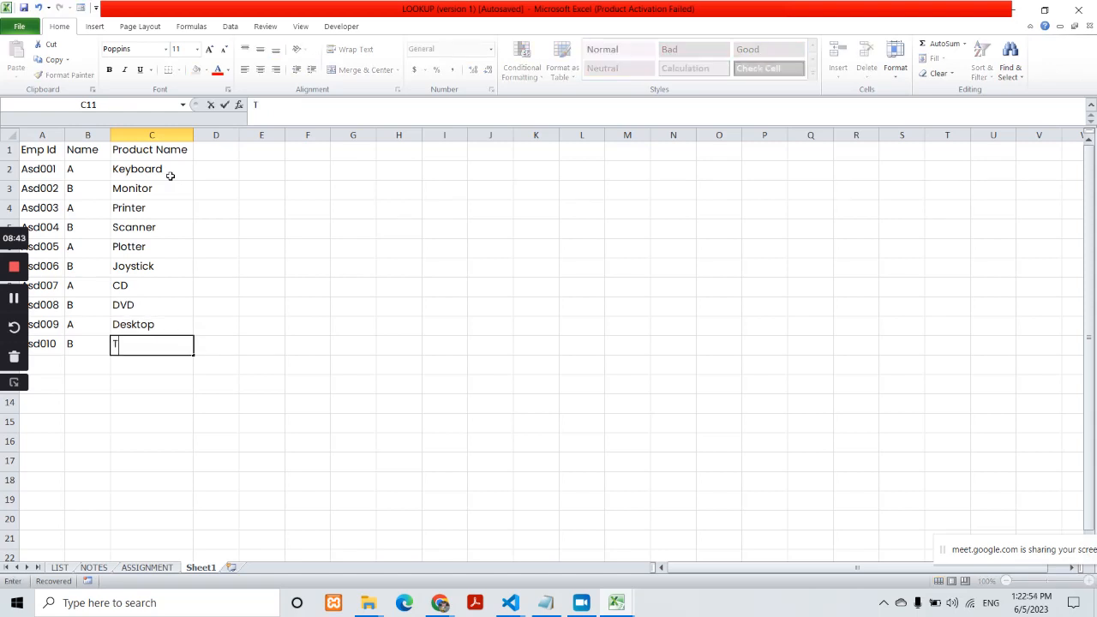
{"action": "key", "text": "Return"}
Enter the header Sale in D1 and fill D2:D11 with the series 10000, 12000 up to 28000.
{"action": "key", "text": "Right"}
{"action": "key", "text": "Up"}
{"action": "key", "text": "Up"}
{"action": "key", "text": "Up"}
{"action": "key", "text": "Up"}
{"action": "key", "text": "Up"}
{"action": "key", "text": "Up"}
{"action": "key", "text": "Up"}
{"action": "key", "text": "Up"}
{"action": "key", "text": "Up"}
{"action": "key", "text": "Up"}
{"action": "key", "text": "Up"}
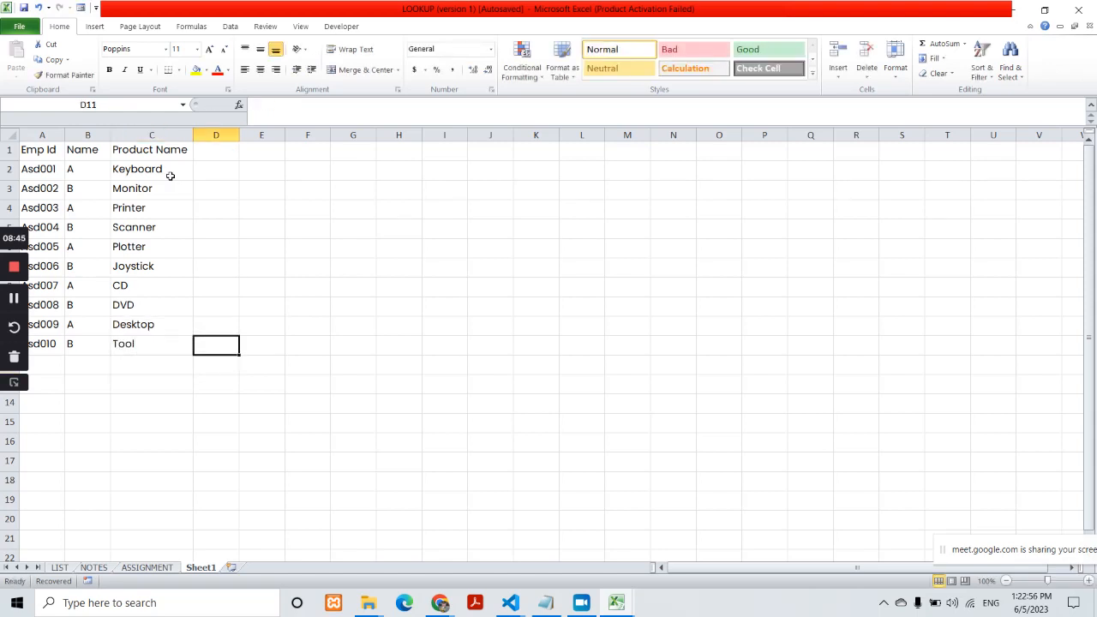
{"action": "type", "text": "Sale"}
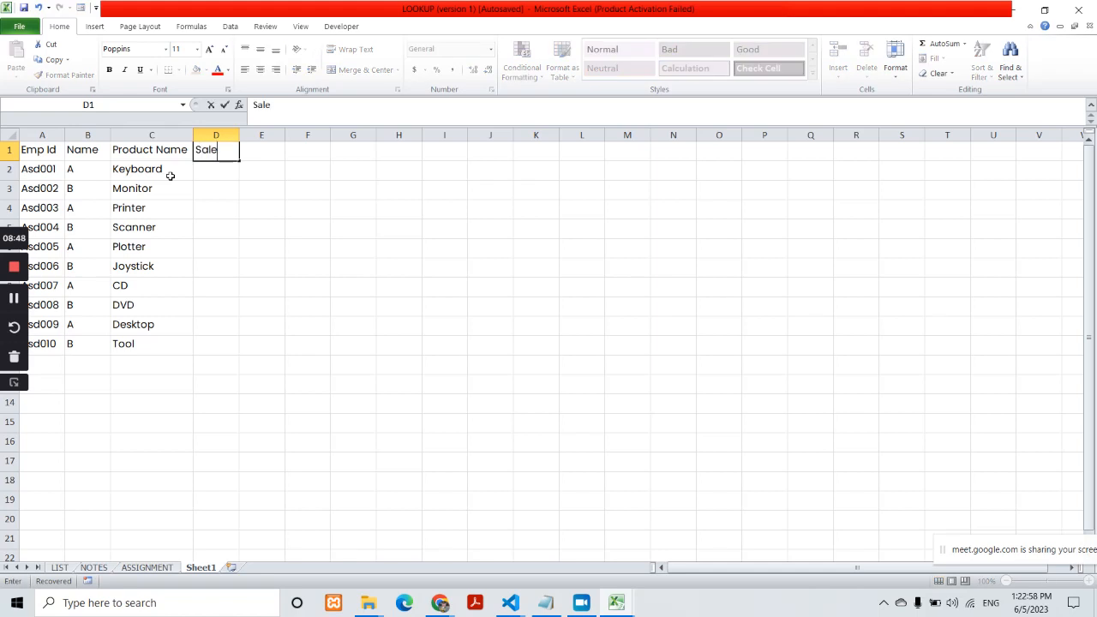
{"action": "key", "text": "Return"}
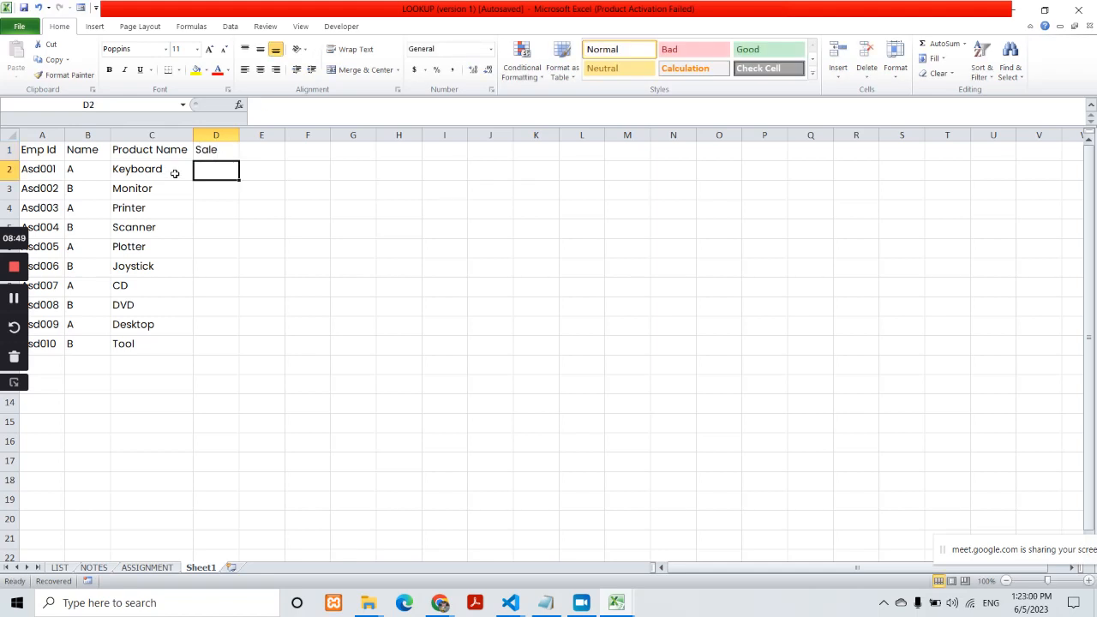
{"action": "type", "text": "10000"}
{"action": "key", "text": "Return"}
{"action": "type", "text": "12000"}
{"action": "key", "text": "Return"}
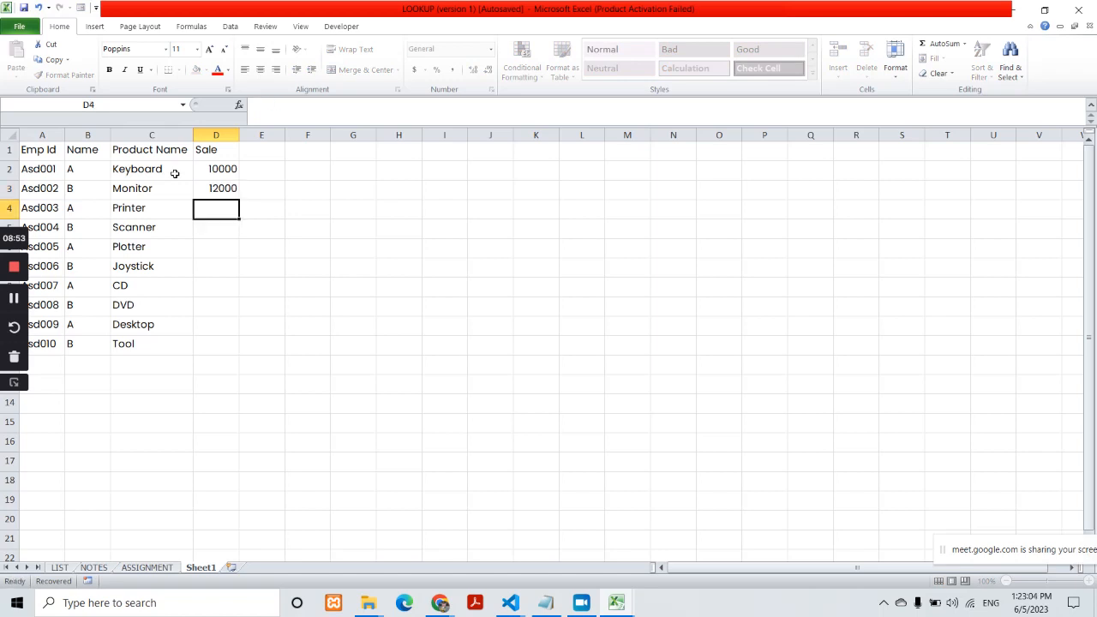
{"action": "left_click_drag", "start_coordinate": [224, 169], "coordinate": [241, 347]}
{"action": "left_click", "coordinate": [350, 344]}
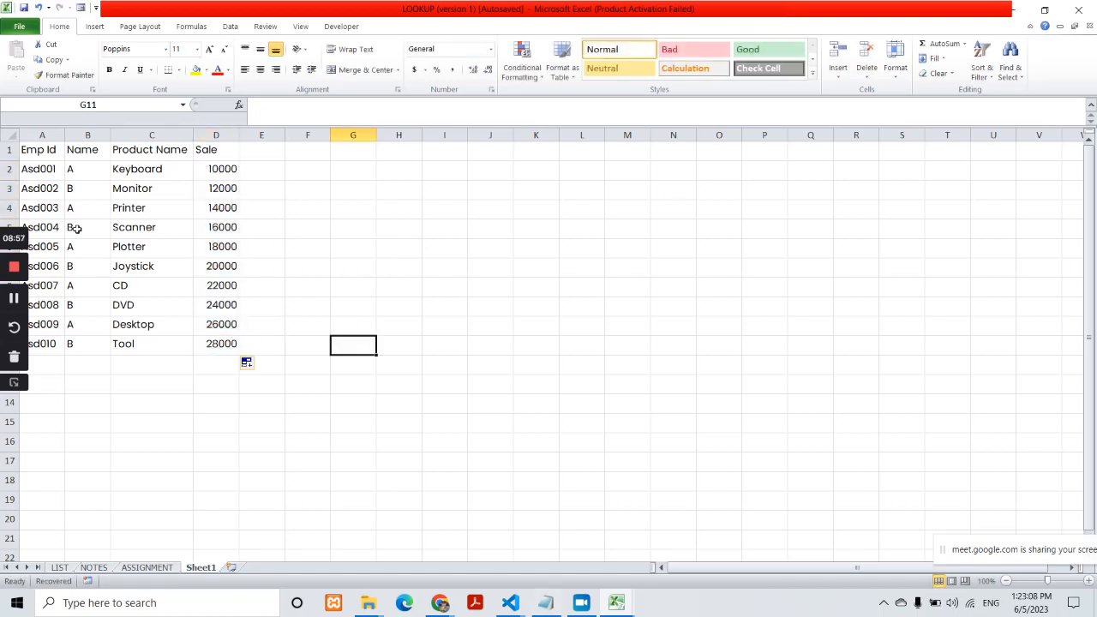
Bold the headers in A1:D1 and apply all borders to the table A1:D11.
{"action": "left_click_drag", "start_coordinate": [49, 151], "coordinate": [207, 150]}
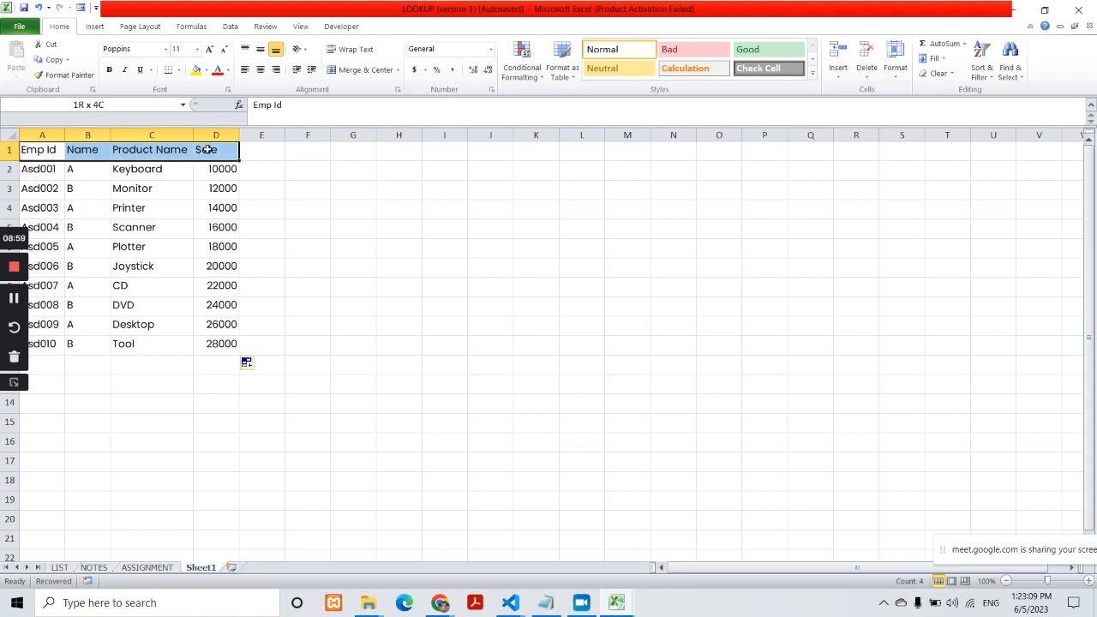
{"action": "left_click", "coordinate": [109, 70]}
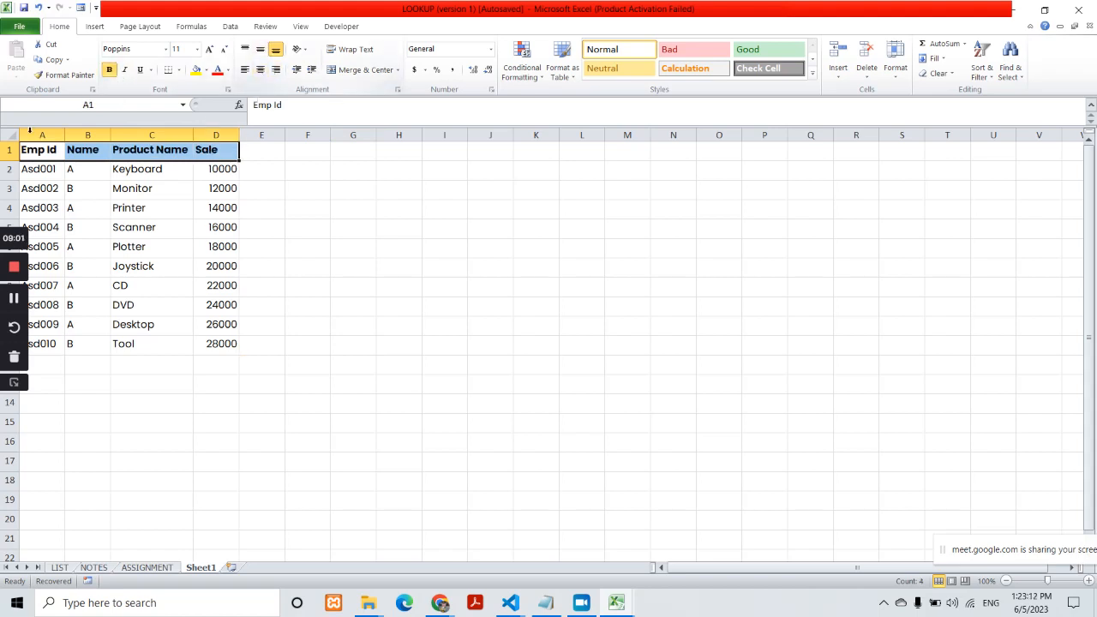
{"action": "left_click_drag", "start_coordinate": [48, 152], "coordinate": [204, 348]}
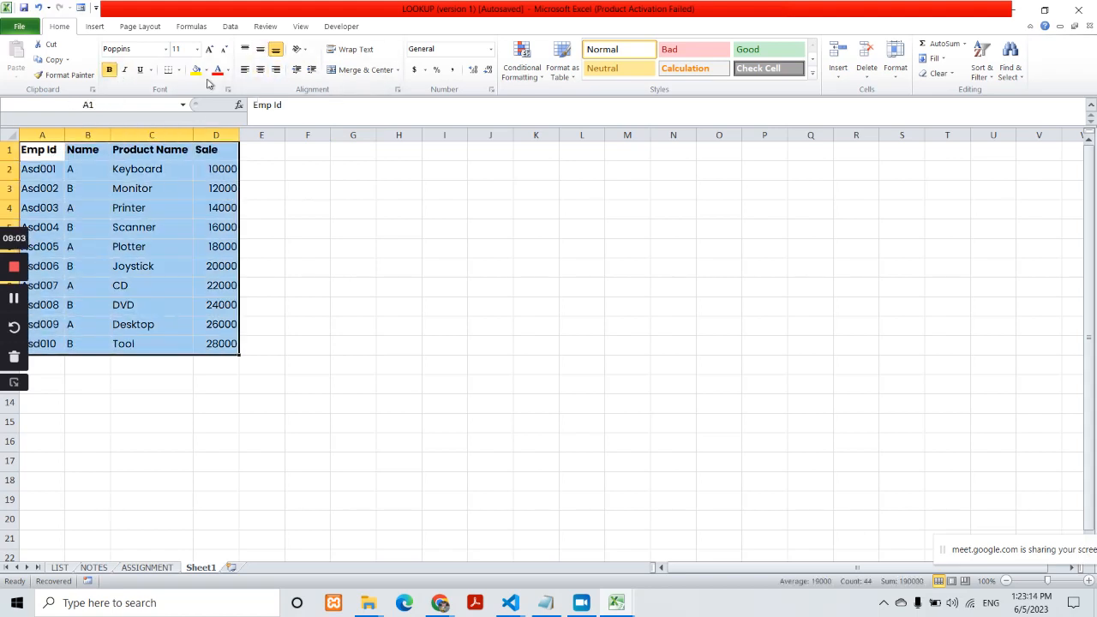
{"action": "left_click", "coordinate": [178, 71]}
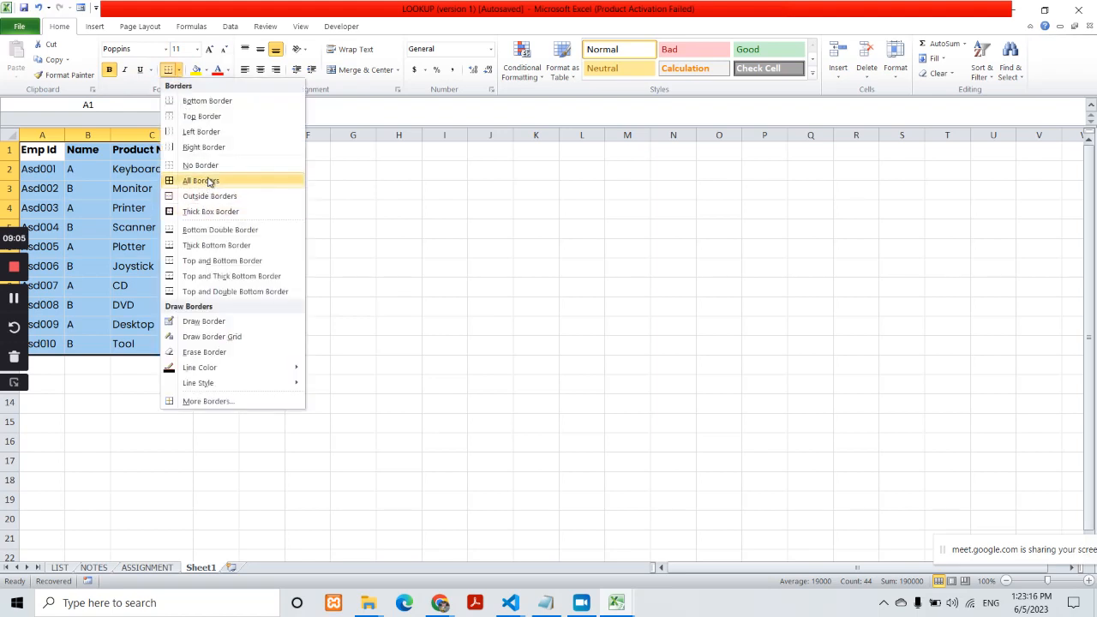
{"action": "left_click", "coordinate": [208, 181]}
{"action": "left_click", "coordinate": [345, 306]}
Copy the table A1:D11 to cell A1 of a new worksheet and even out that sheet's row heights.
{"action": "left_click_drag", "start_coordinate": [47, 148], "coordinate": [237, 348]}
{"action": "key", "text": "ctrl+c"}
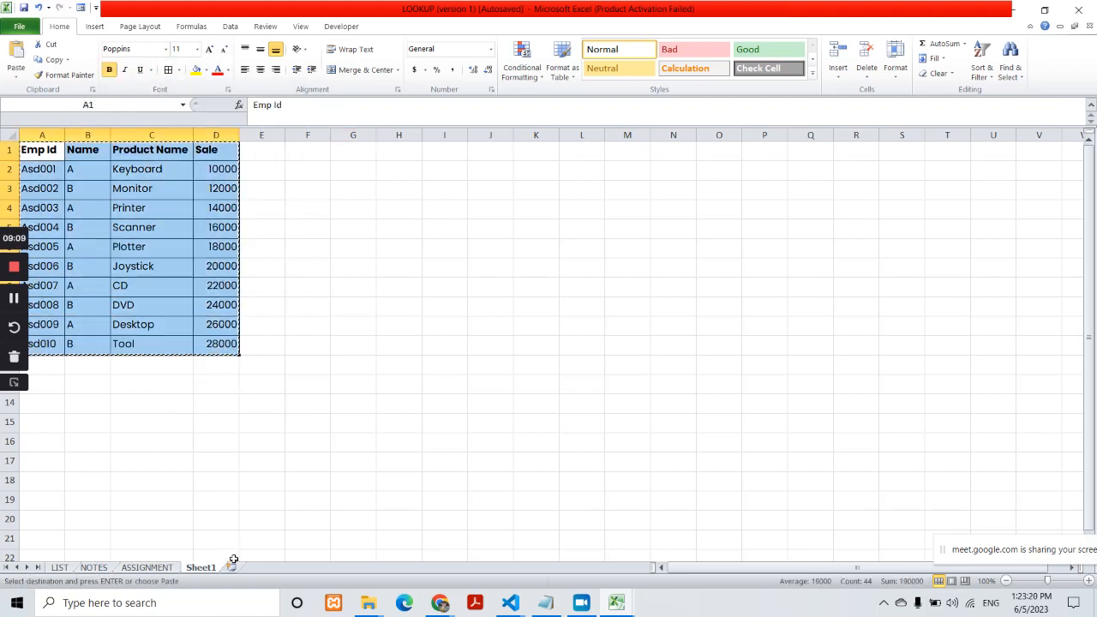
{"action": "left_click", "coordinate": [231, 567]}
{"action": "key", "text": "ctrl+v"}
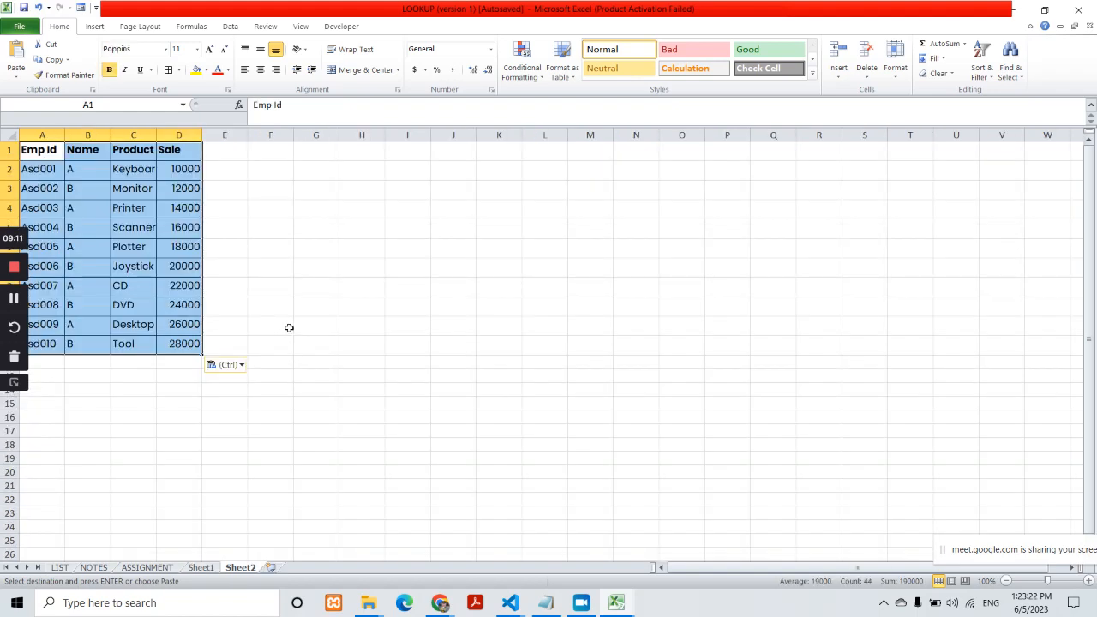
{"action": "key", "text": "ctrl+a"}
{"action": "key", "text": "Escape"}
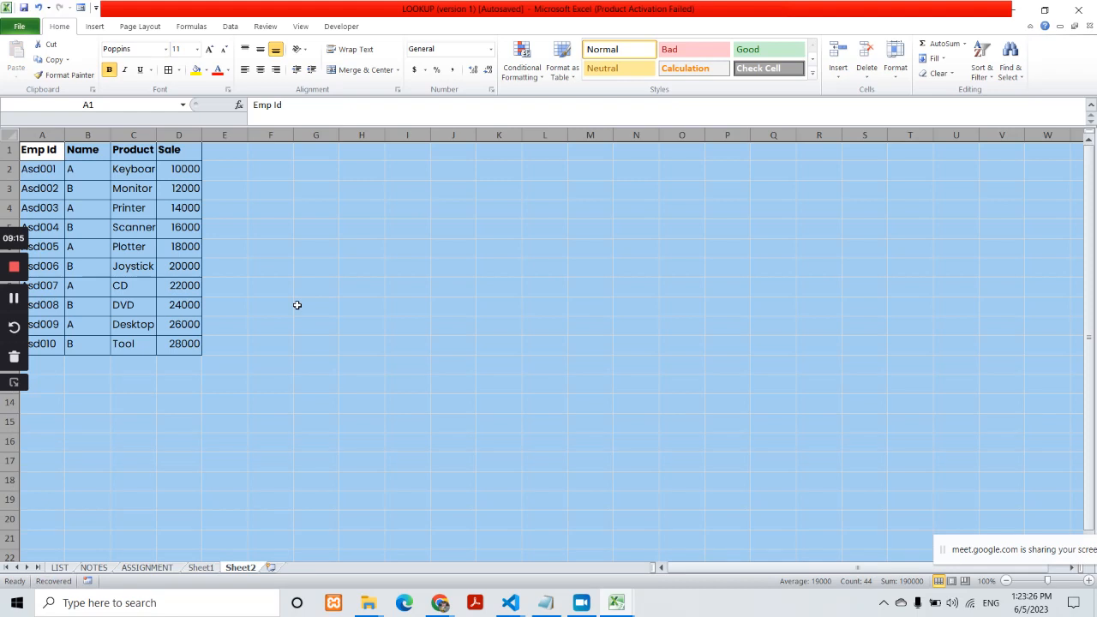
Clear the product entry Scanner from C5 in the copied table on Sheet2.
{"action": "left_click", "coordinate": [201, 568]}
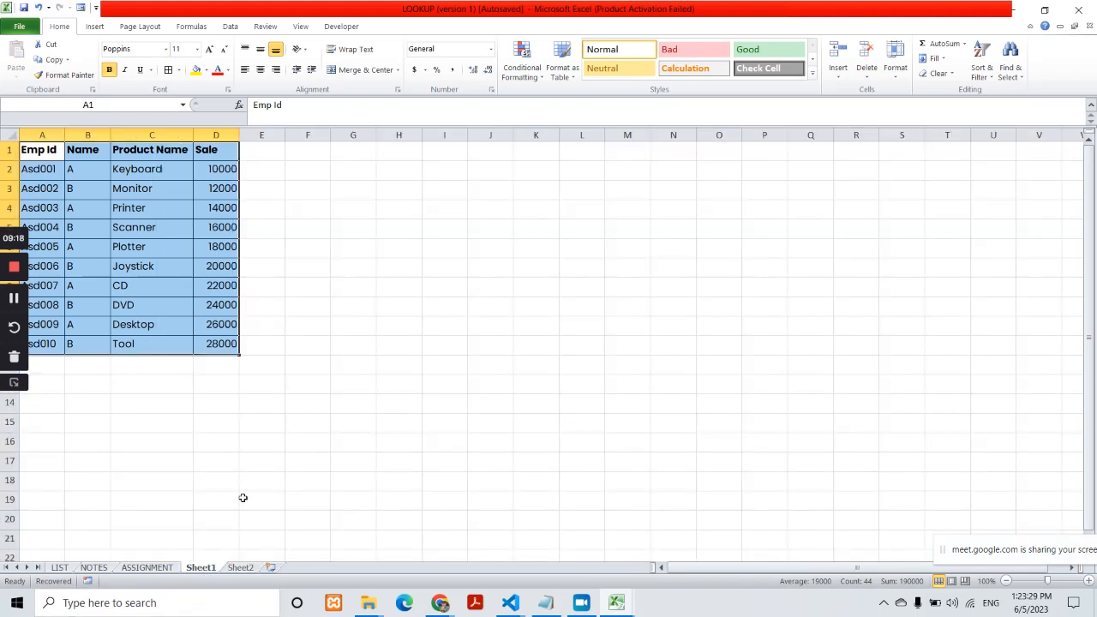
{"action": "left_click", "coordinate": [240, 568]}
{"action": "left_click", "coordinate": [149, 227]}
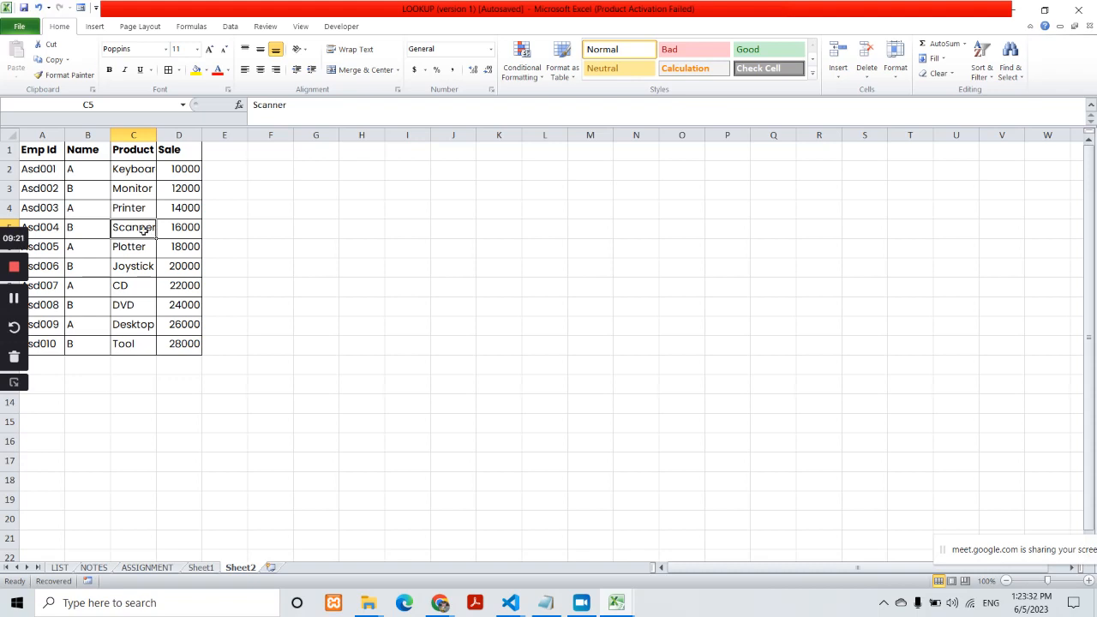
{"action": "key", "text": "Delete"}
Try to fill the Name column on Sheet2 from B2 down to B11 as a series.
{"action": "left_click", "coordinate": [69, 263]}
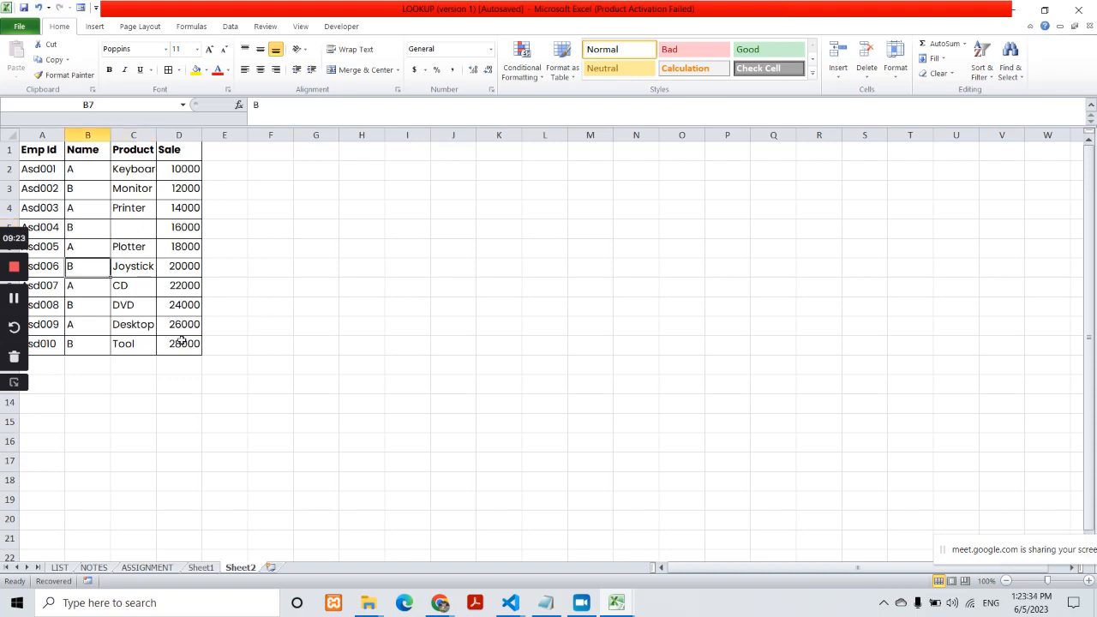
{"action": "left_click_drag", "start_coordinate": [93, 174], "coordinate": [107, 344]}
{"action": "left_click", "coordinate": [333, 306]}
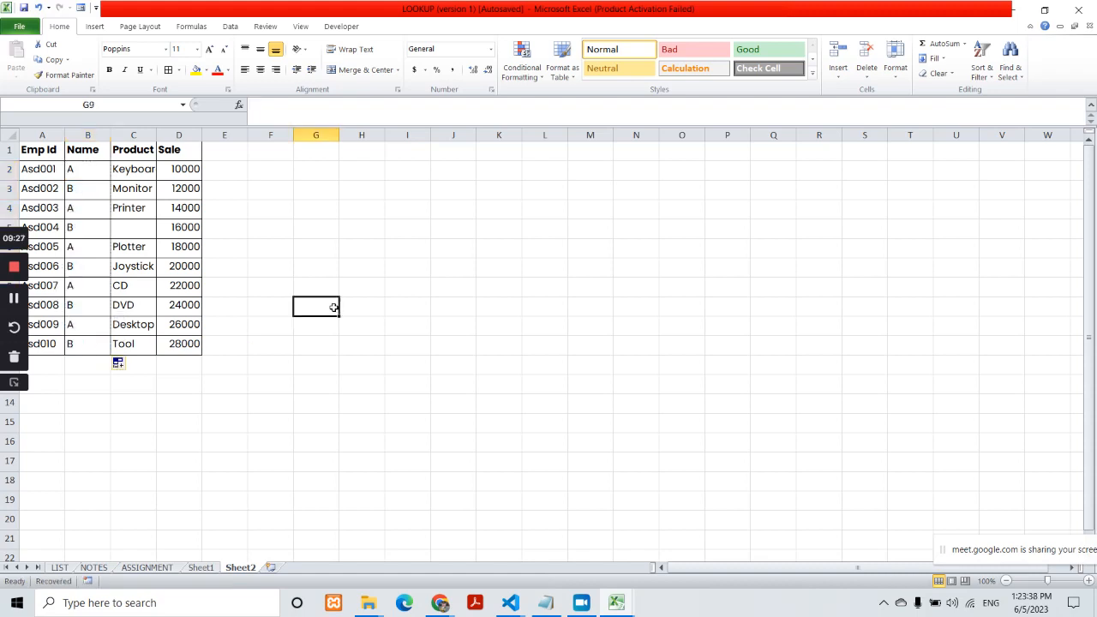
Replace the names in B4:B11 on Sheet2 with the letters C through J.
{"action": "left_click", "coordinate": [93, 208]}
{"action": "type", "text": "C"}
{"action": "key", "text": "Return"}
{"action": "type", "text": "D"}
{"action": "key", "text": "Return"}
{"action": "type", "text": "E"}
{"action": "key", "text": "Return"}
{"action": "type", "text": "F"}
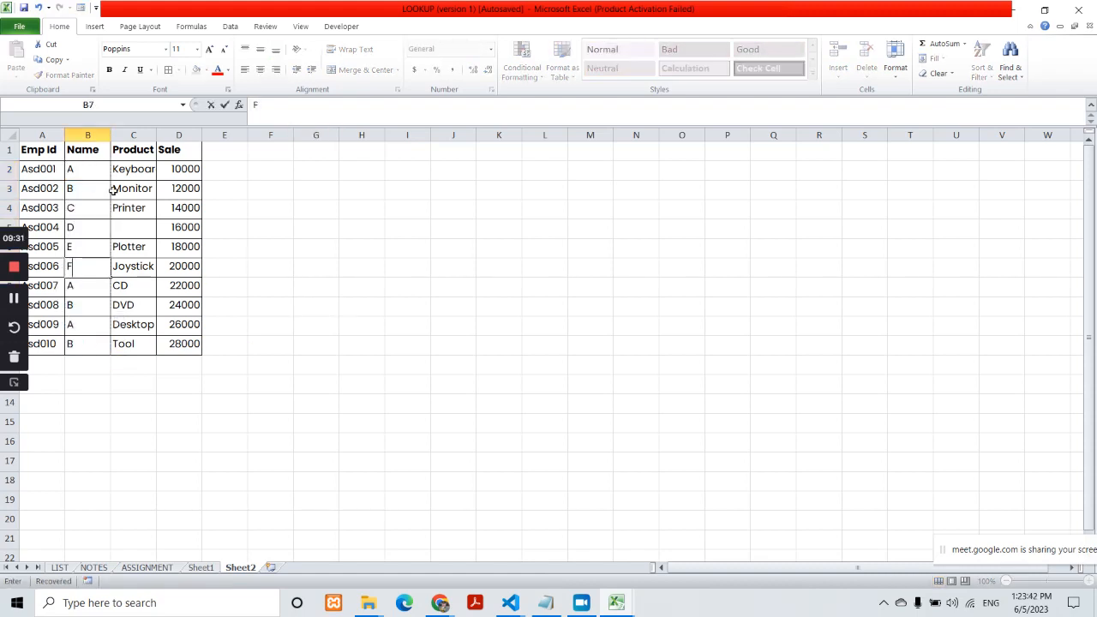
{"action": "key", "text": "Return"}
{"action": "type", "text": "G"}
{"action": "key", "text": "Return"}
{"action": "type", "text": "H"}
{"action": "key", "text": "Return"}
{"action": "type", "text": "I"}
{"action": "key", "text": "Return"}
{"action": "type", "text": "J"}
{"action": "key", "text": "Return"}
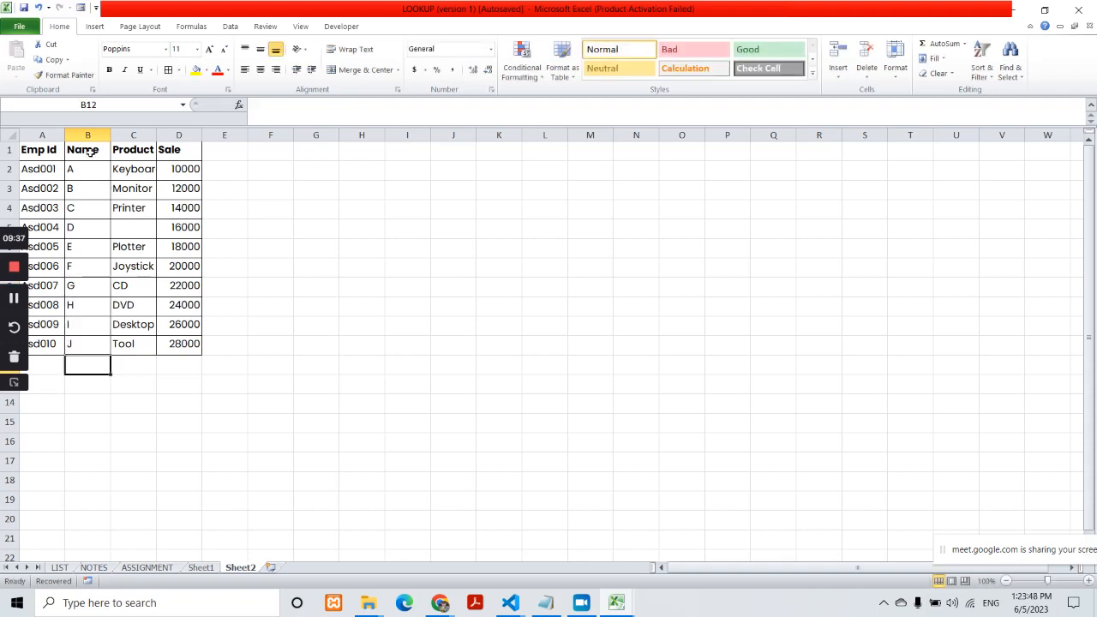
Copy the names A to J from B2:B11 on Sheet2 into B2:B11 on Sheet1.
{"action": "left_click_drag", "start_coordinate": [85, 163], "coordinate": [92, 260]}
{"action": "left_click_drag", "start_coordinate": [79, 167], "coordinate": [87, 344]}
{"action": "key", "text": "ctrl+c"}
{"action": "left_click", "coordinate": [200, 567]}
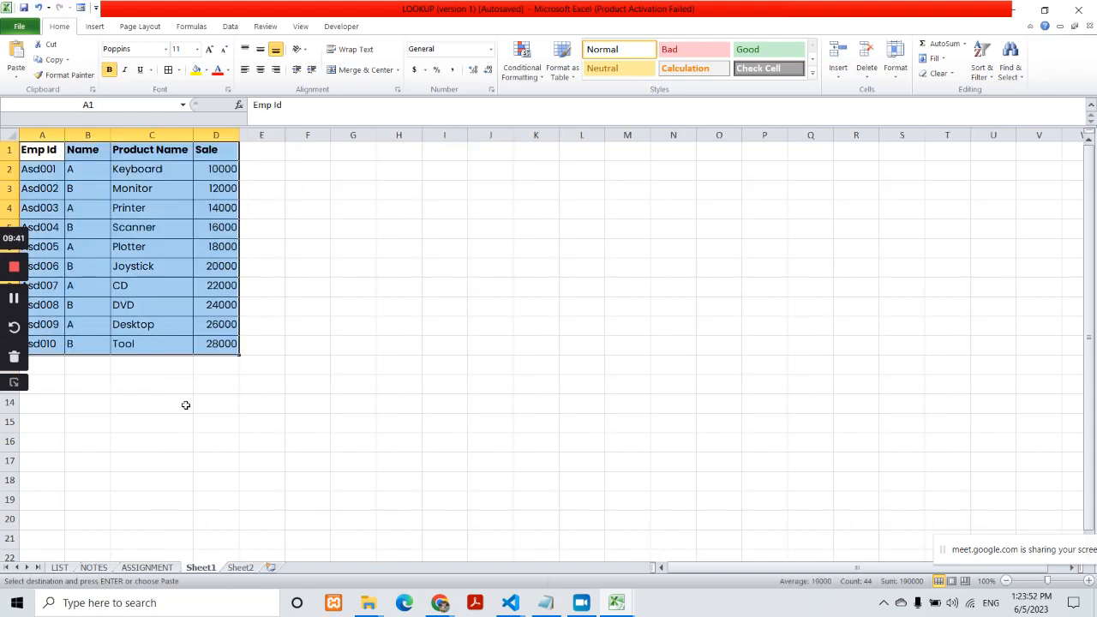
{"action": "left_click_drag", "start_coordinate": [84, 171], "coordinate": [86, 345]}
{"action": "key", "text": "ctrl+v"}
{"action": "left_click", "coordinate": [359, 343]}
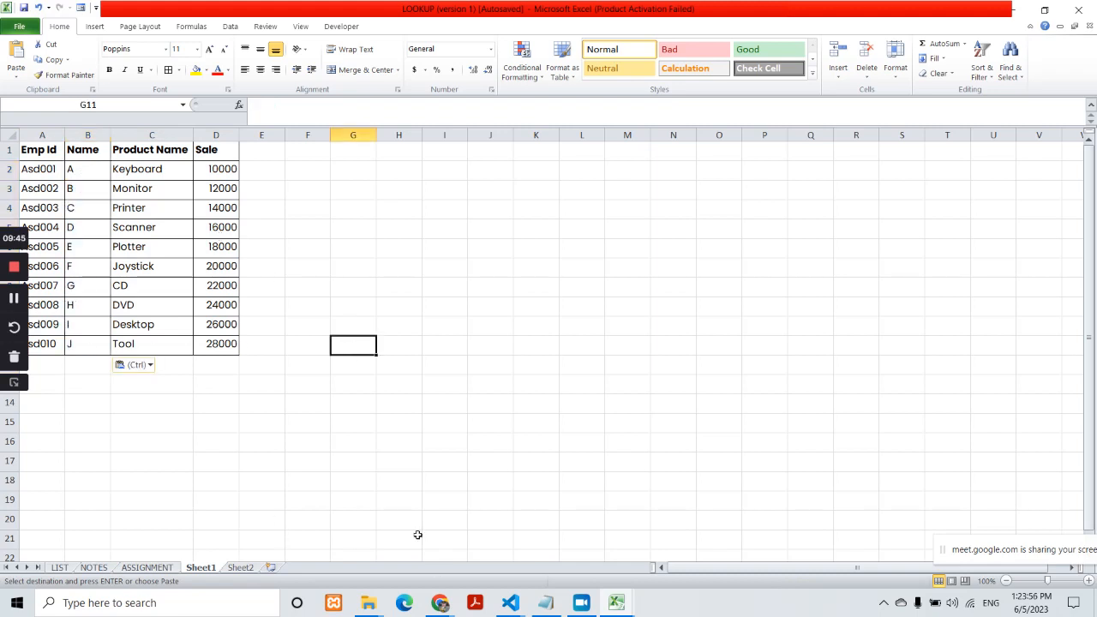
Clear the name in B8 and the sale amounts in D11 and D3 on Sheet2.
{"action": "left_click", "coordinate": [240, 567]}
{"action": "key", "text": "Escape"}
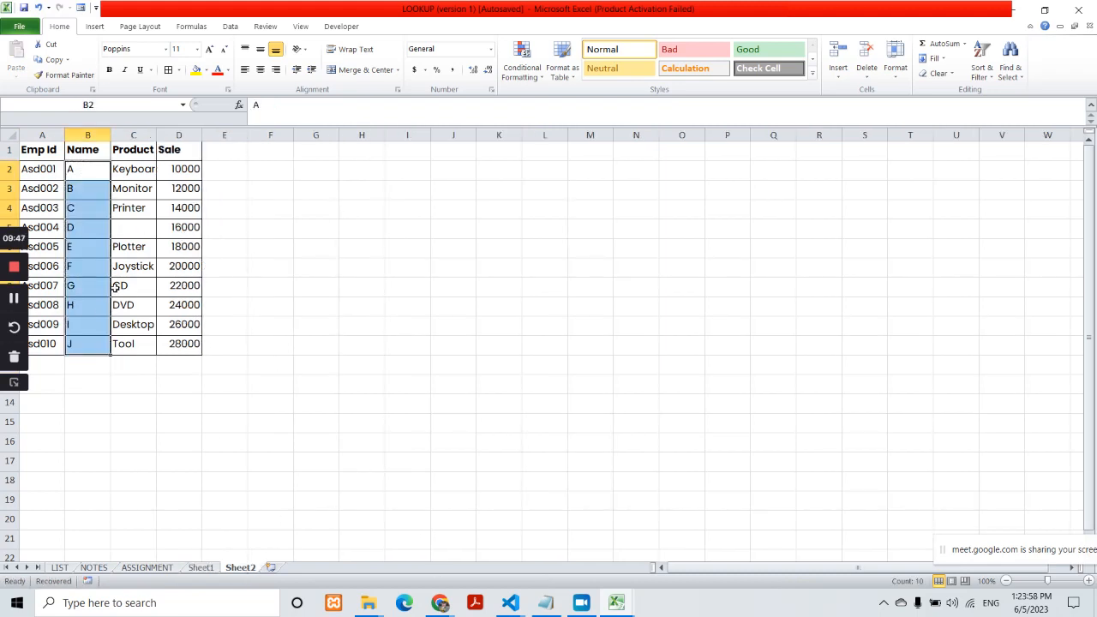
{"action": "left_click", "coordinate": [80, 286]}
{"action": "left_click", "coordinate": [181, 343]}
{"action": "key", "text": "Delete"}
{"action": "left_click", "coordinate": [185, 189]}
{"action": "key", "text": "Delete"}
{"action": "left_click", "coordinate": [360, 292]}
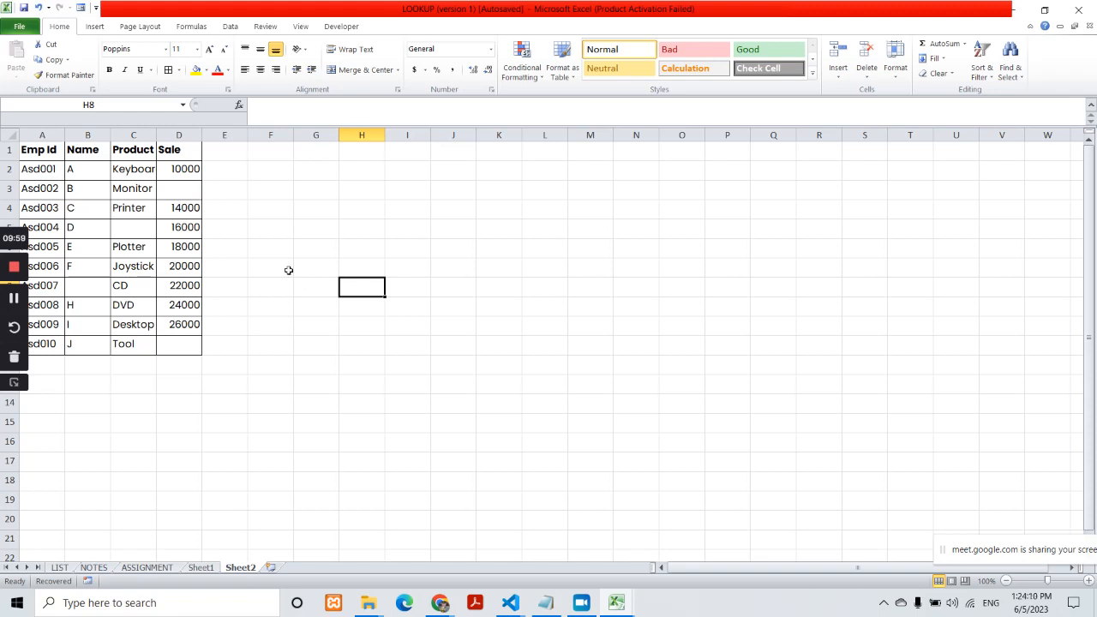
Compare the blank cells C5, D3, B8 and D11 on Sheet2 with the full table on Sheet1.
{"action": "left_click", "coordinate": [201, 567]}
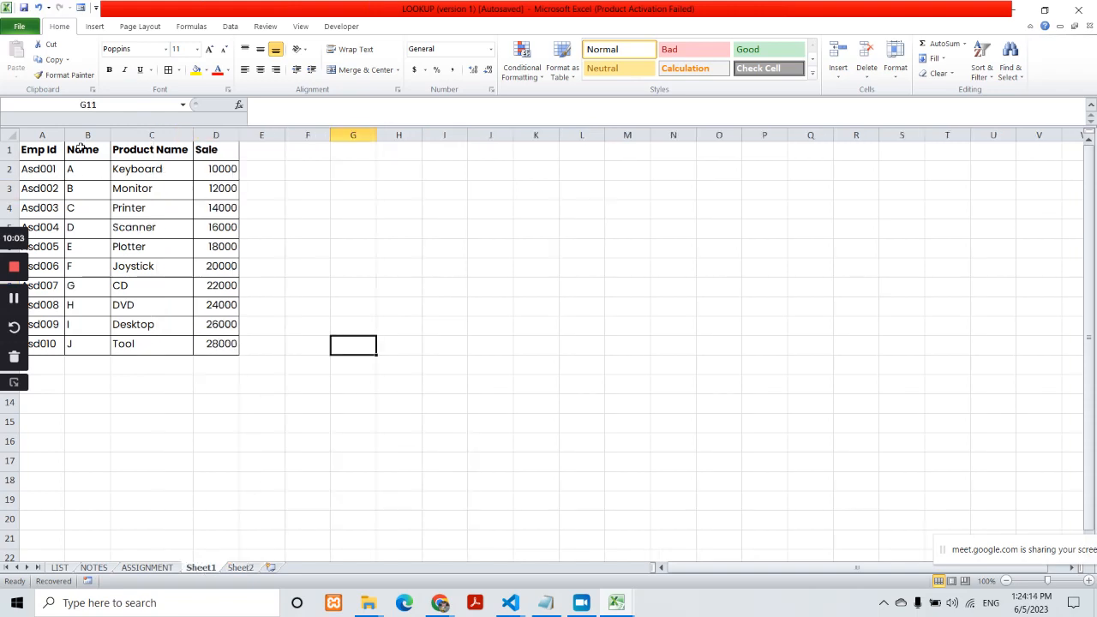
{"action": "left_click", "coordinate": [242, 569]}
{"action": "left_click", "coordinate": [124, 230]}
{"action": "left_click", "coordinate": [183, 195]}
{"action": "left_click", "coordinate": [88, 291]}
{"action": "left_click", "coordinate": [179, 347]}
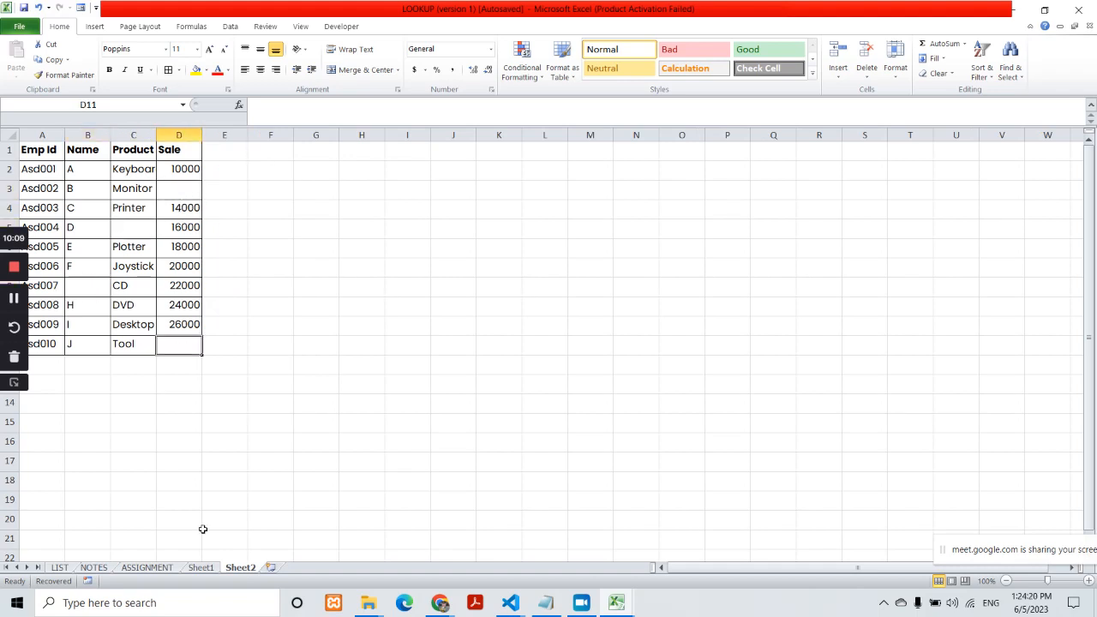
{"action": "left_click", "coordinate": [204, 570]}
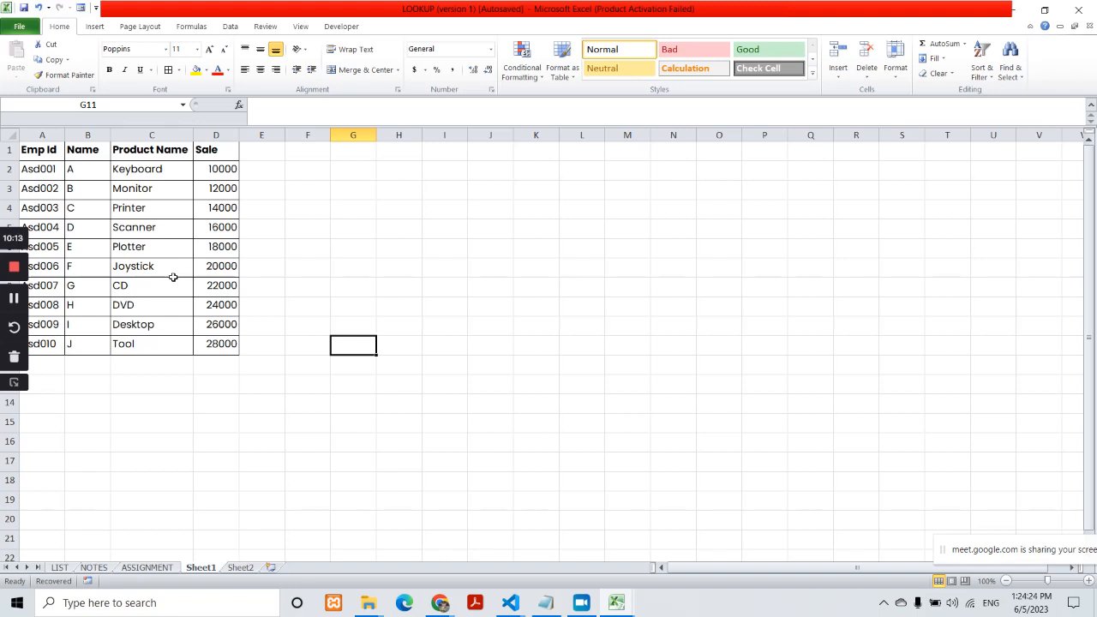
{"action": "left_click", "coordinate": [241, 569]}
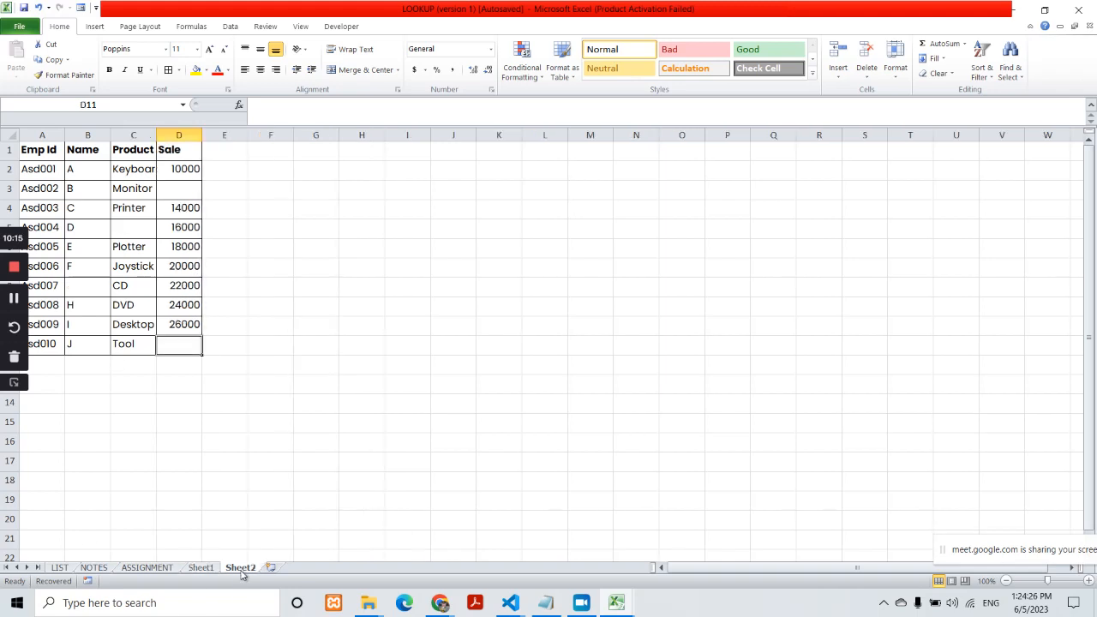
Start a VLOOKUP formula in D3 on Sheet2 with lookup value A3 and table array Sheet1!A1:D11.
{"action": "left_click", "coordinate": [179, 188]}
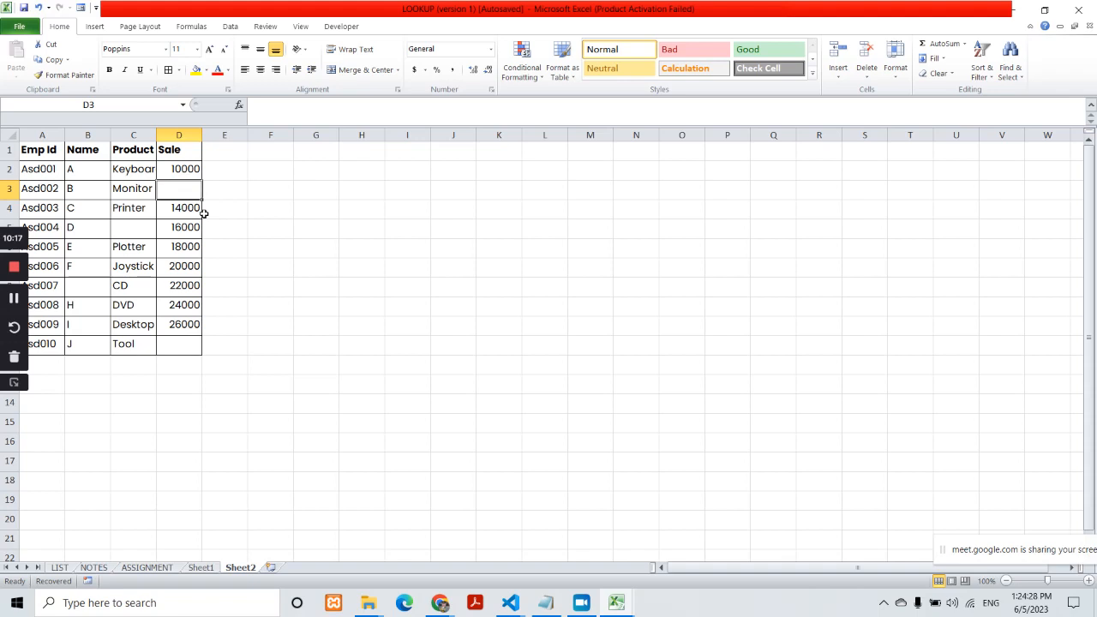
{"action": "type", "text": "=vlo"}
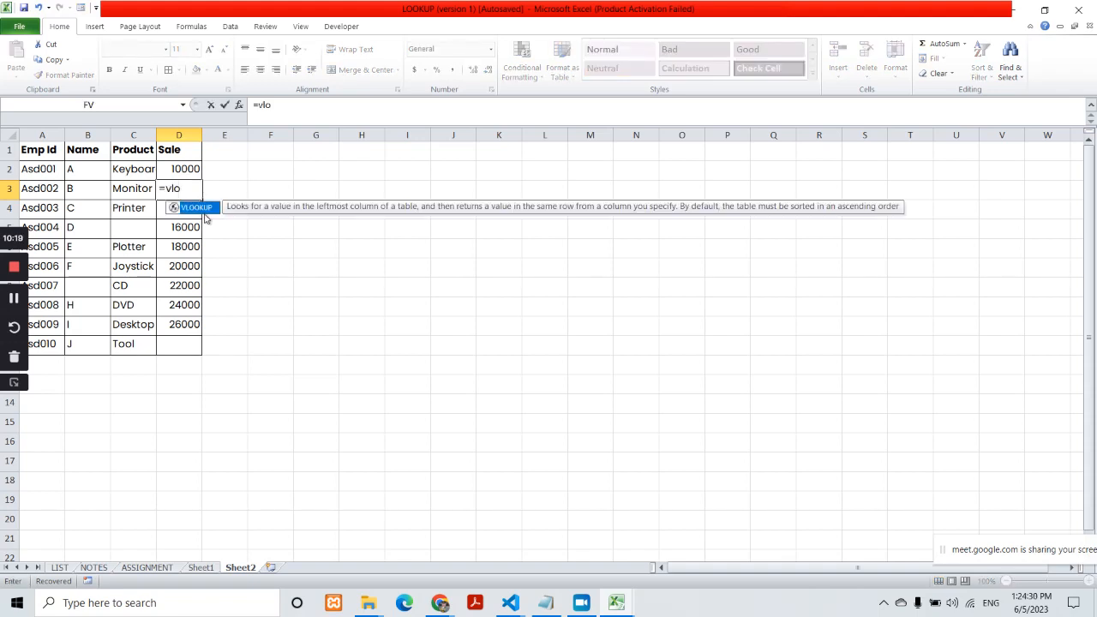
{"action": "key", "text": "Tab"}
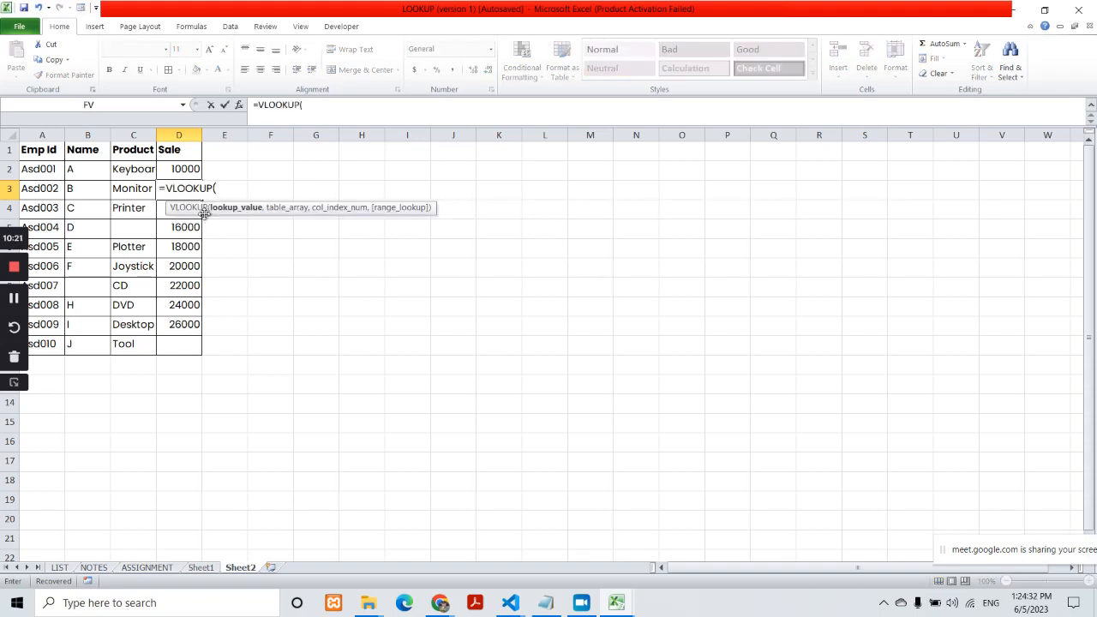
{"action": "left_click", "coordinate": [36, 188]}
{"action": "type", "text": ","}
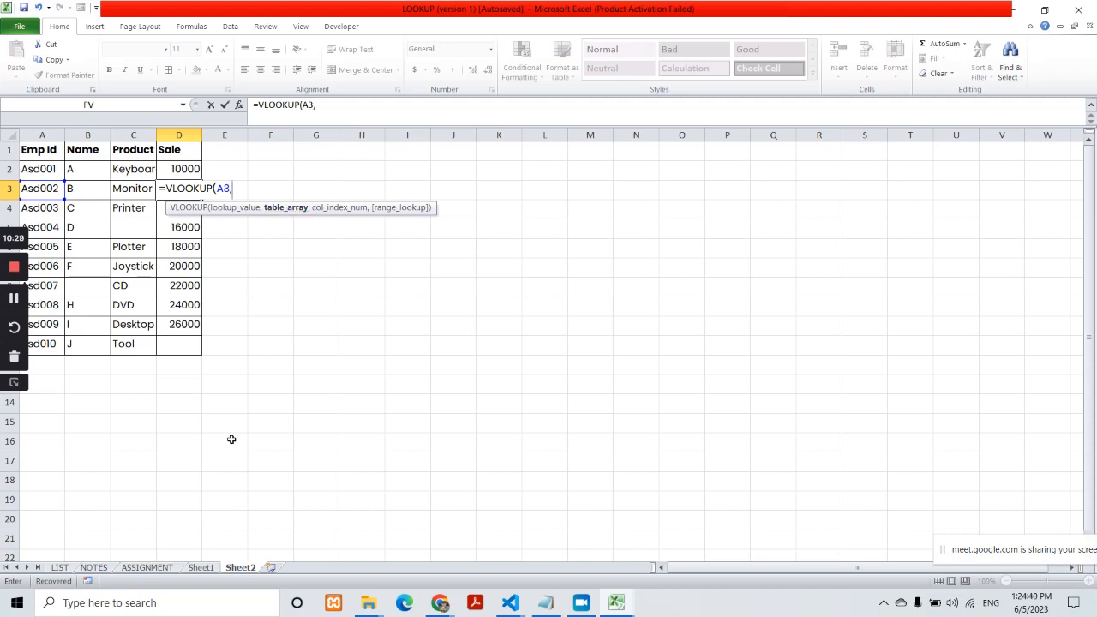
{"action": "left_click", "coordinate": [204, 569]}
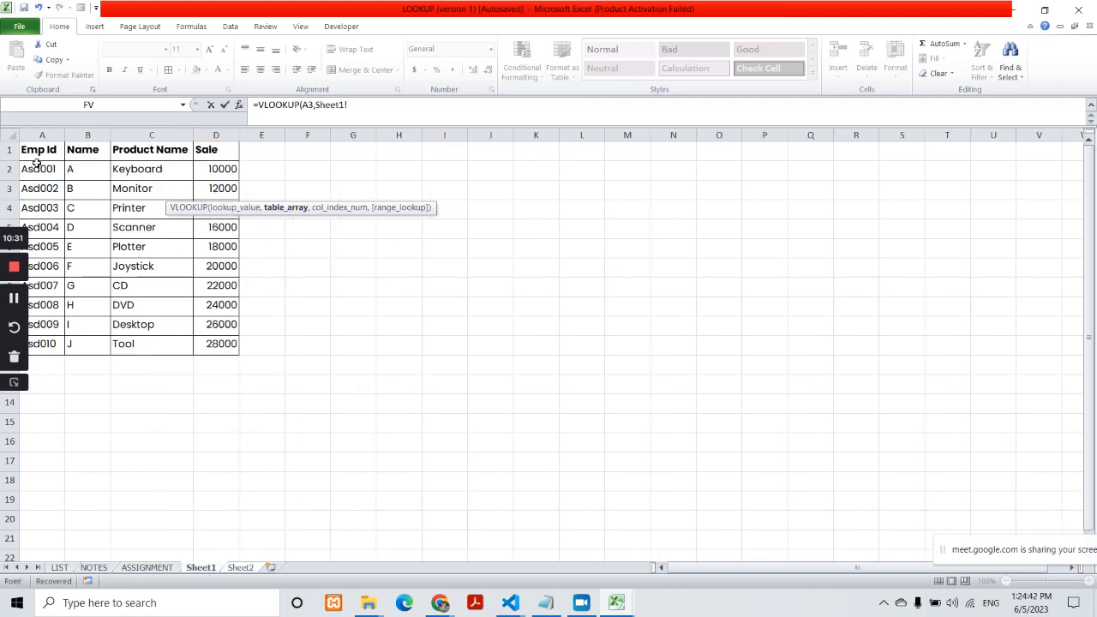
{"action": "left_click_drag", "start_coordinate": [29, 151], "coordinate": [212, 345]}
{"action": "type", "text": ","}
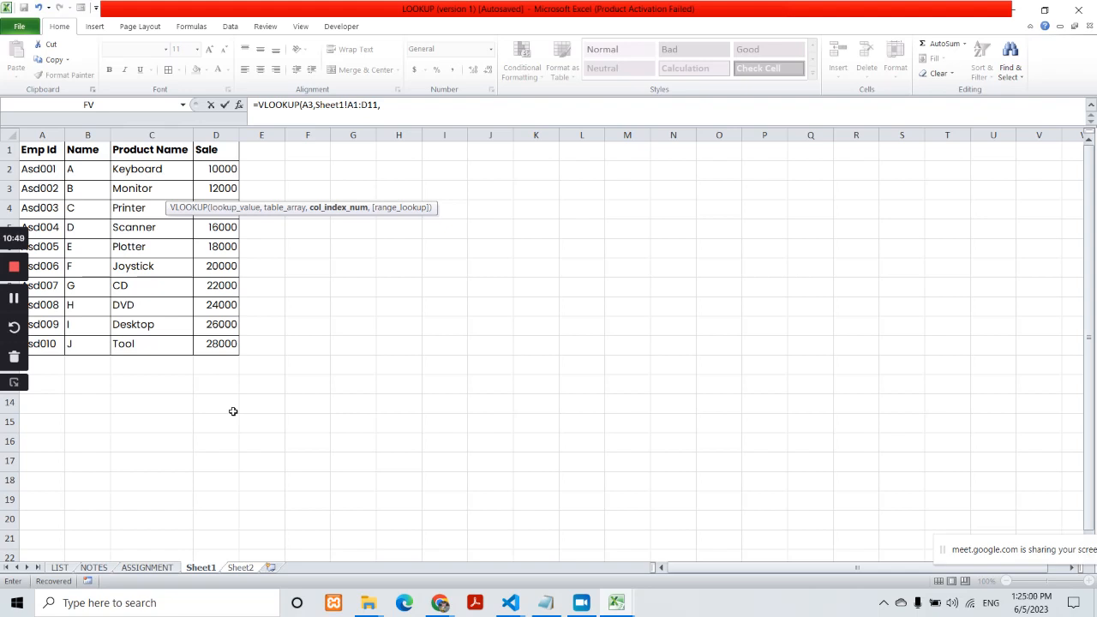
Complete the VLOOKUP formula with column index Sheet1!4 and range lookup 0, and submit it.
{"action": "left_click", "coordinate": [244, 568]}
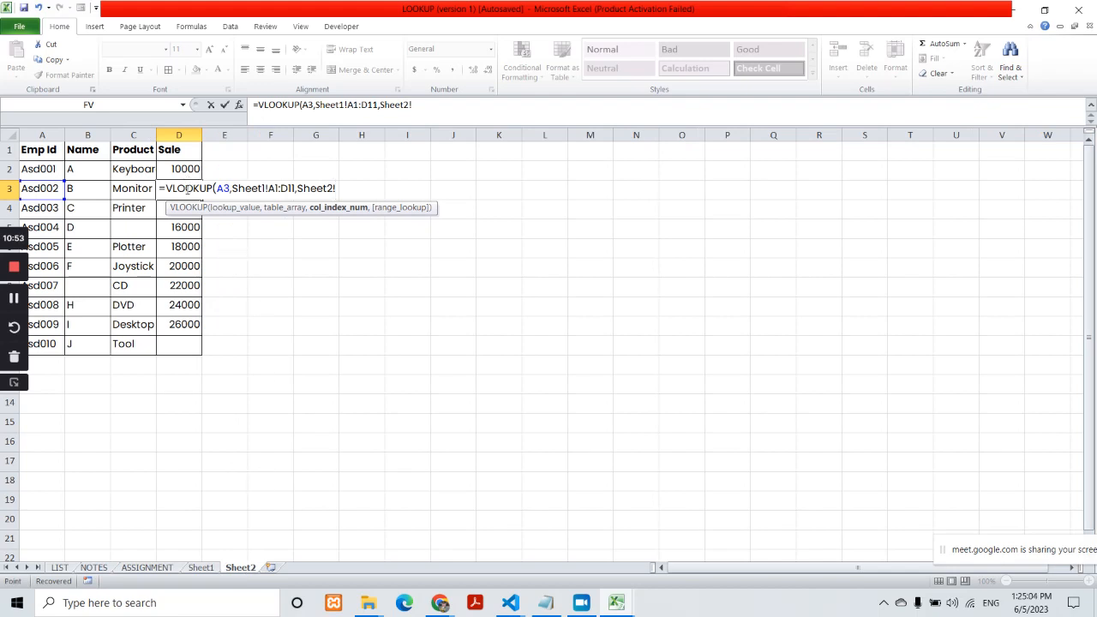
{"action": "left_click", "coordinate": [204, 568]}
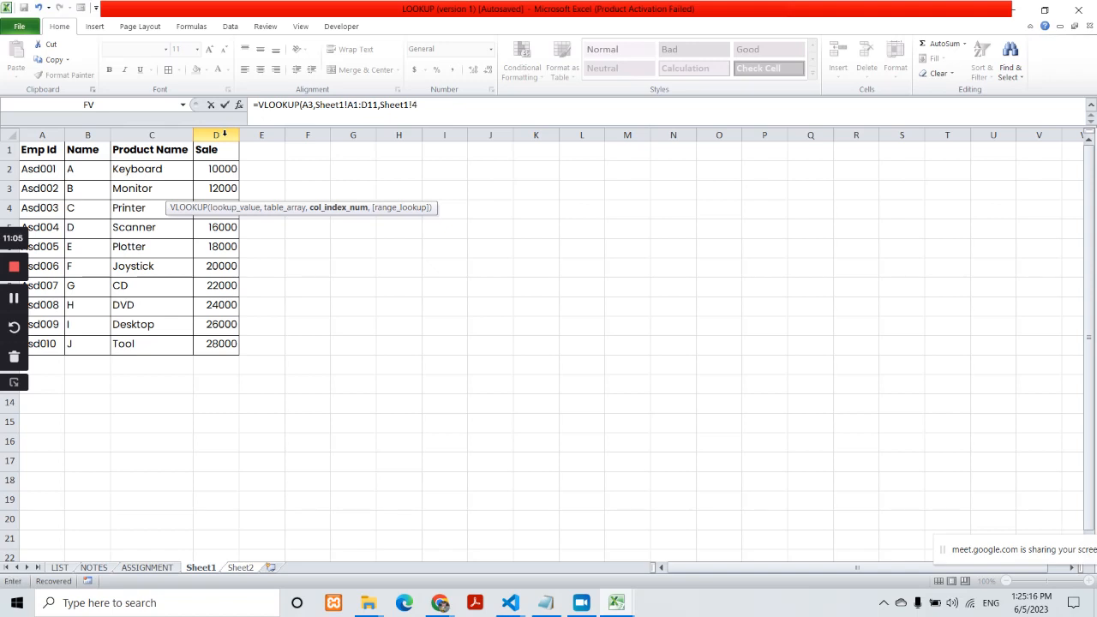
{"action": "type", "text": ","}
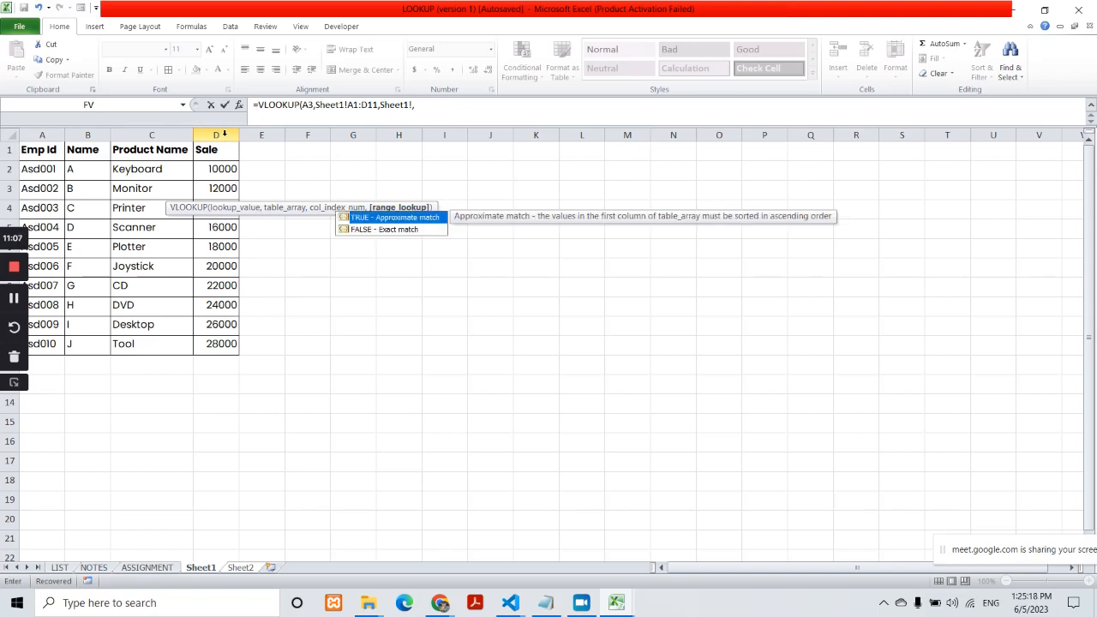
{"action": "key", "text": "BackSpace"}
{"action": "type", "text": "4"}
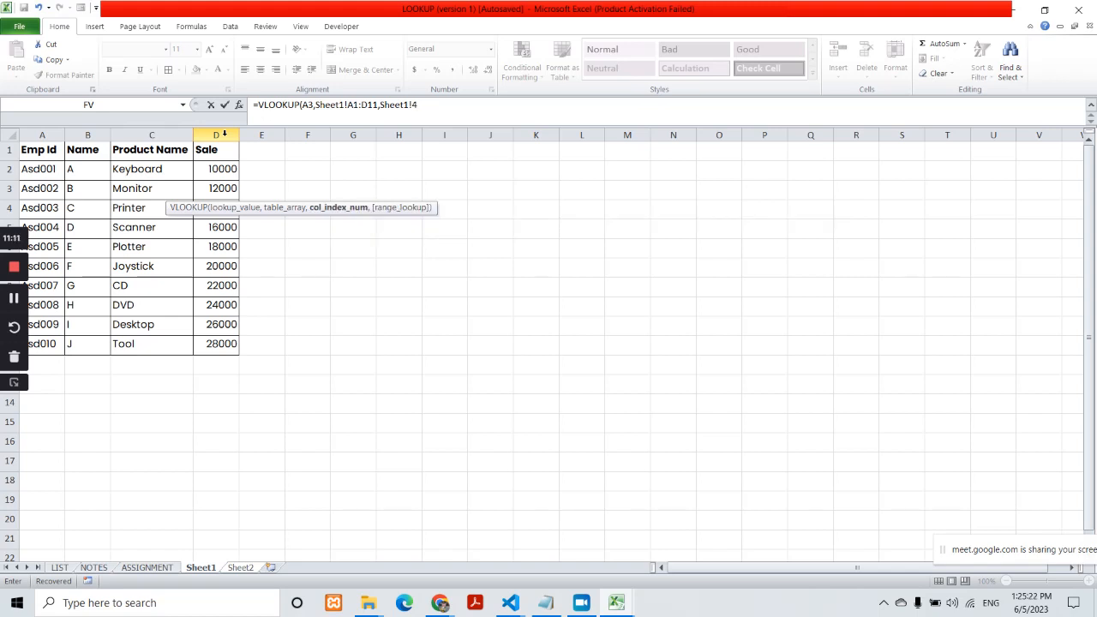
{"action": "type", "text": ",0"}
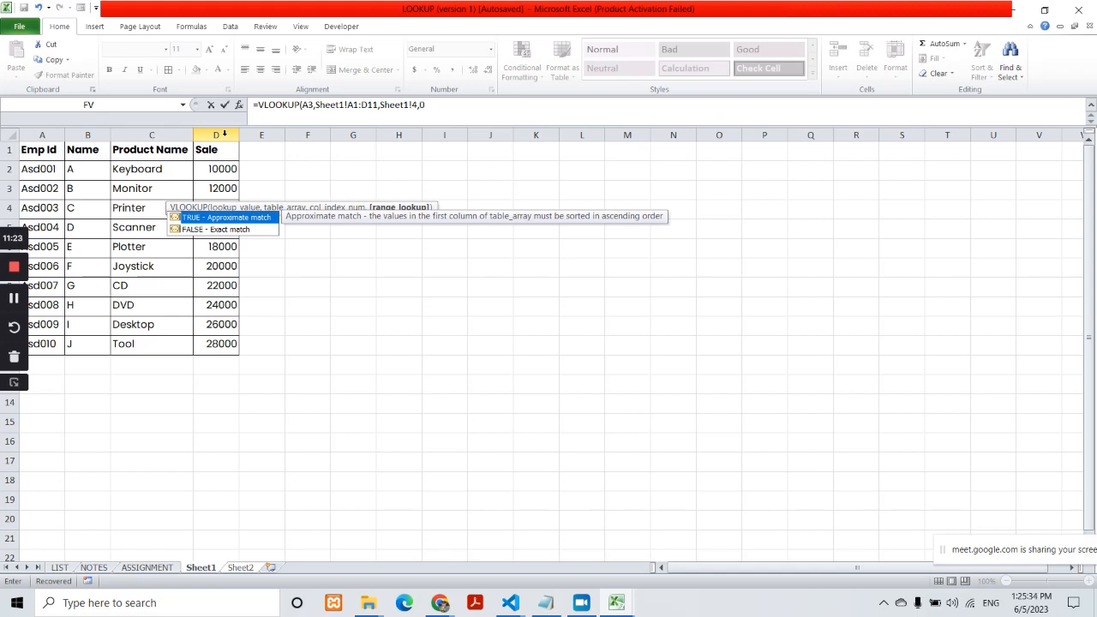
{"action": "type", "text": ")"}
{"action": "key", "text": "Return"}
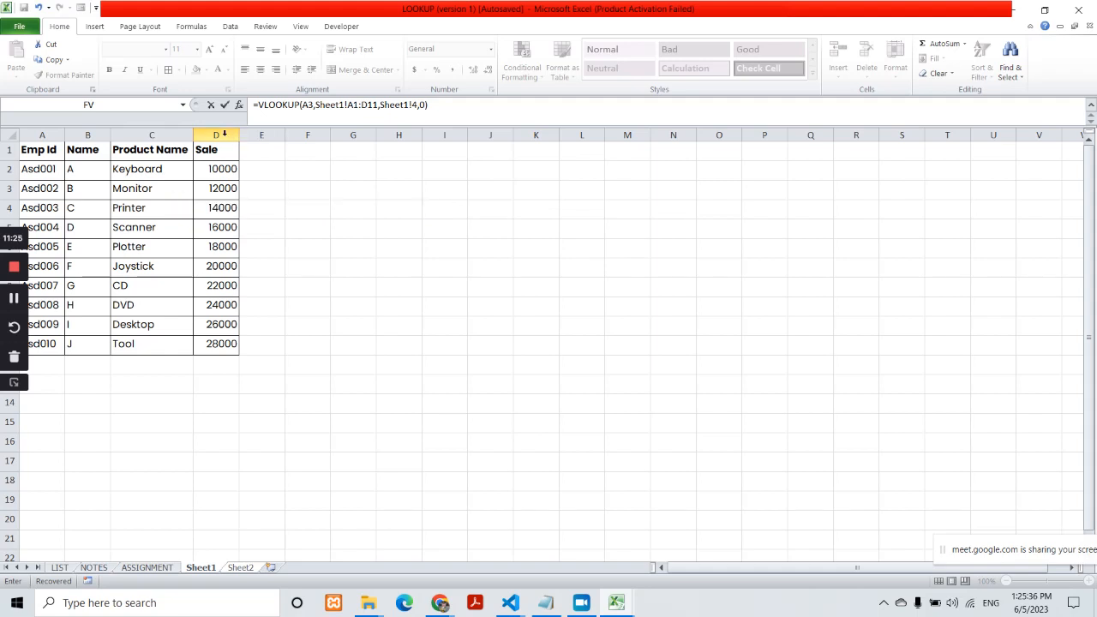
Remove the Sheet1! reference before column index 4 in the D3 formula, leaving =VLOOKUP(A3,Sheet1!A1:D11,4,0).
{"action": "key", "text": "Return"}
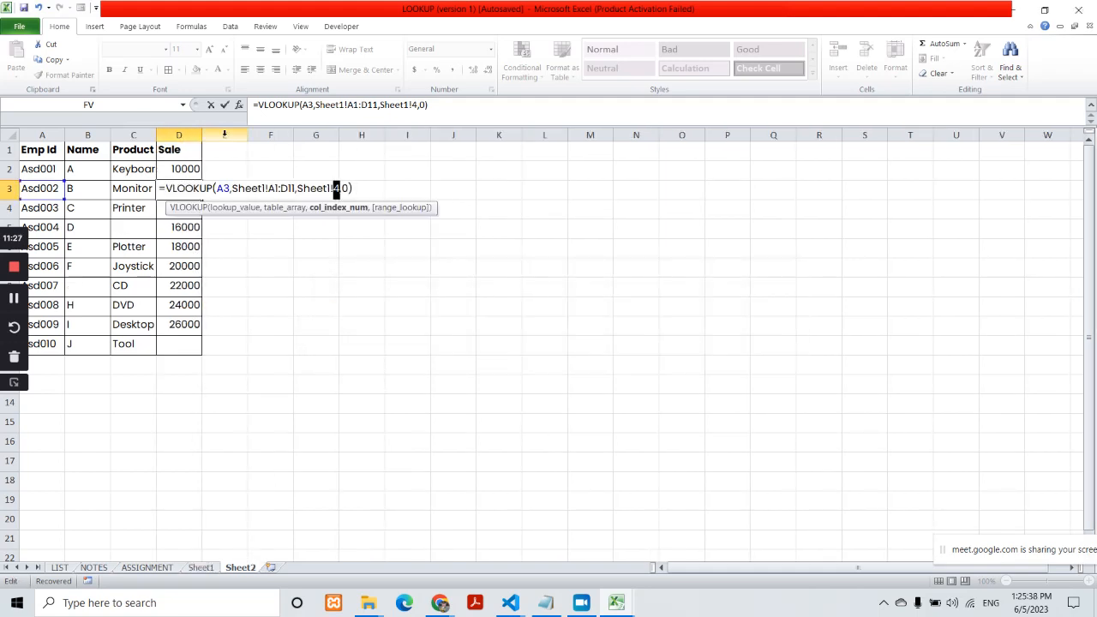
{"action": "left_click_drag", "start_coordinate": [297, 188], "coordinate": [335, 188]}
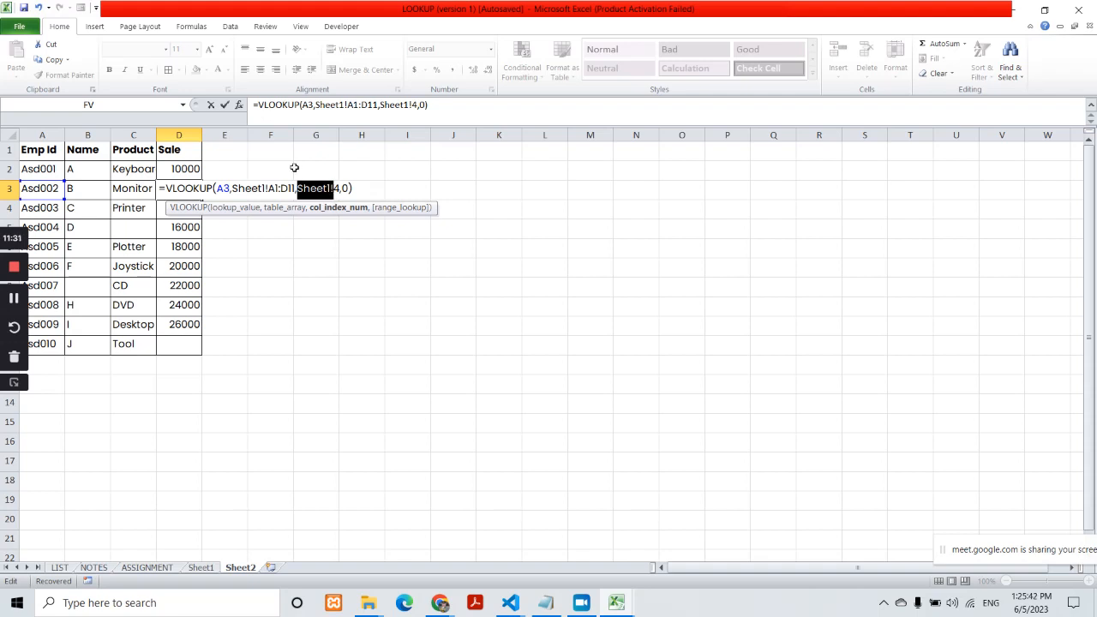
{"action": "key", "text": "BackSpace"}
{"action": "key", "text": "Return"}
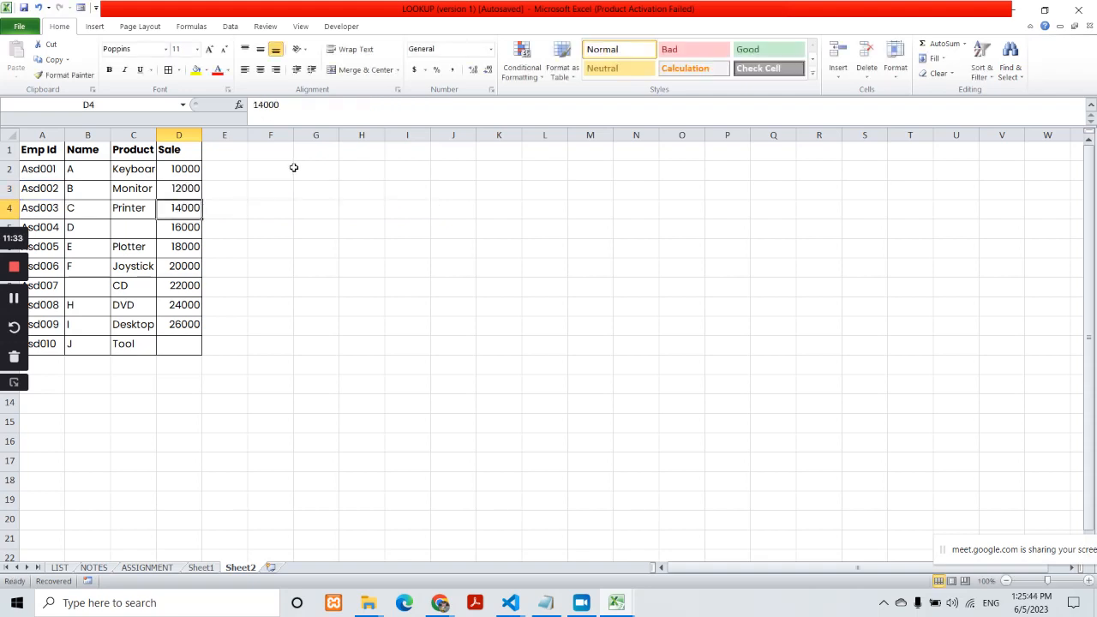
Check the D3 lookup result on Sheet2 against the sale amount in D3 on Sheet1 and review its formula.
{"action": "left_click", "coordinate": [176, 189]}
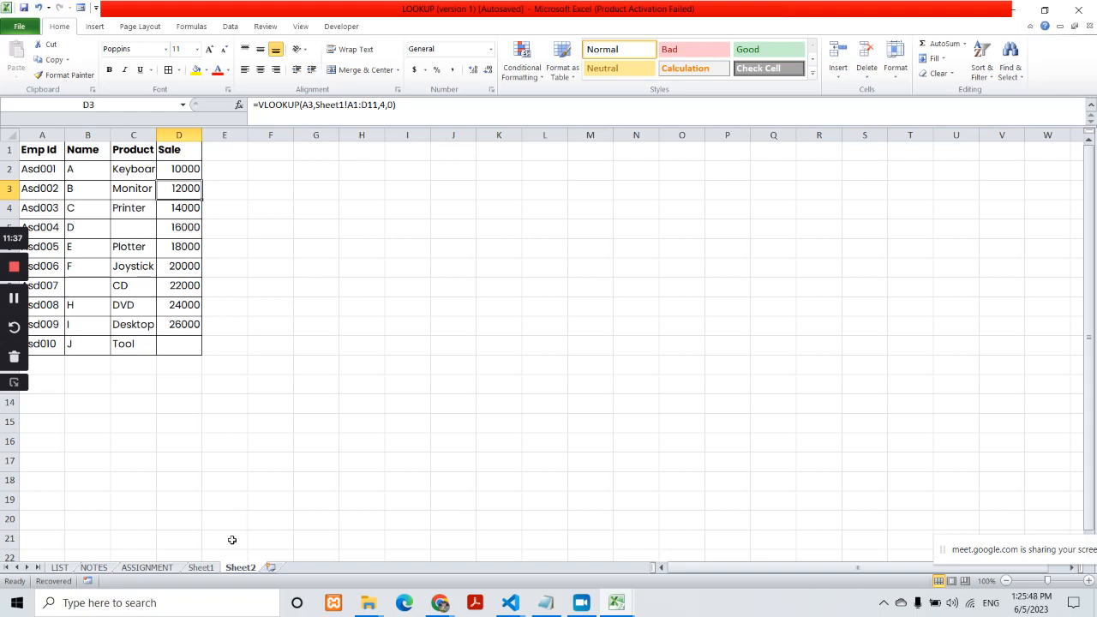
{"action": "left_click", "coordinate": [199, 569]}
{"action": "left_click", "coordinate": [222, 188]}
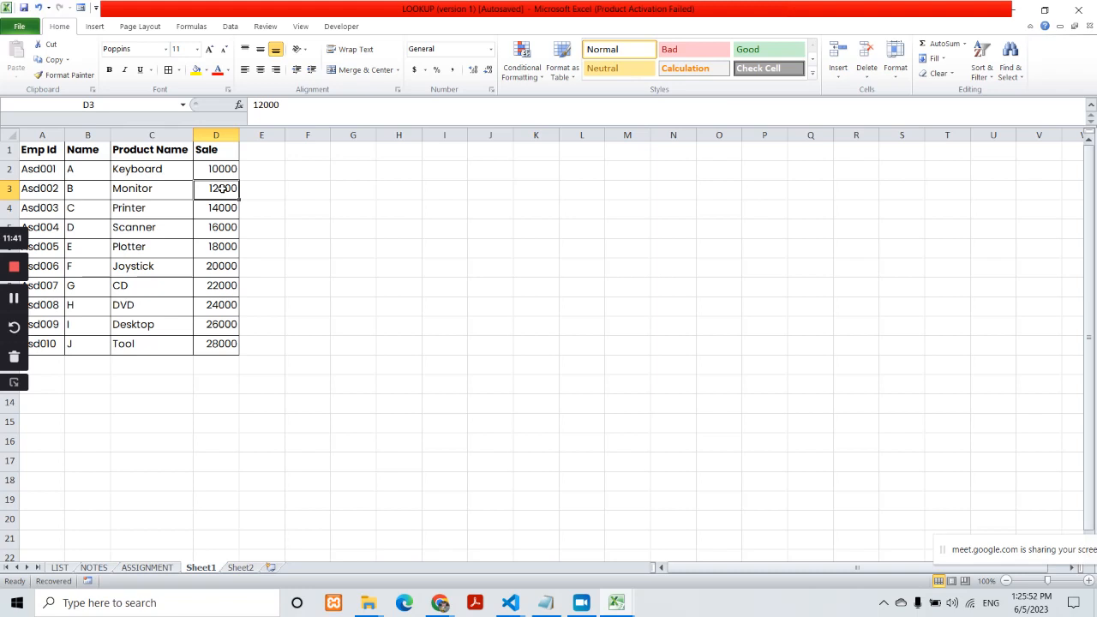
{"action": "left_click", "coordinate": [251, 569]}
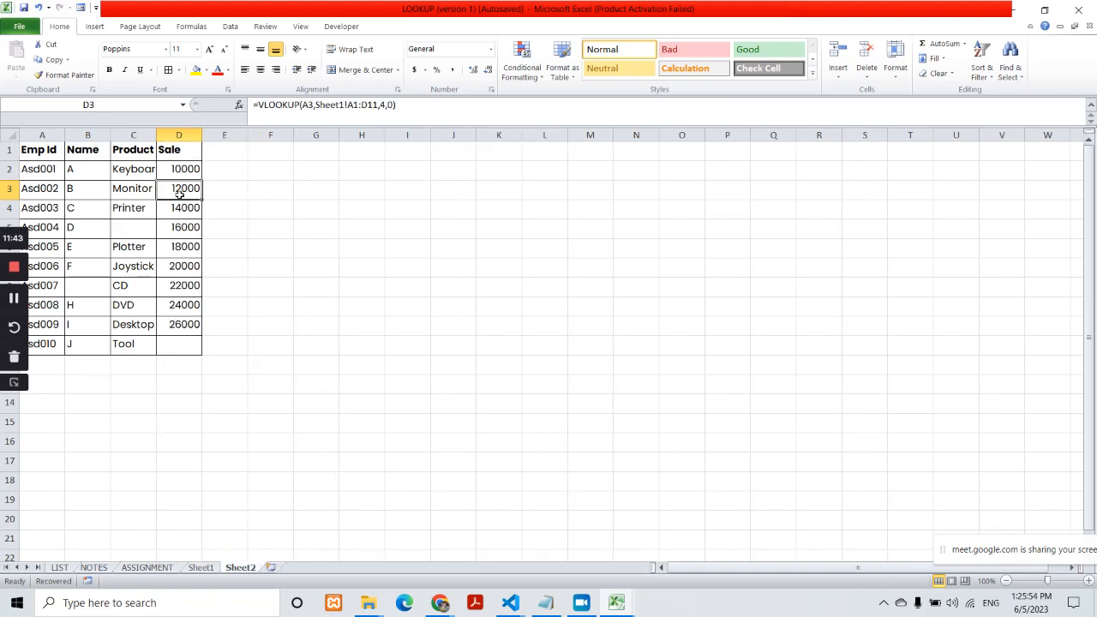
{"action": "key", "text": "F2"}
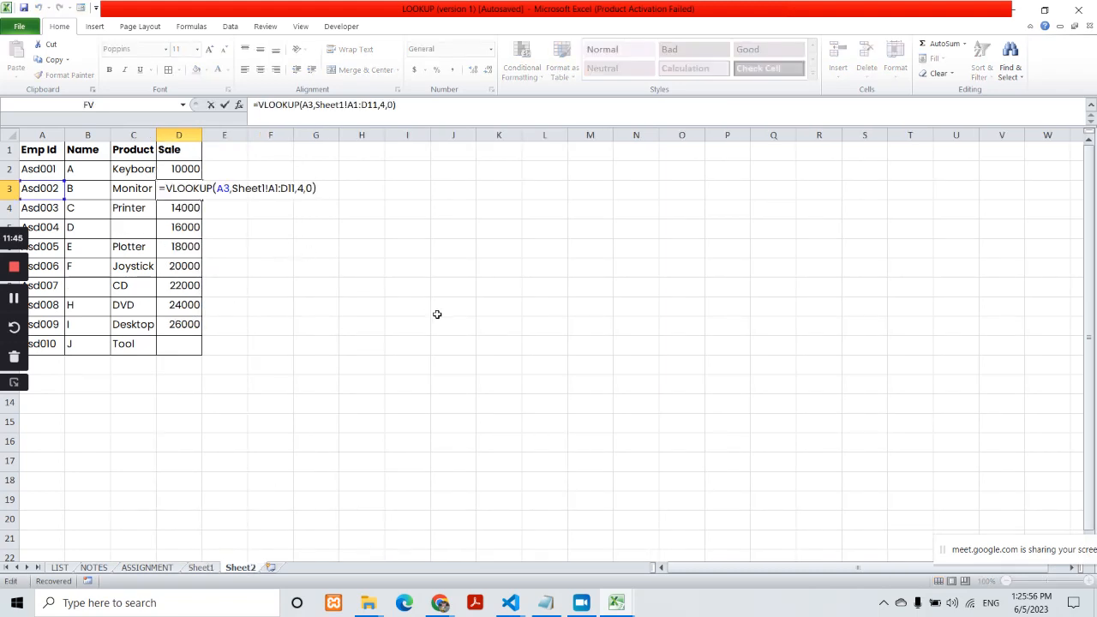
{"action": "key", "text": "Return"}
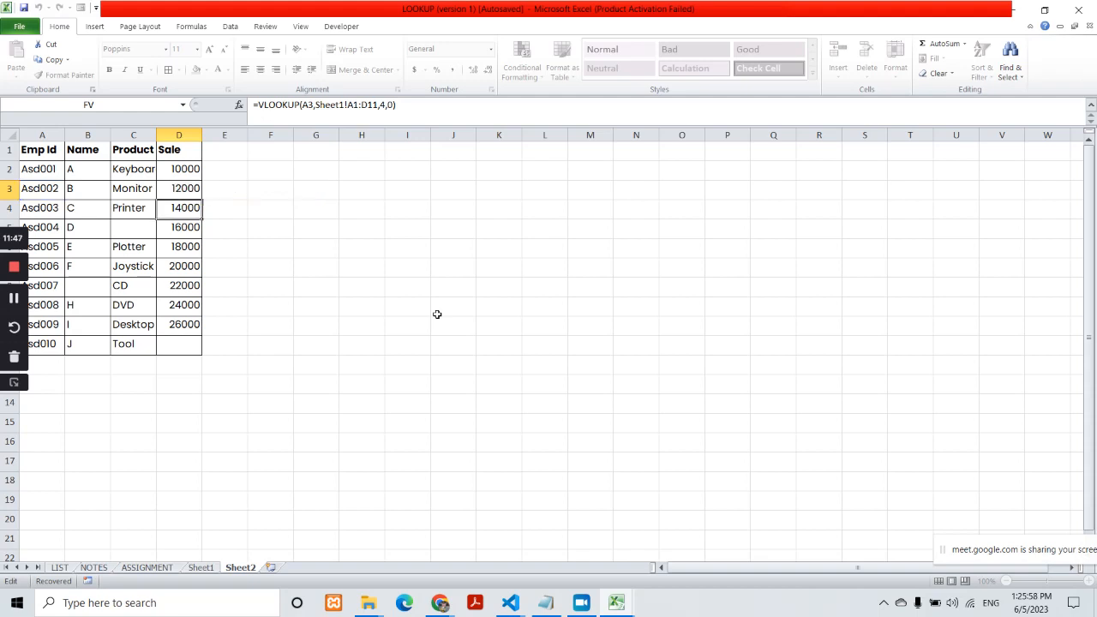
{"action": "key", "text": "Left"}
Start a VLOOKUP formula in the blank product cell C5 on Sheet2 with lookup value A5 and table array Sheet1!A1:D11.
{"action": "left_click", "coordinate": [137, 228]}
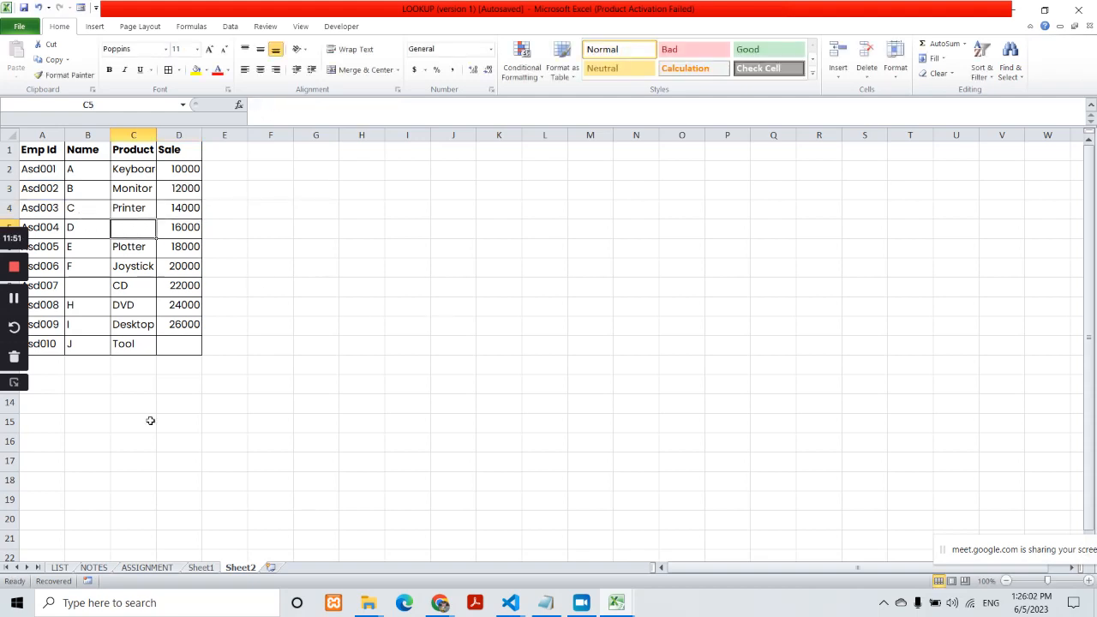
{"action": "left_click", "coordinate": [204, 568]}
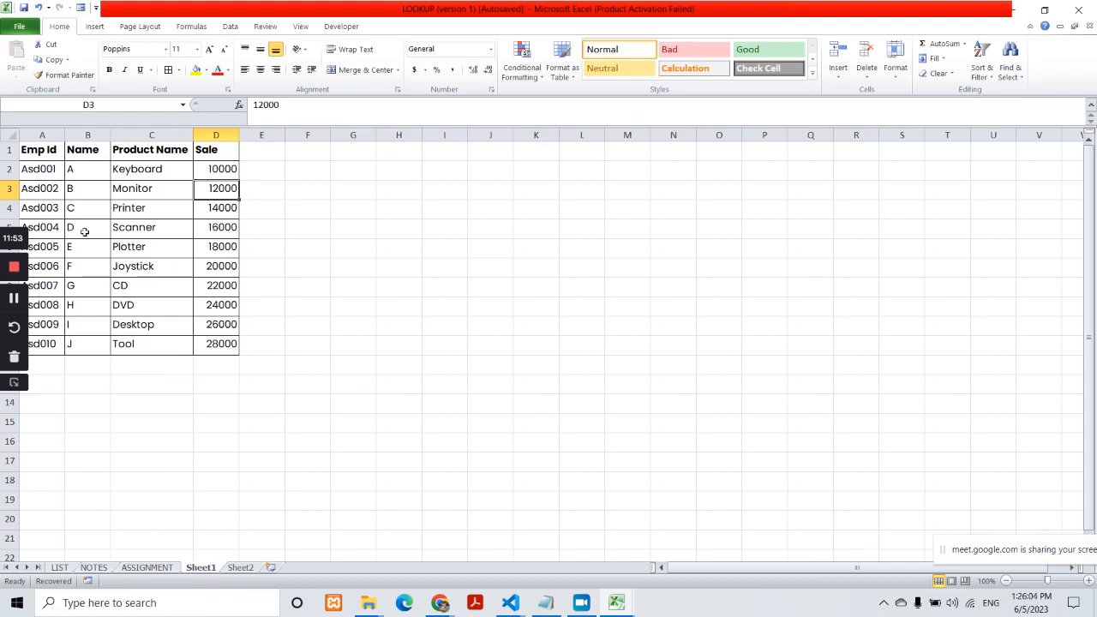
{"action": "left_click", "coordinate": [140, 229]}
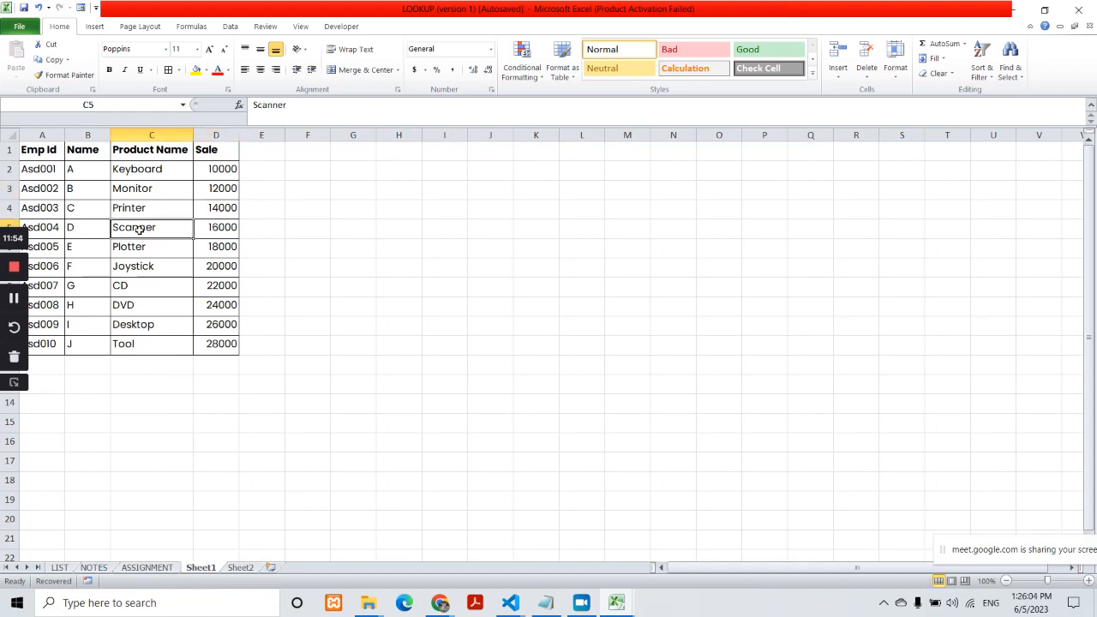
{"action": "left_click", "coordinate": [242, 569]}
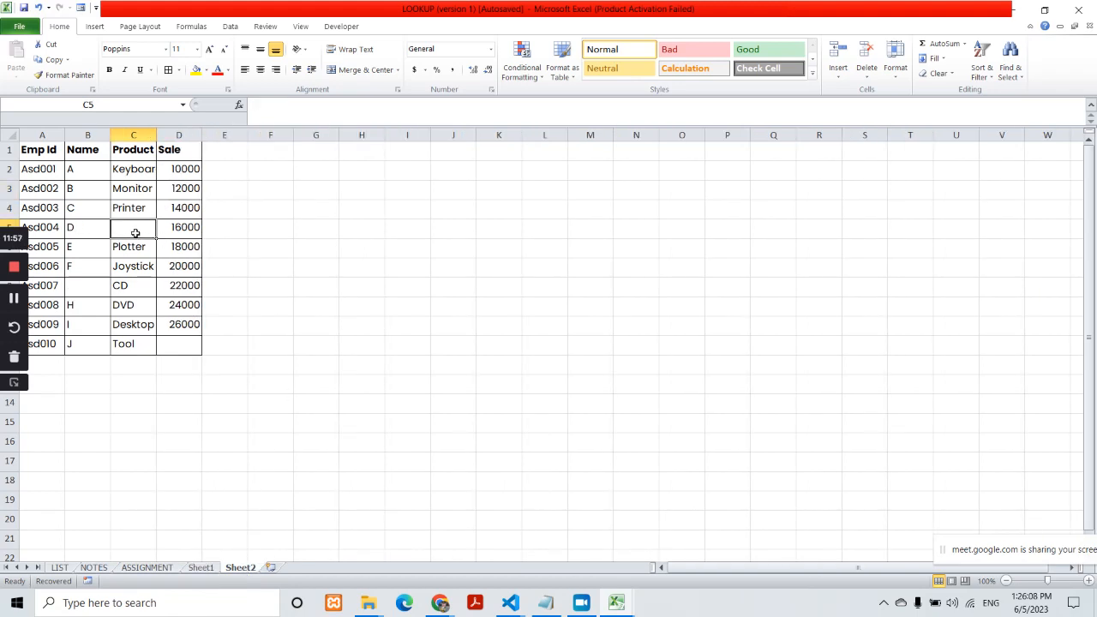
{"action": "type", "text": "=vlookup"}
{"action": "key", "text": "Tab"}
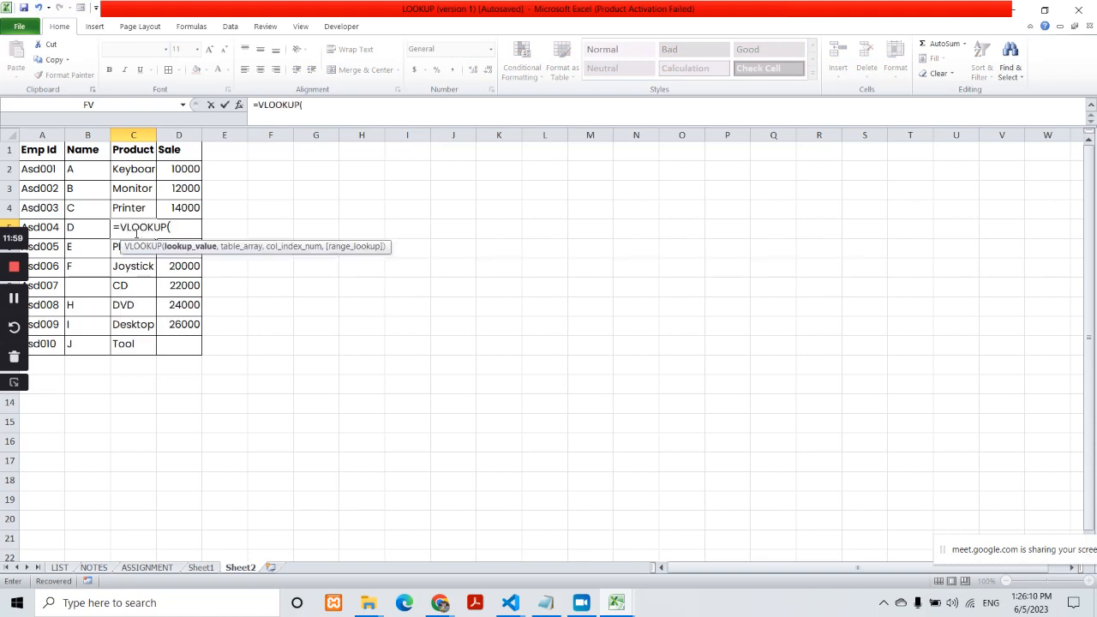
{"action": "left_click", "coordinate": [41, 229]}
{"action": "type", "text": ","}
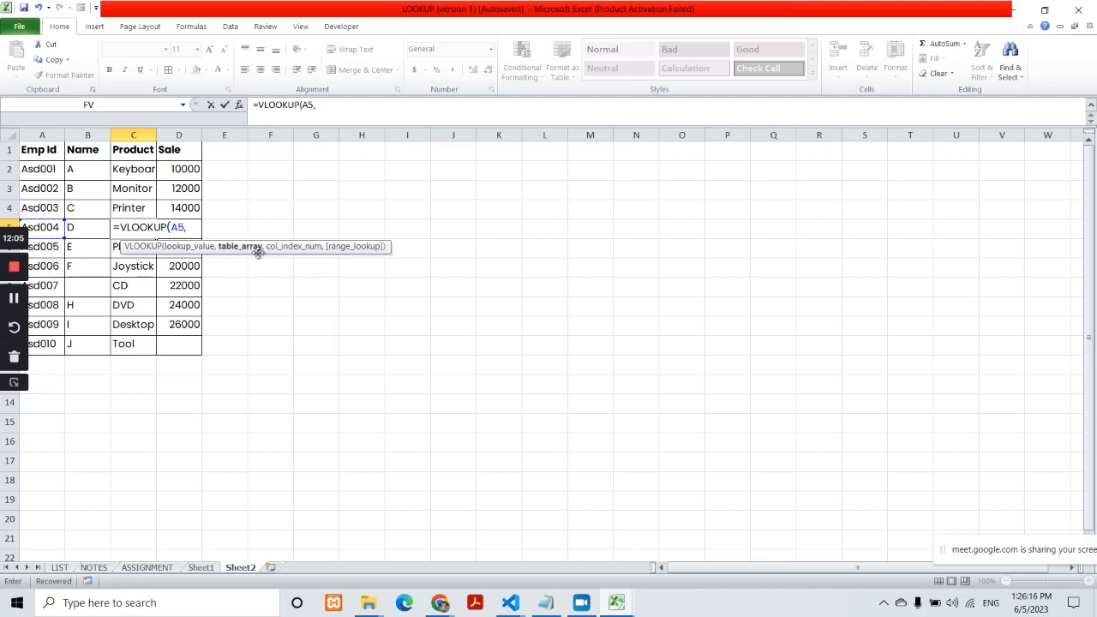
{"action": "left_click", "coordinate": [200, 568]}
{"action": "left_click_drag", "start_coordinate": [42, 149], "coordinate": [207, 341]}
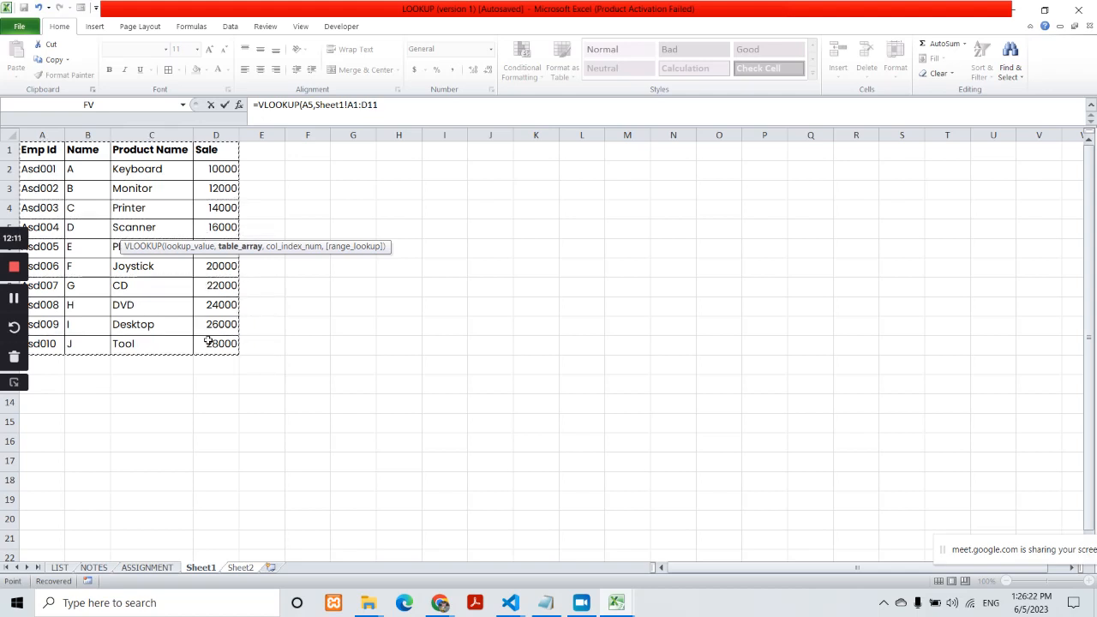
{"action": "type", "text": ","}
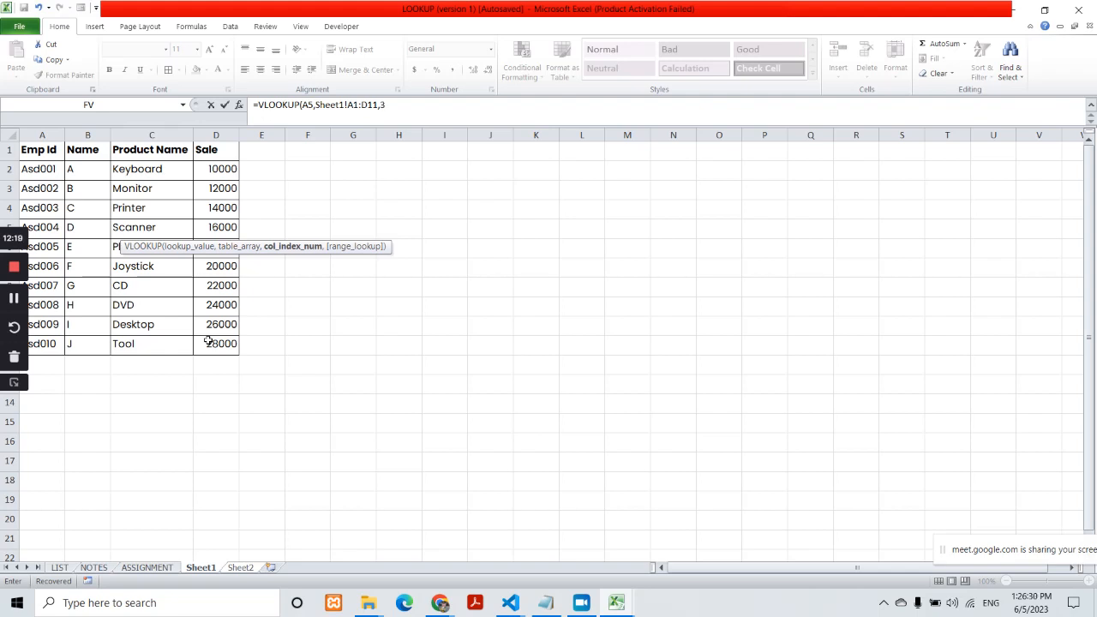
Complete the C5 VLOOKUP with column index 3 and range lookup FALSE, submit it and review the formula.
{"action": "type", "text": "3,"}
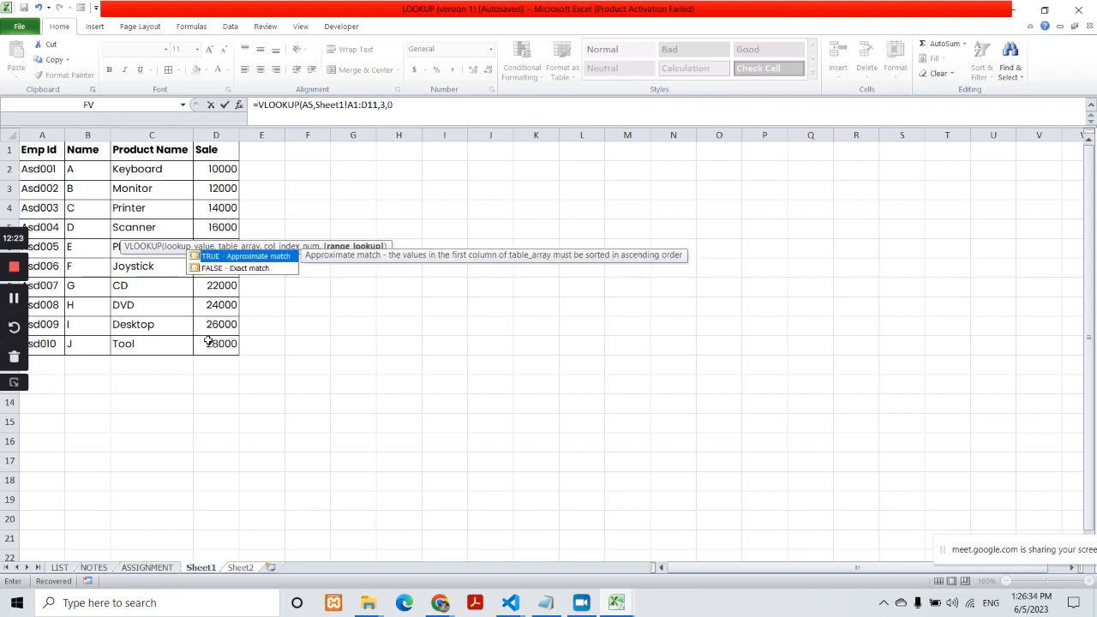
{"action": "type", "text": "false"}
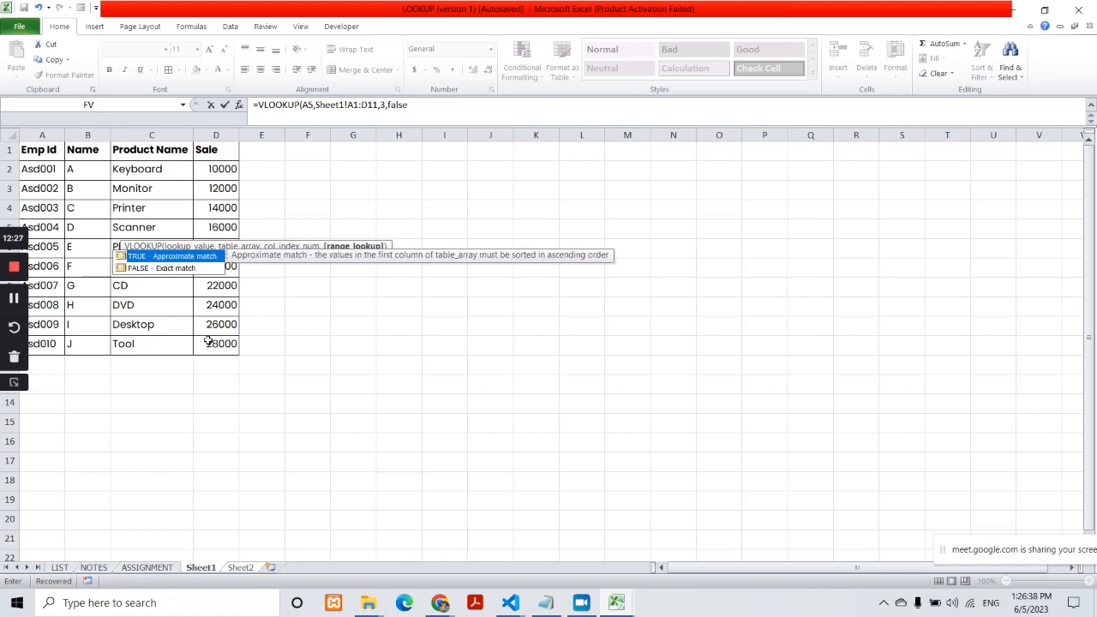
{"action": "type", "text": ")"}
{"action": "key", "text": "Return"}
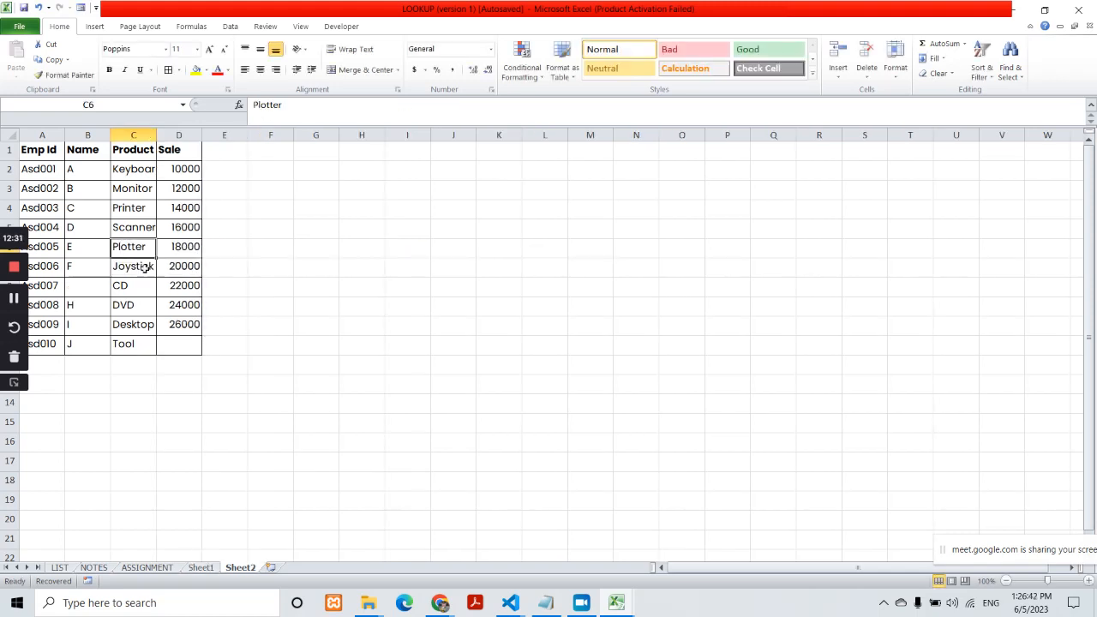
{"action": "left_click", "coordinate": [133, 230]}
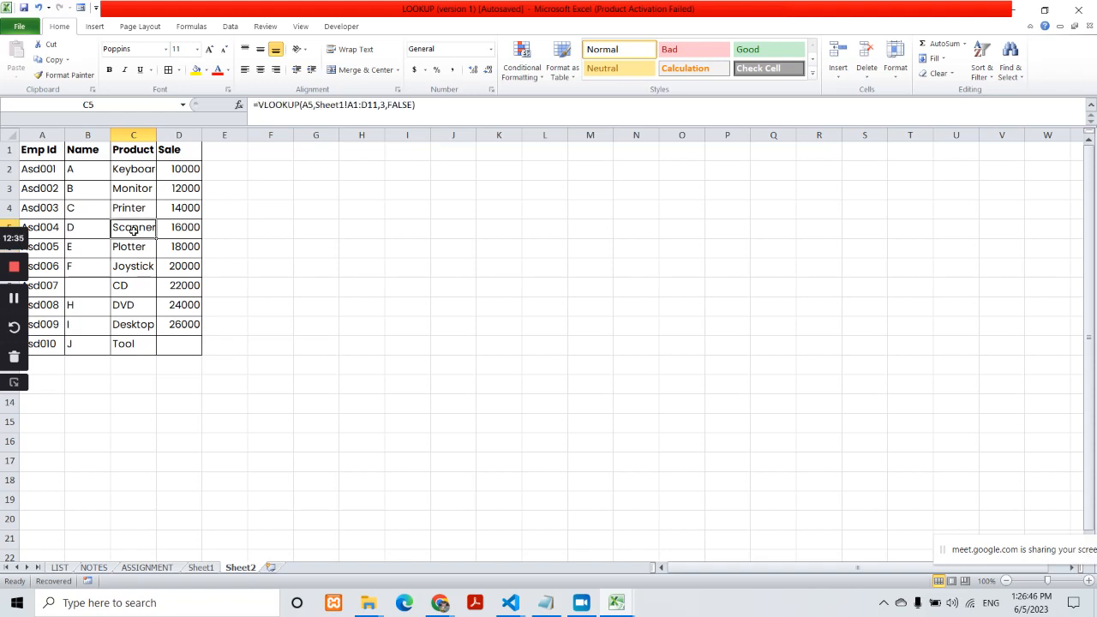
Open the NOTES sheet and look over Example 1 and Example 2 in its LOOKUP section.
{"action": "left_click", "coordinate": [103, 570]}
{"action": "scroll", "coordinate": [358, 403], "scroll_direction": "up", "scroll_amount": 13}
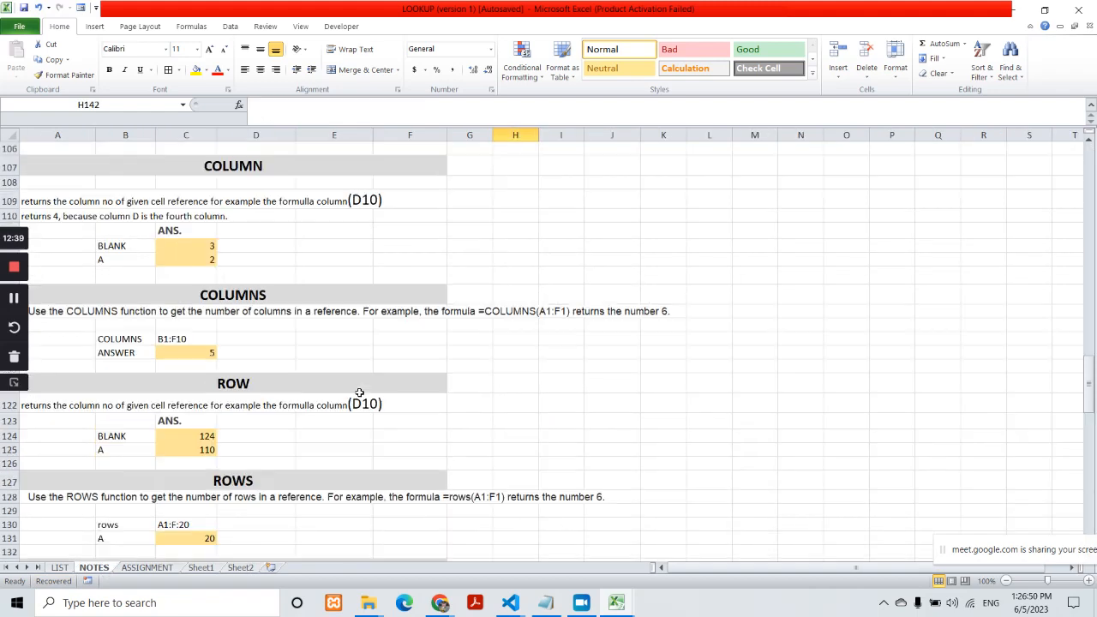
{"action": "scroll", "coordinate": [356, 419], "scroll_direction": "up", "scroll_amount": 20}
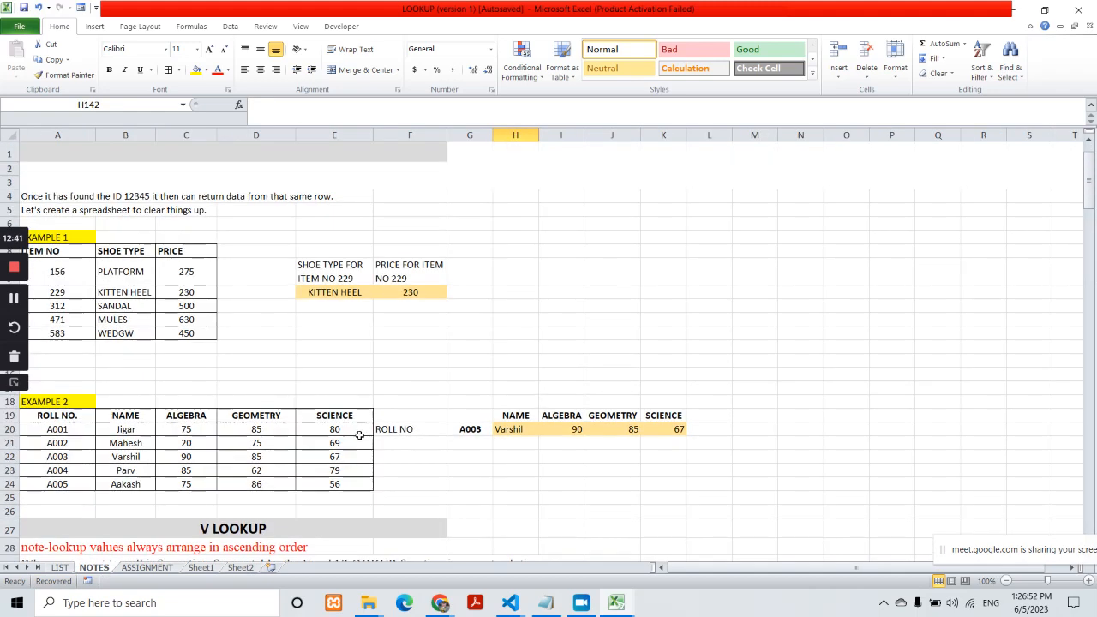
{"action": "left_click", "coordinate": [324, 344]}
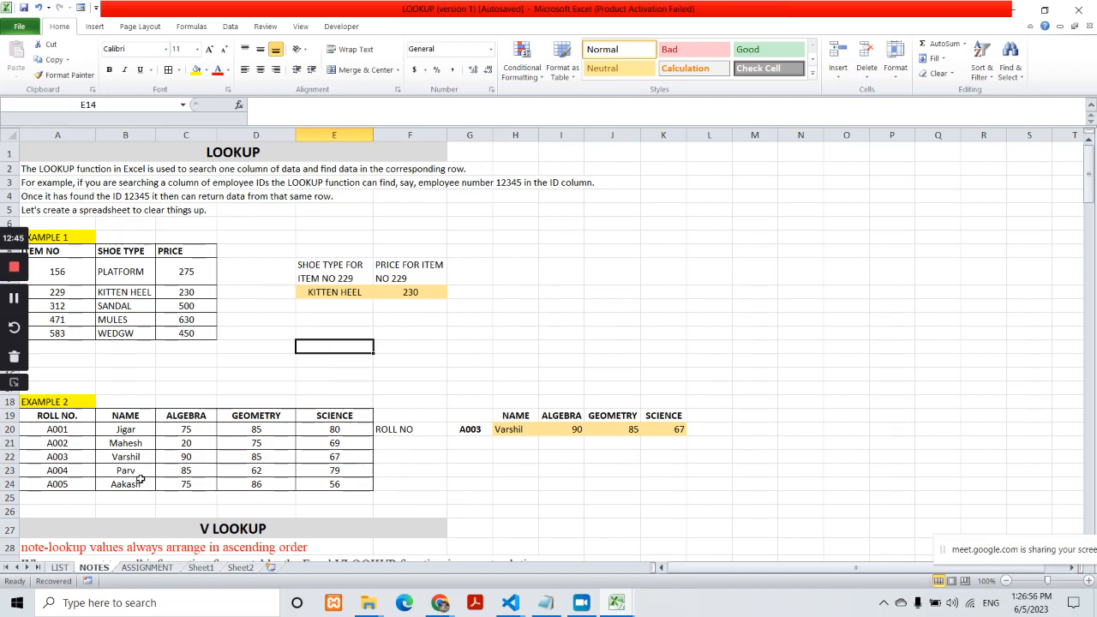
{"action": "left_click", "coordinate": [60, 238]}
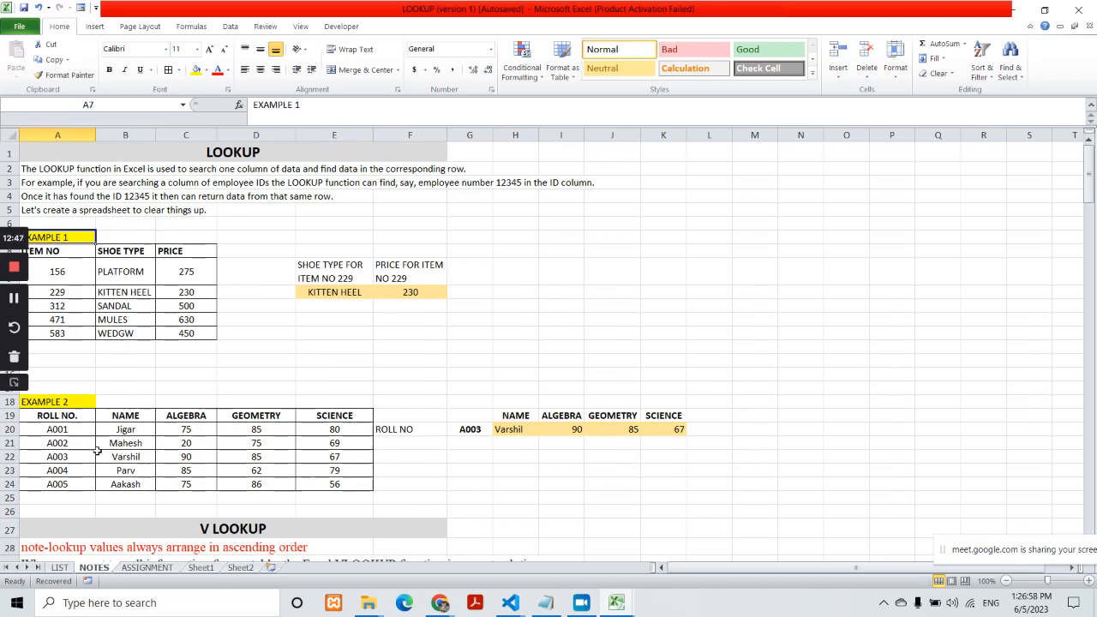
{"action": "left_click", "coordinate": [76, 402]}
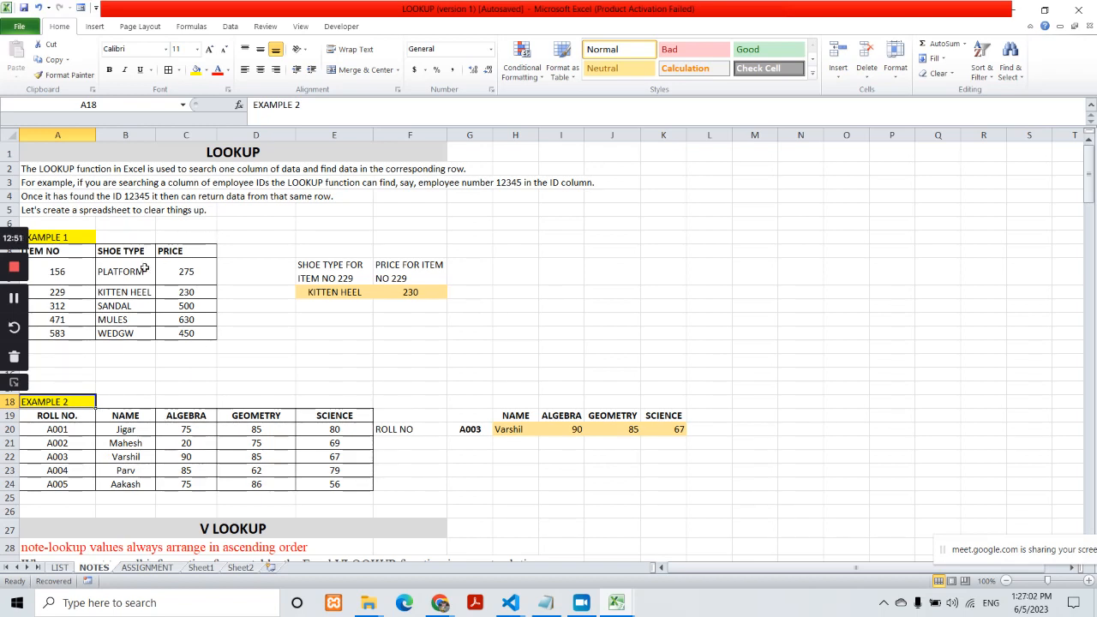
{"action": "left_click", "coordinate": [222, 338]}
Examine the item numbers, shoe types and prices in the Example 1 table on the NOTES sheet.
{"action": "left_click", "coordinate": [62, 258]}
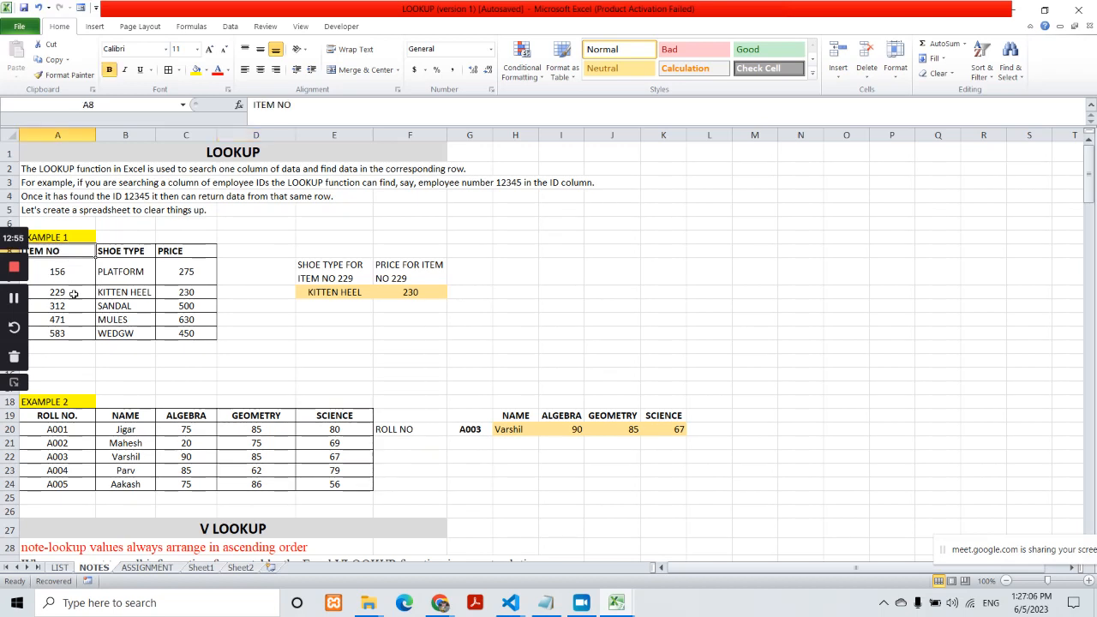
{"action": "left_click", "coordinate": [75, 269]}
{"action": "left_click", "coordinate": [73, 294]}
{"action": "left_click", "coordinate": [73, 307]}
{"action": "left_click", "coordinate": [71, 321]}
{"action": "left_click", "coordinate": [70, 333]}
{"action": "left_click", "coordinate": [139, 253]}
{"action": "left_click", "coordinate": [137, 271]}
{"action": "left_click", "coordinate": [136, 292]}
{"action": "left_click", "coordinate": [136, 307]}
{"action": "left_click", "coordinate": [136, 320]}
{"action": "left_click", "coordinate": [136, 333]}
{"action": "left_click", "coordinate": [183, 255]}
{"action": "left_click", "coordinate": [186, 272]}
{"action": "left_click", "coordinate": [189, 292]}
{"action": "left_click", "coordinate": [189, 320]}
{"action": "left_click", "coordinate": [191, 334]}
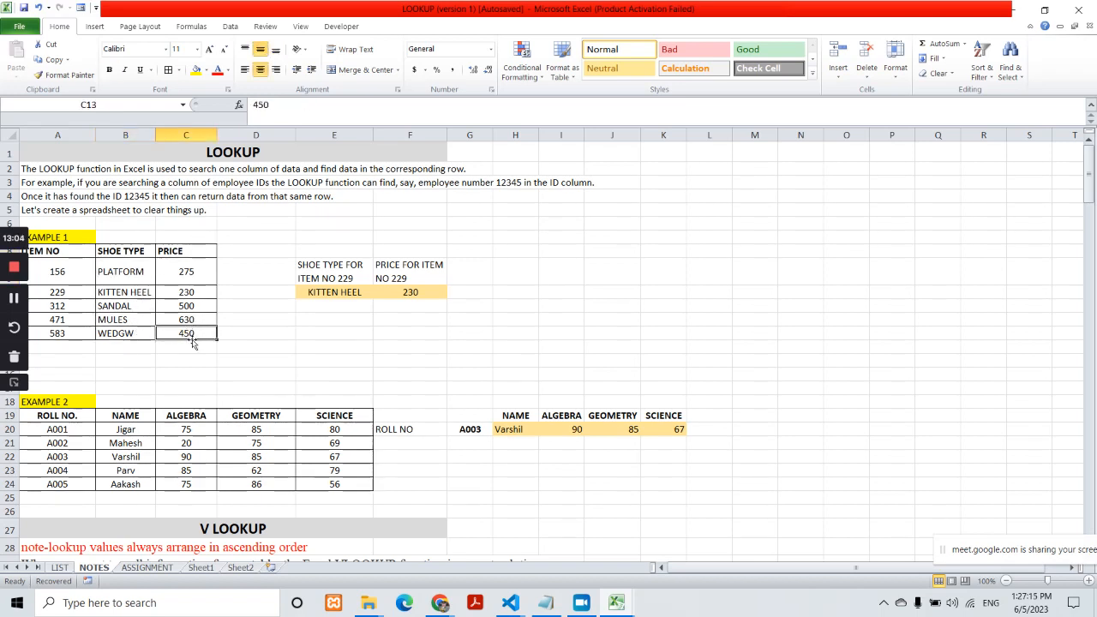
Inspect the LOOKUP formula in E10 that returns the shoe type for item 229.
{"action": "left_click", "coordinate": [356, 292]}
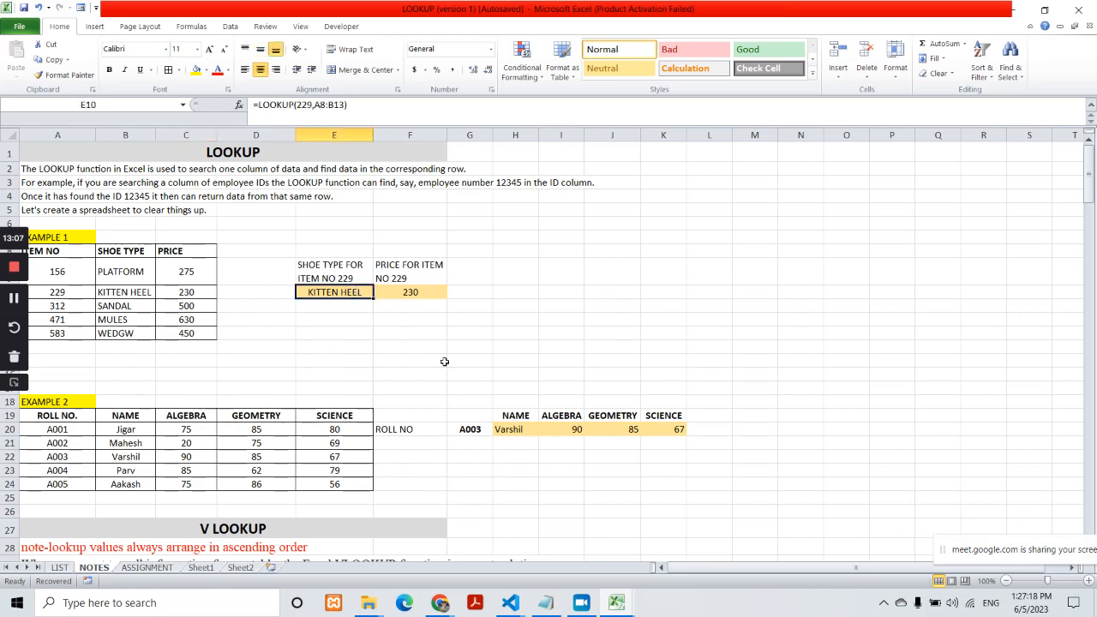
{"action": "key", "text": "F2"}
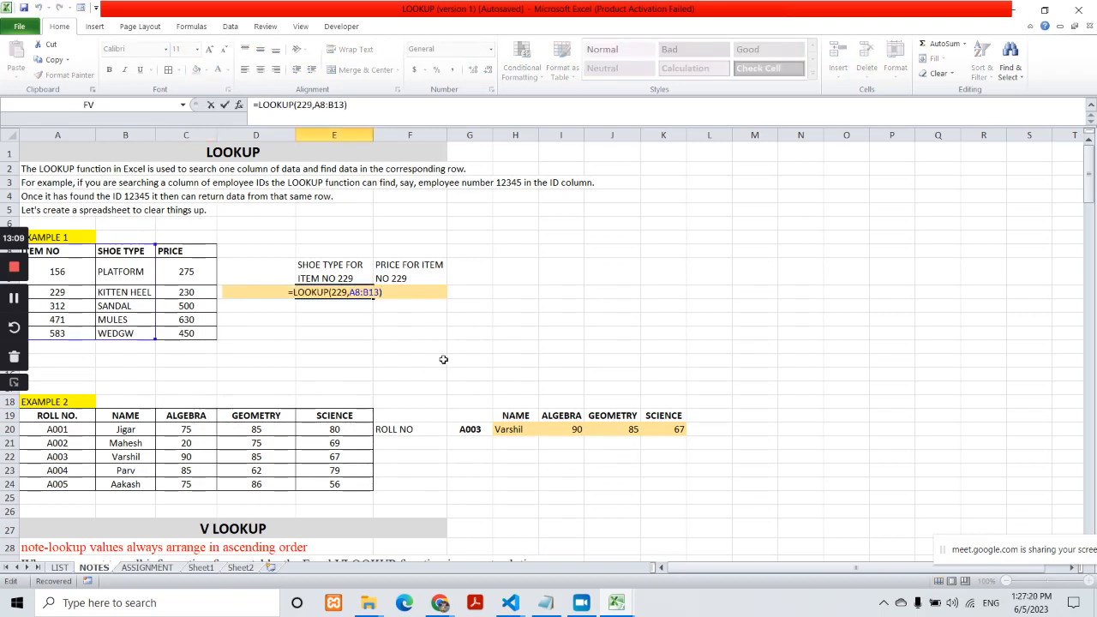
{"action": "key", "text": "Return"}
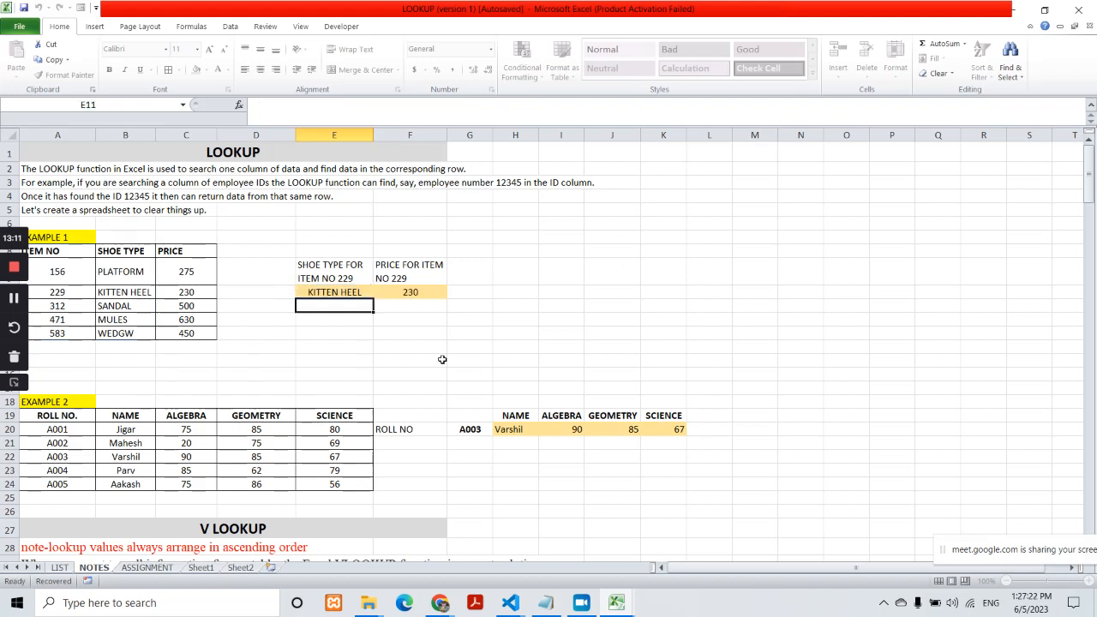
Copy the shoe type and price headings for item 229 from E9:F9 to I9:J9 and widen columns I and J.
{"action": "left_click_drag", "start_coordinate": [326, 264], "coordinate": [582, 277]}
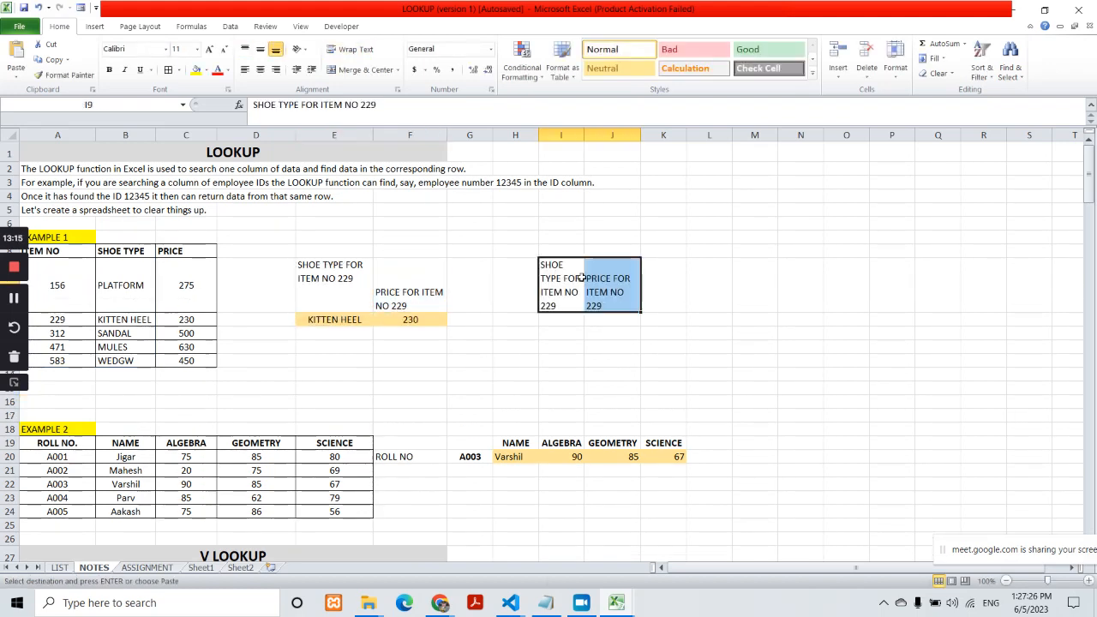
{"action": "left_click_drag", "start_coordinate": [583, 135], "coordinate": [674, 135]}
{"action": "key", "text": "Down"}
{"action": "key", "text": "Down"}
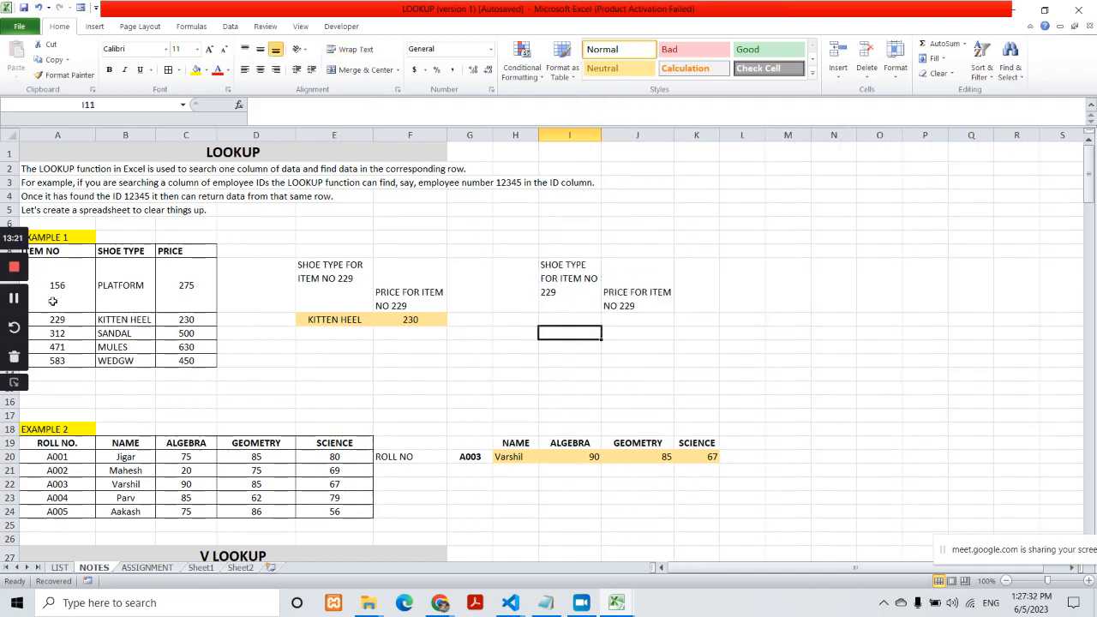
{"action": "left_click_drag", "start_coordinate": [601, 134], "coordinate": [618, 136]}
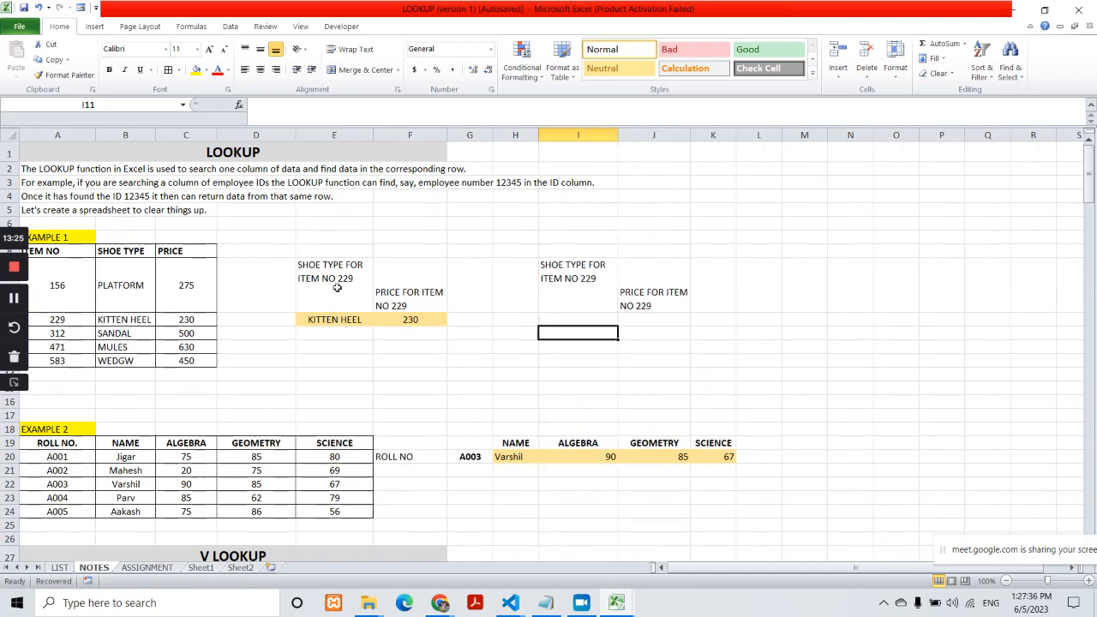
Center the heading SHOE TYPE FOR ITEM NO 229 horizontally in I9.
{"action": "left_click", "coordinate": [567, 289]}
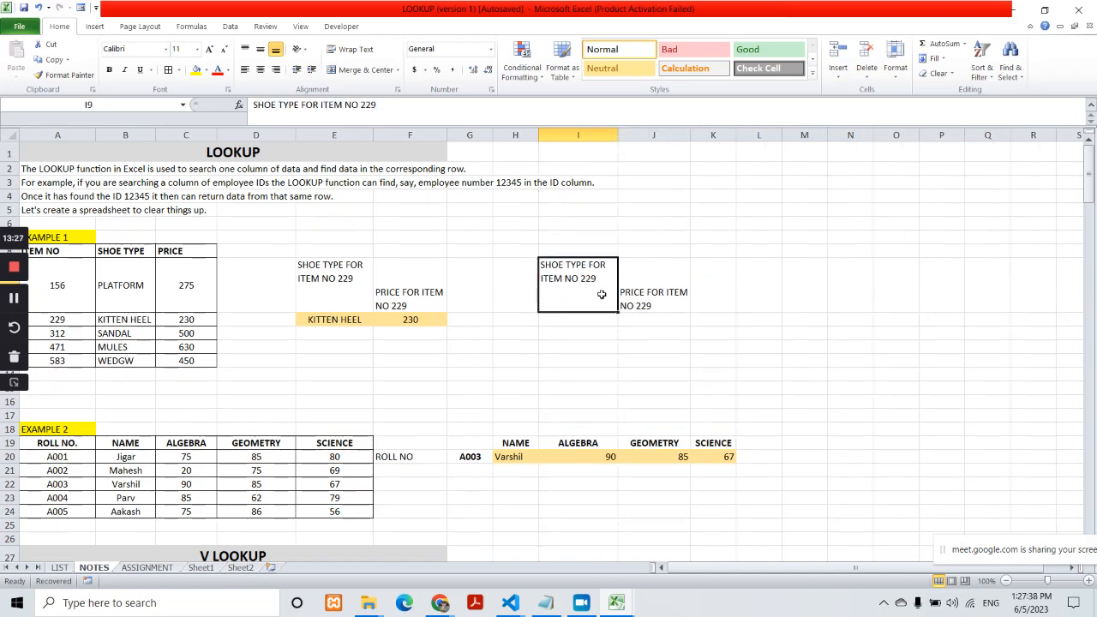
{"action": "left_click", "coordinate": [260, 72]}
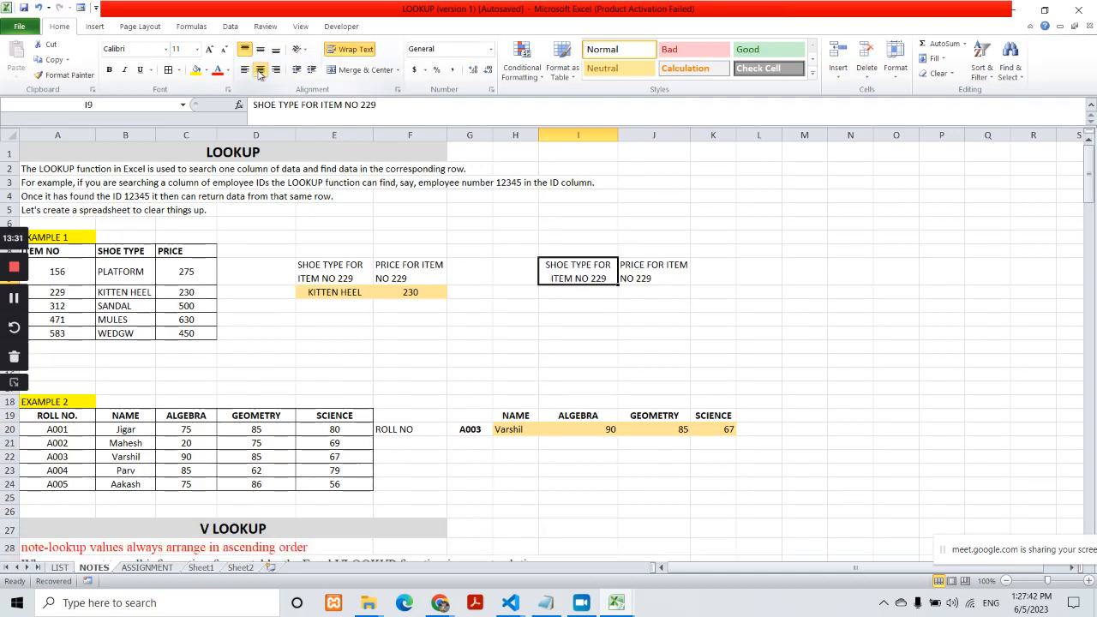
Enter the heading Item No in H9 beside the copied shoe type heading.
{"action": "left_click", "coordinate": [638, 305]}
{"action": "left_click", "coordinate": [578, 293]}
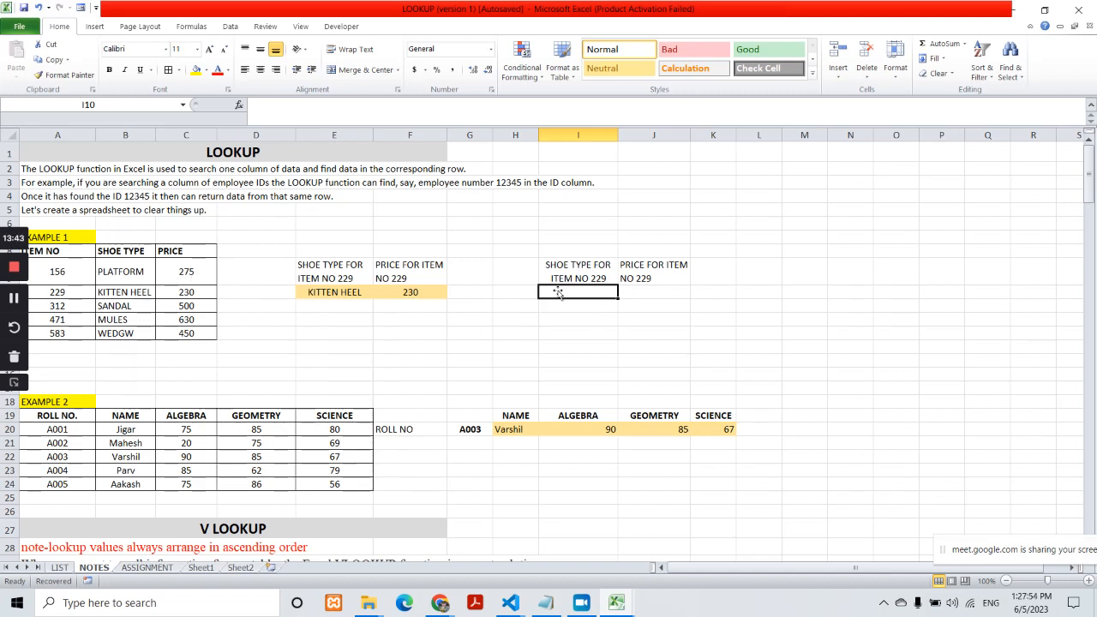
{"action": "left_click", "coordinate": [514, 272]}
{"action": "type", "text": "I"}
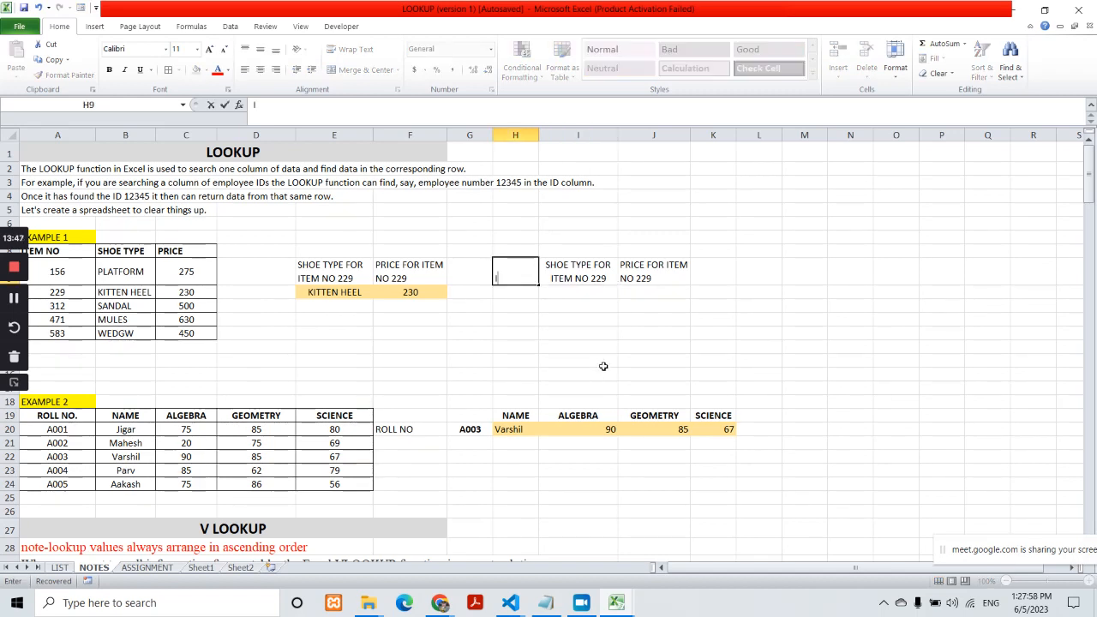
{"action": "type", "text": "tem No"}
{"action": "key", "text": "Return"}
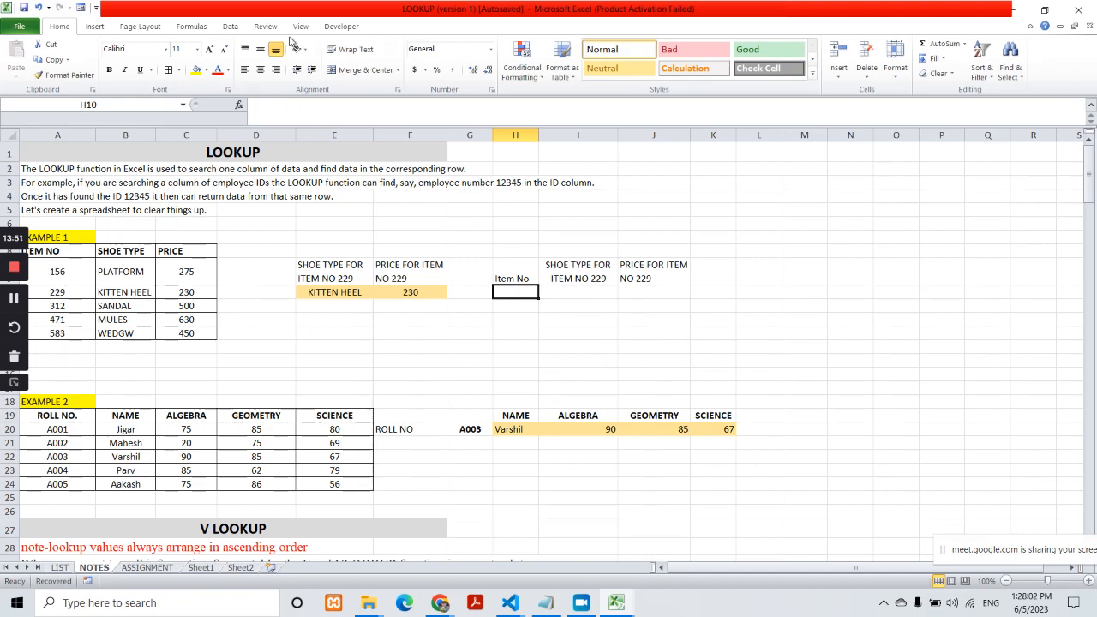
Add a list validation to H10 with source =$A$9:$A$13 and choose item 229 from its dropdown.
{"action": "left_click", "coordinate": [230, 27]}
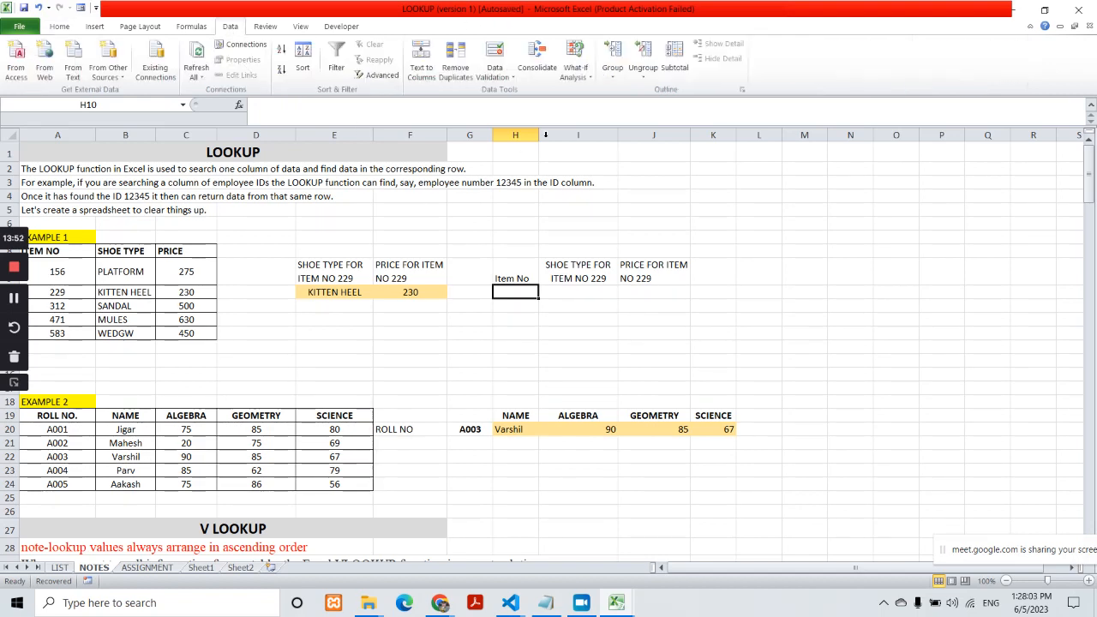
{"action": "left_click", "coordinate": [497, 56]}
{"action": "left_click", "coordinate": [691, 181]}
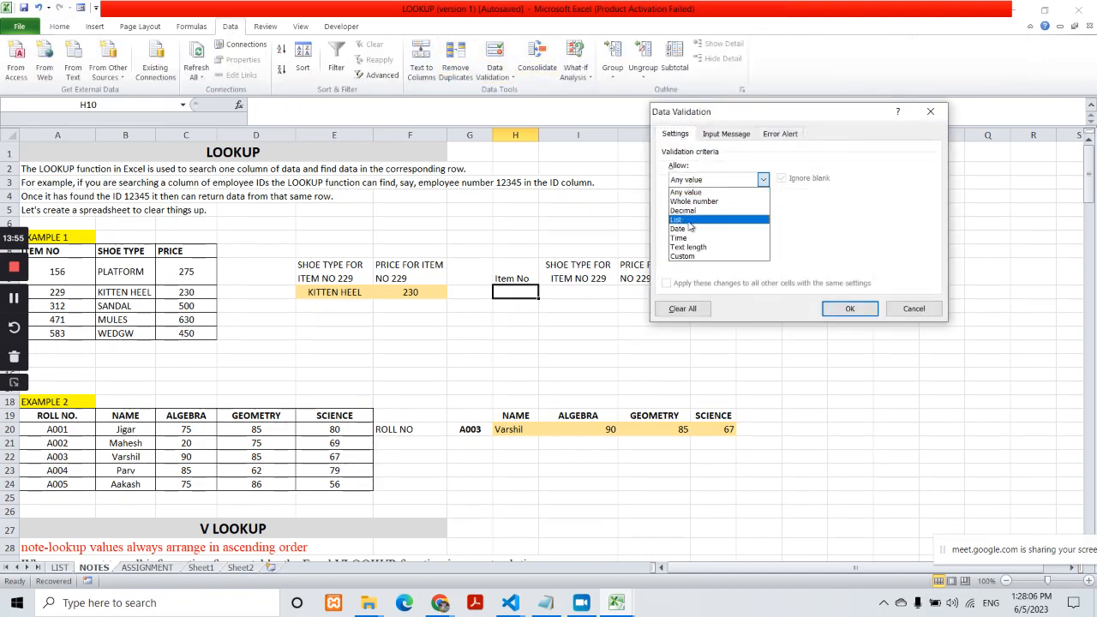
{"action": "left_click", "coordinate": [686, 227]}
{"action": "left_click", "coordinate": [685, 240]}
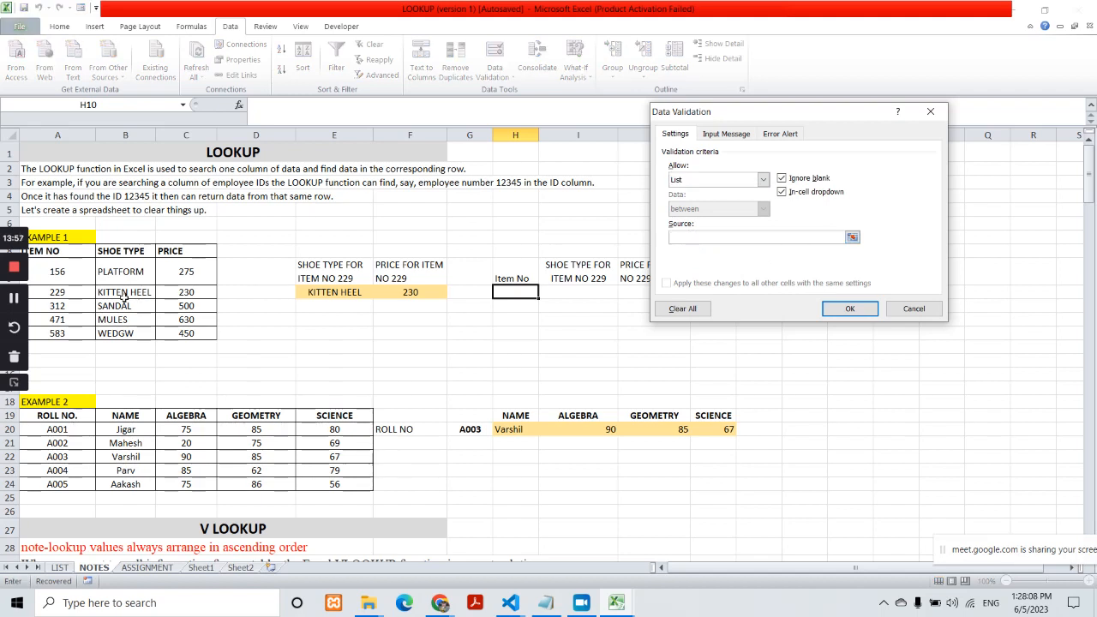
{"action": "left_click_drag", "start_coordinate": [60, 272], "coordinate": [69, 334]}
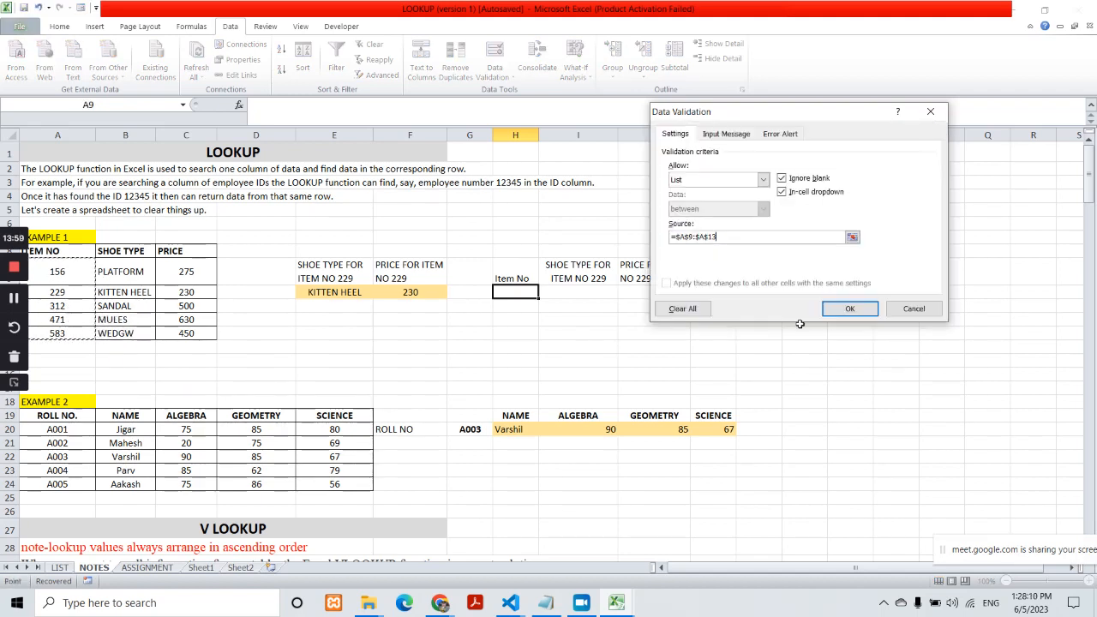
{"action": "left_click", "coordinate": [845, 308]}
{"action": "left_click", "coordinate": [542, 292]}
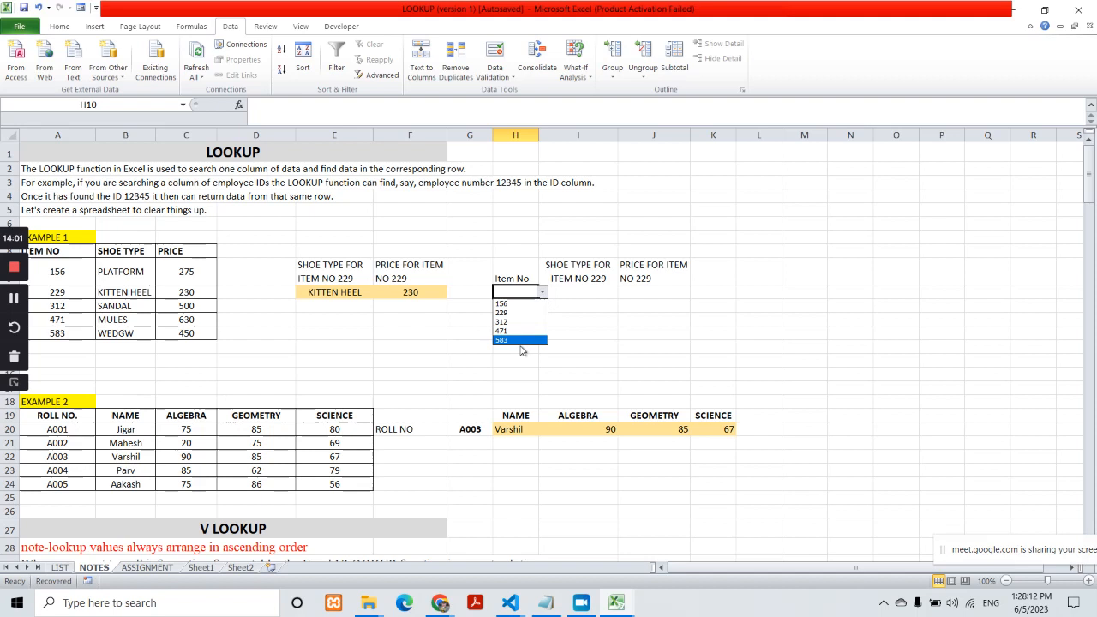
{"action": "left_click", "coordinate": [518, 314]}
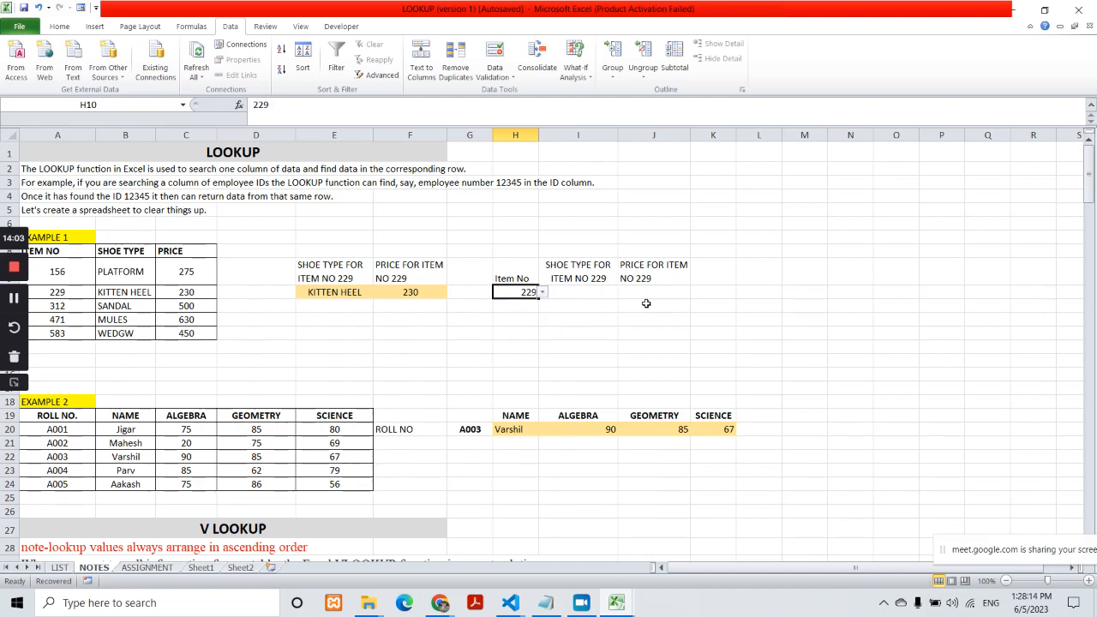
Enter =LOOKUP(H10,A8:B13) in I10 to return the shoe type for the chosen item number.
{"action": "left_click", "coordinate": [576, 291]}
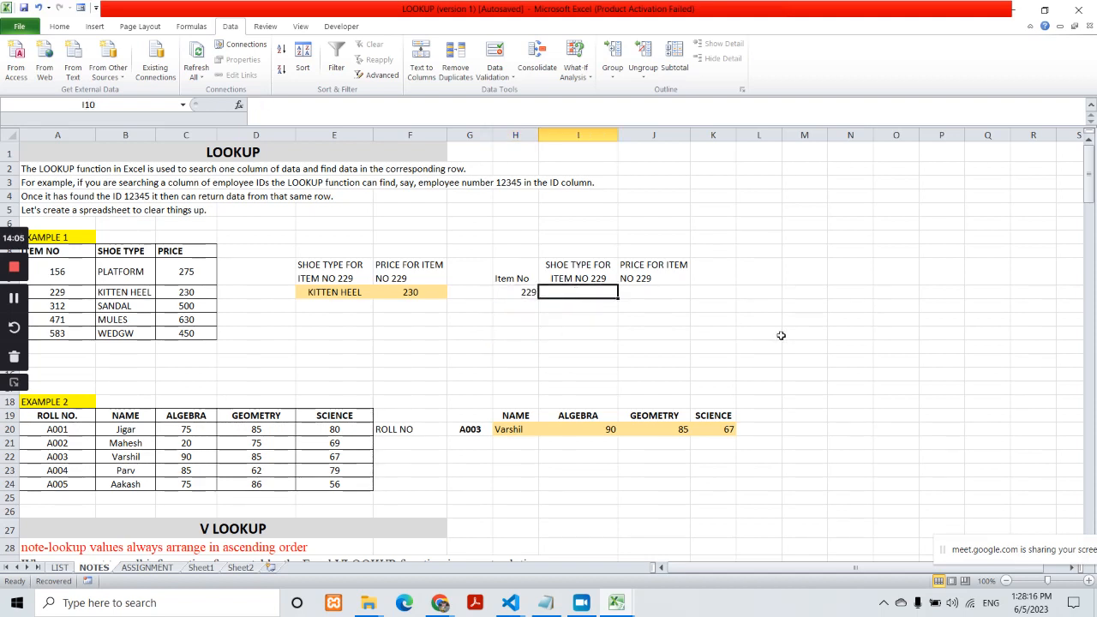
{"action": "type", "text": "=LOOKUP("}
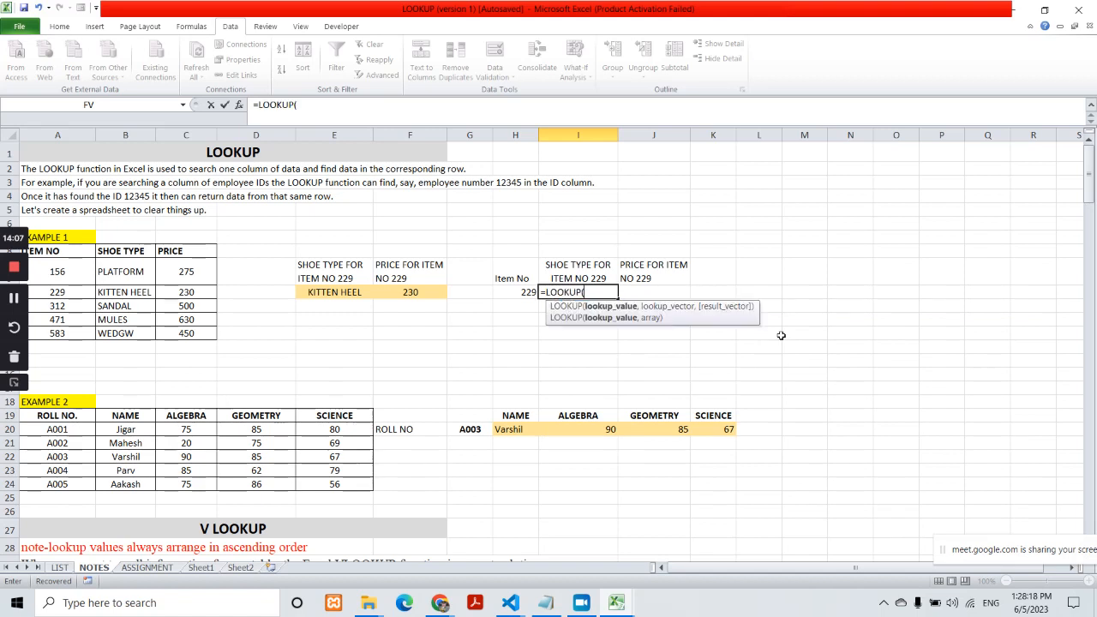
{"action": "key", "text": "Left"}
{"action": "type", "text": ","}
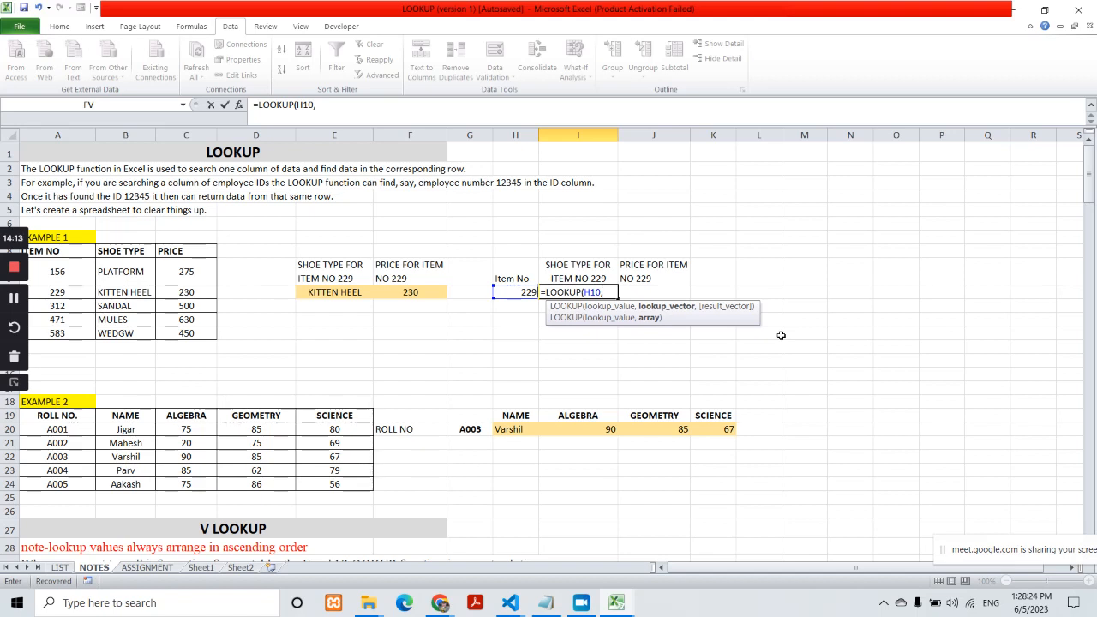
{"action": "left_click_drag", "start_coordinate": [60, 252], "coordinate": [127, 335]}
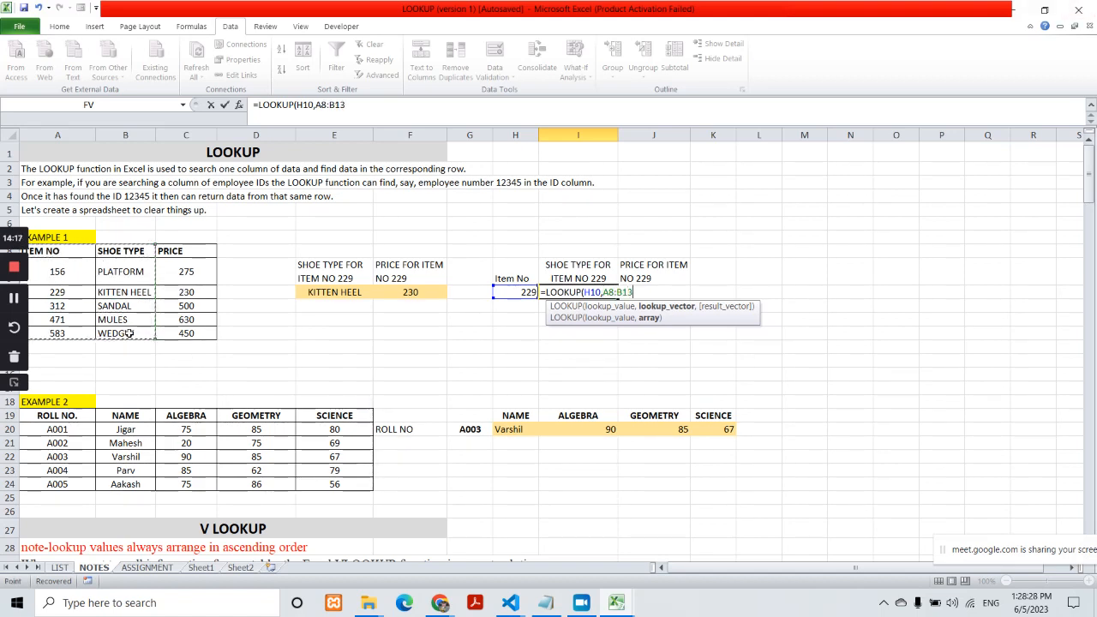
{"action": "type", "text": ")"}
{"action": "key", "text": "Return"}
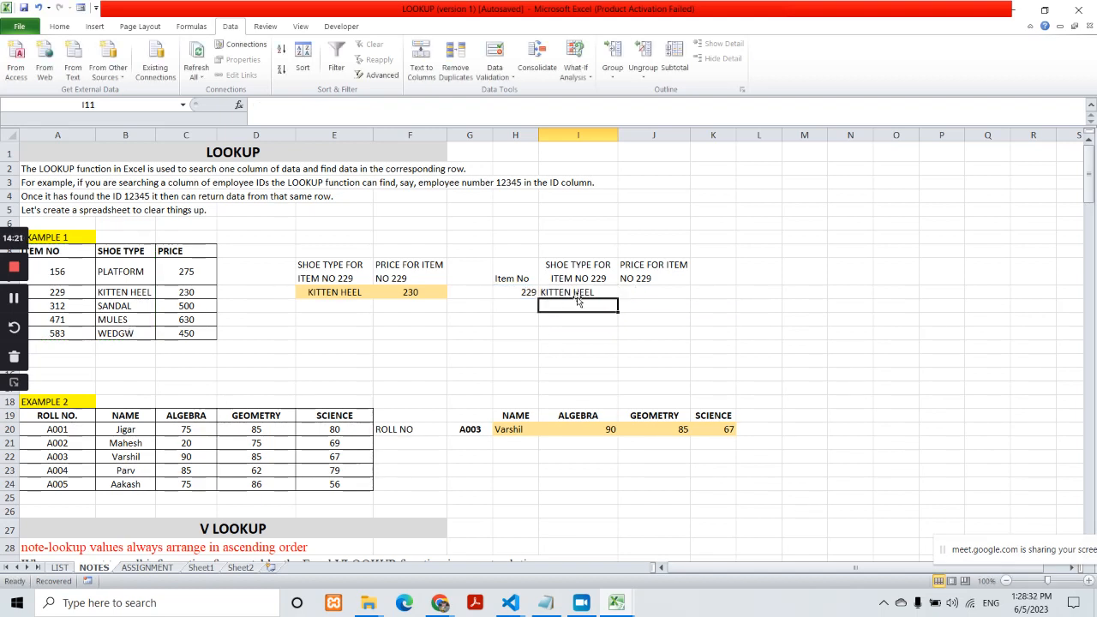
Test the shoe type lookup against the Example 1 table by choosing items 312 and 583 in H10.
{"action": "left_click", "coordinate": [67, 290]}
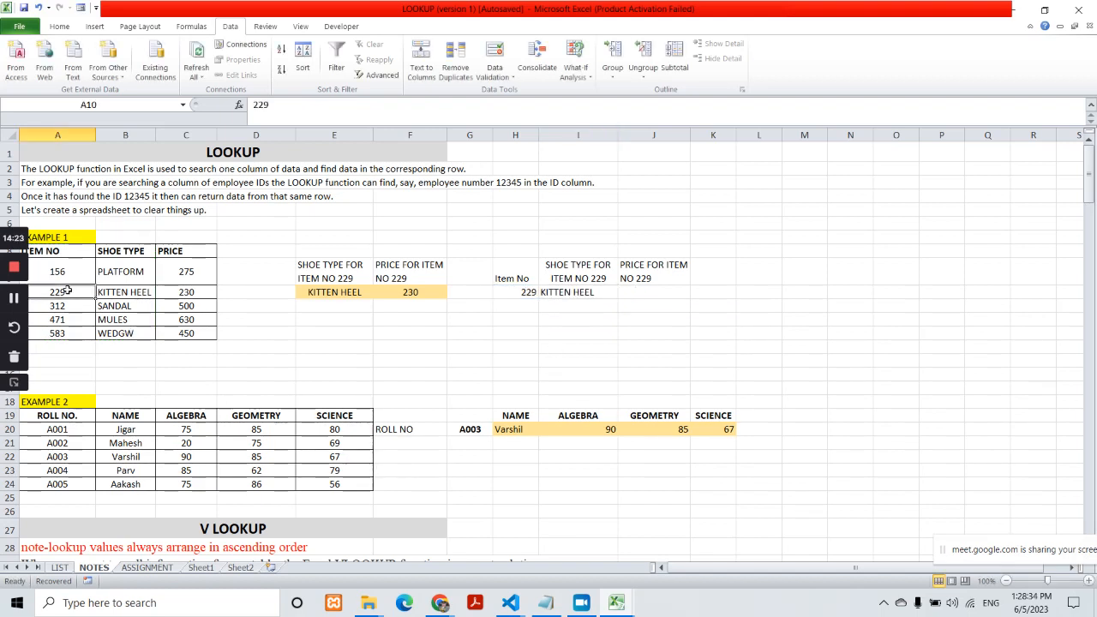
{"action": "left_click", "coordinate": [115, 295]}
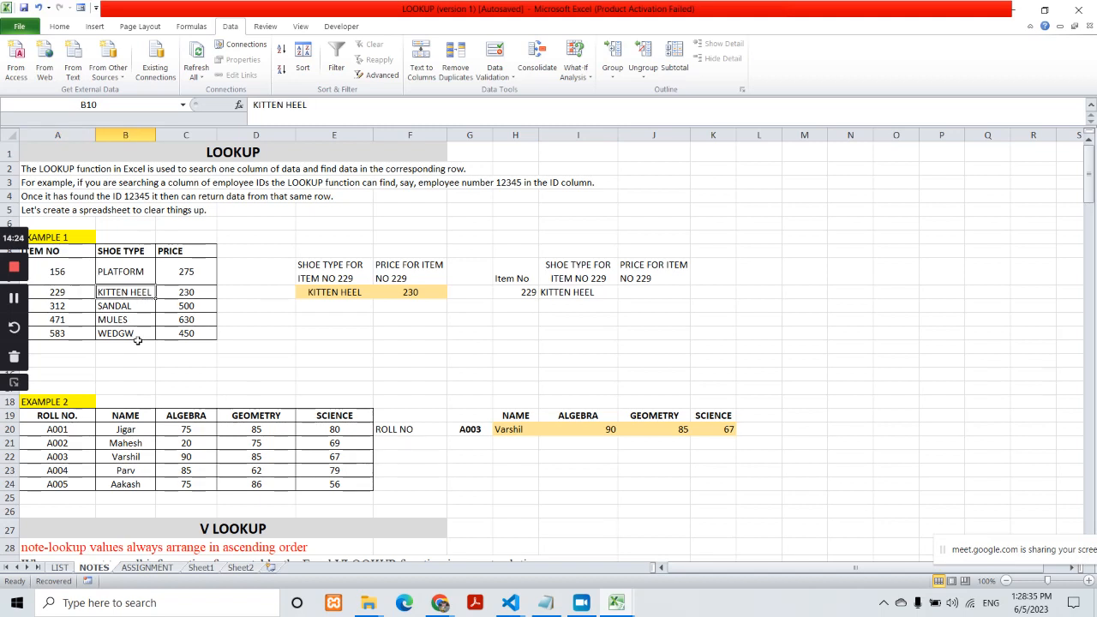
{"action": "left_click", "coordinate": [521, 292]}
{"action": "left_click", "coordinate": [541, 292]}
{"action": "left_click", "coordinate": [538, 324]}
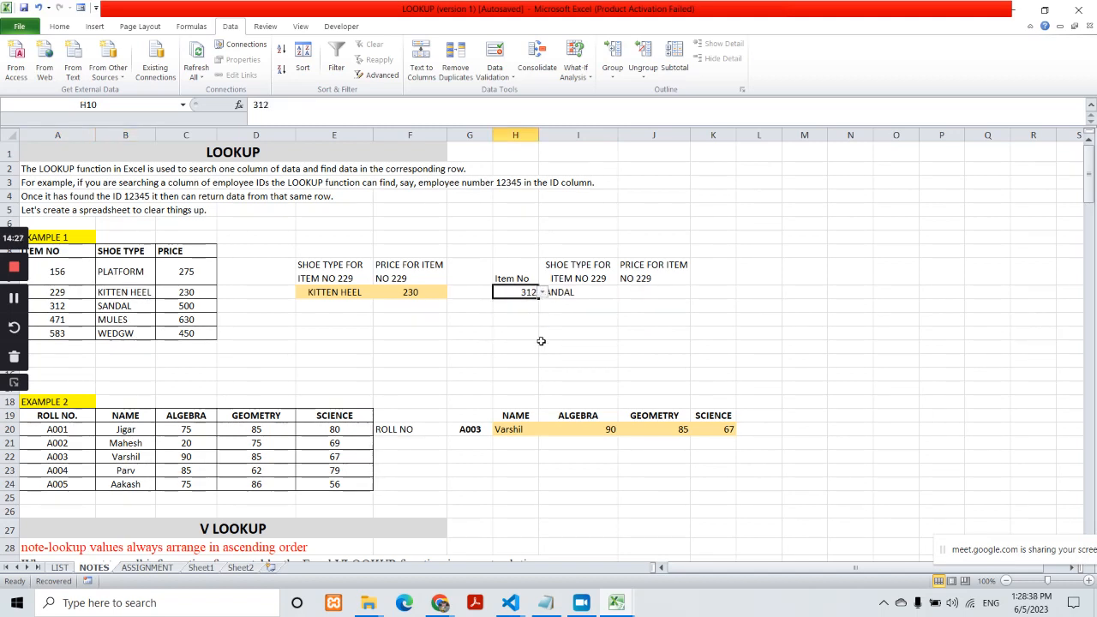
{"action": "left_click", "coordinate": [606, 280]}
{"action": "left_click", "coordinate": [607, 292]}
{"action": "left_click", "coordinate": [521, 293]}
{"action": "left_click", "coordinate": [541, 292]}
{"action": "left_click", "coordinate": [530, 340]}
{"action": "left_click", "coordinate": [587, 295]}
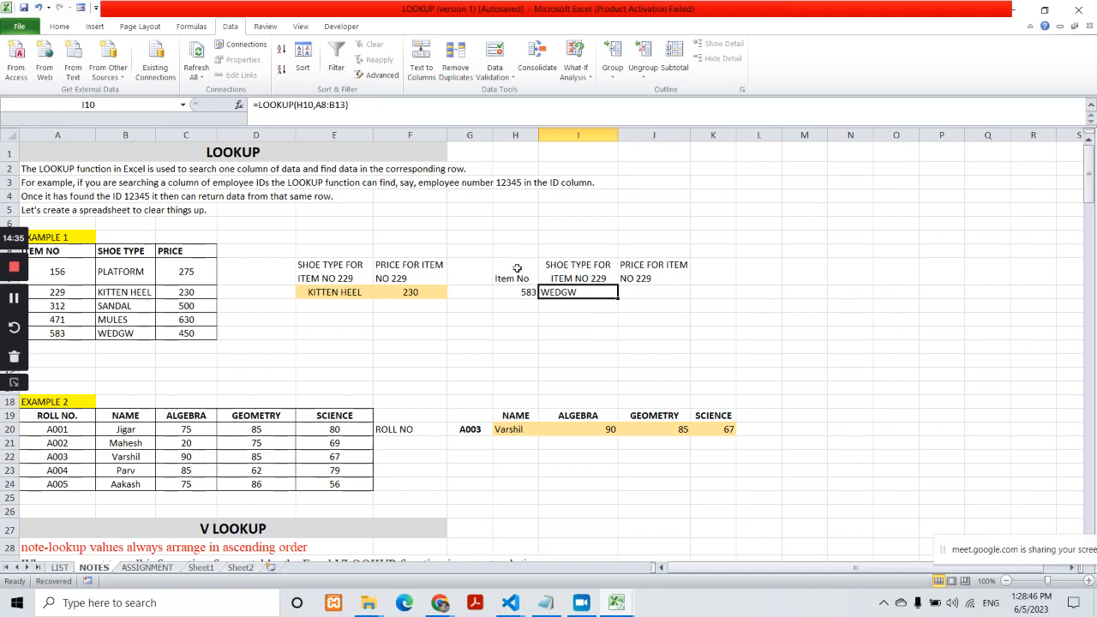
Enter =LOOKUP(H10,A8:C13) in J10 to return the price for the chosen item number.
{"action": "left_click", "coordinate": [658, 291]}
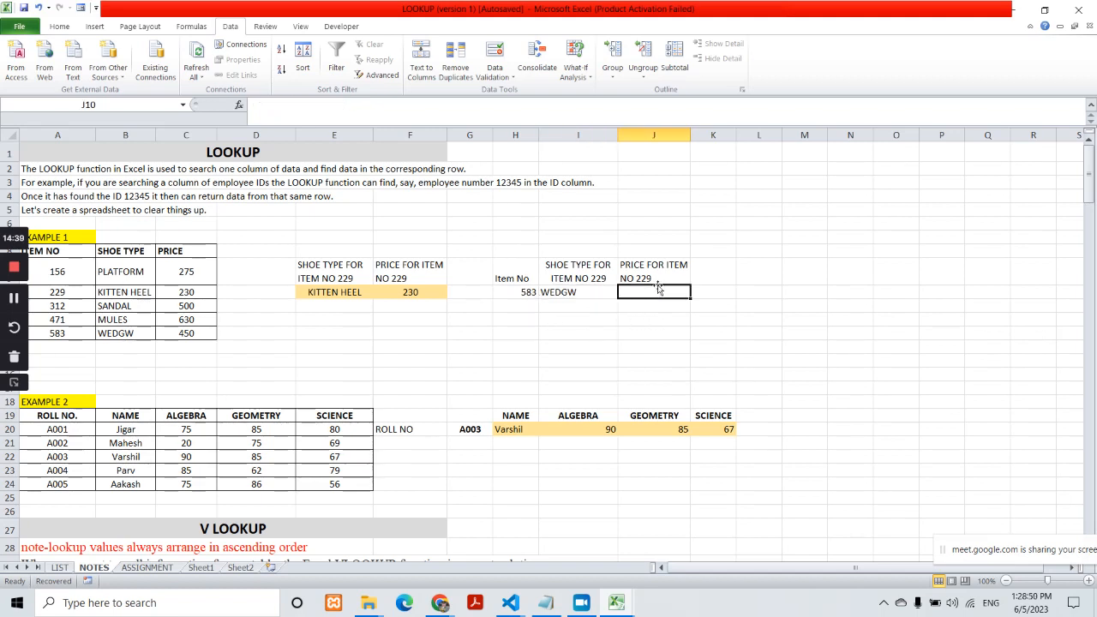
{"action": "type", "text": "=LOOKUP("}
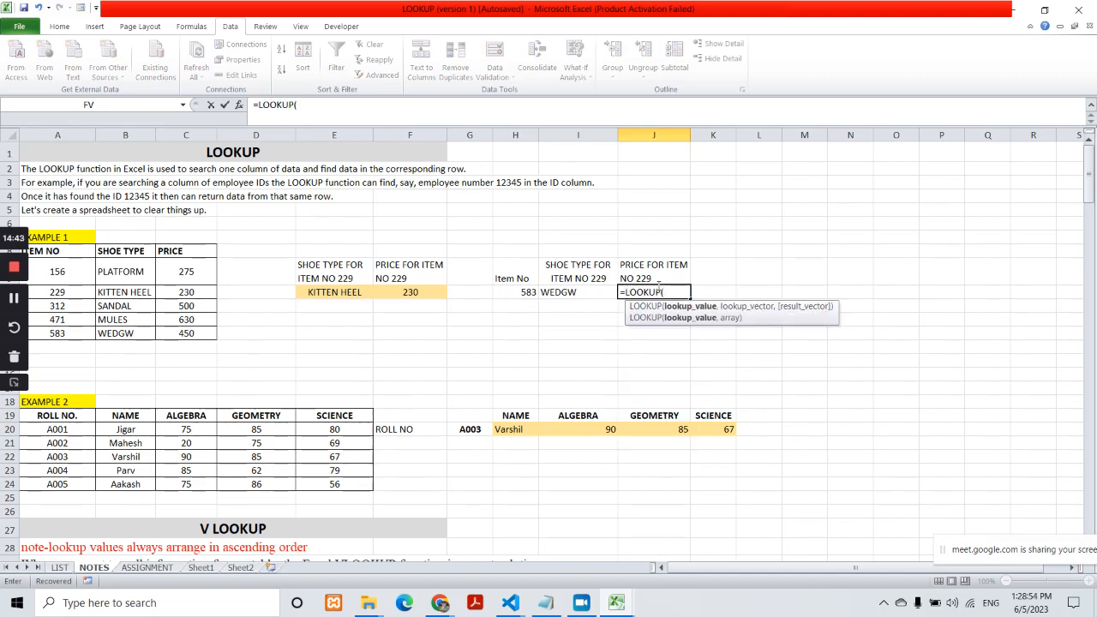
{"action": "left_click", "coordinate": [515, 292]}
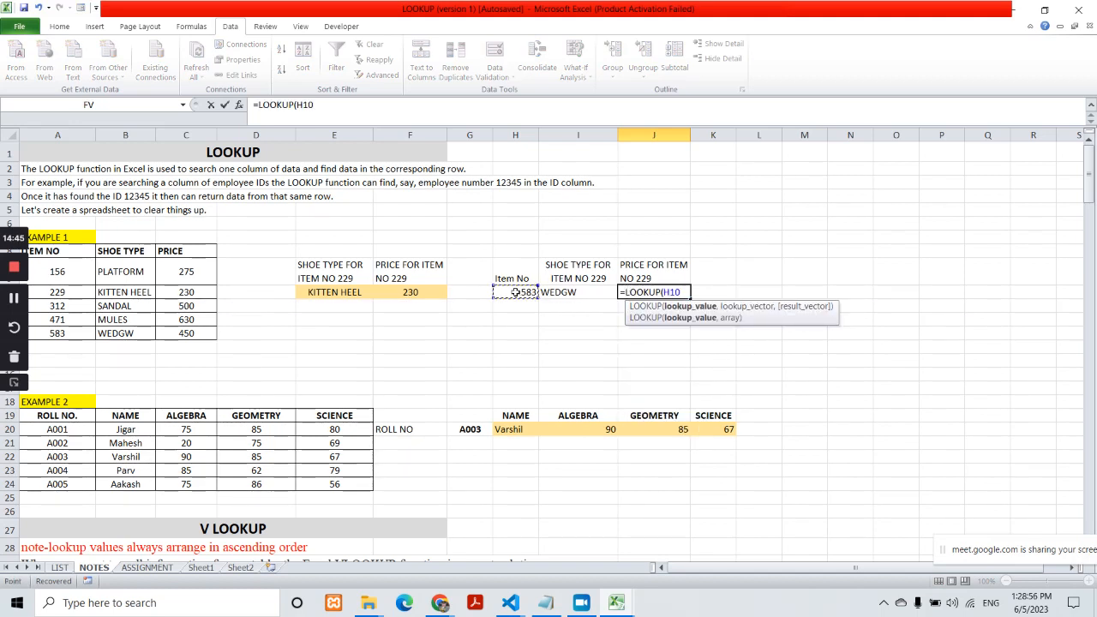
{"action": "type", "text": ","}
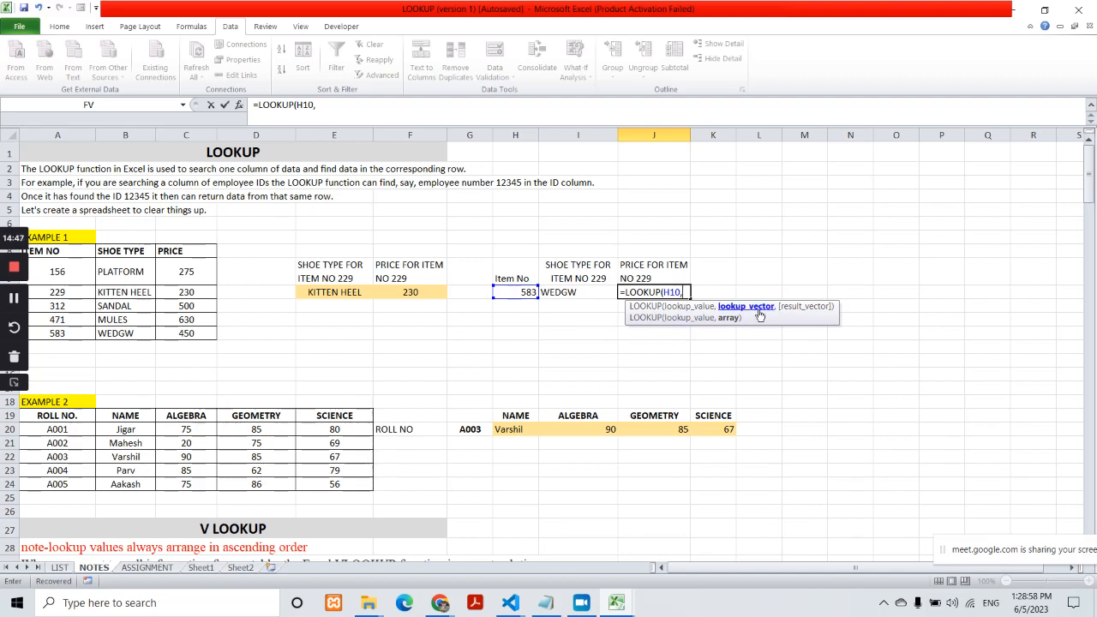
{"action": "left_click_drag", "start_coordinate": [56, 257], "coordinate": [192, 332]}
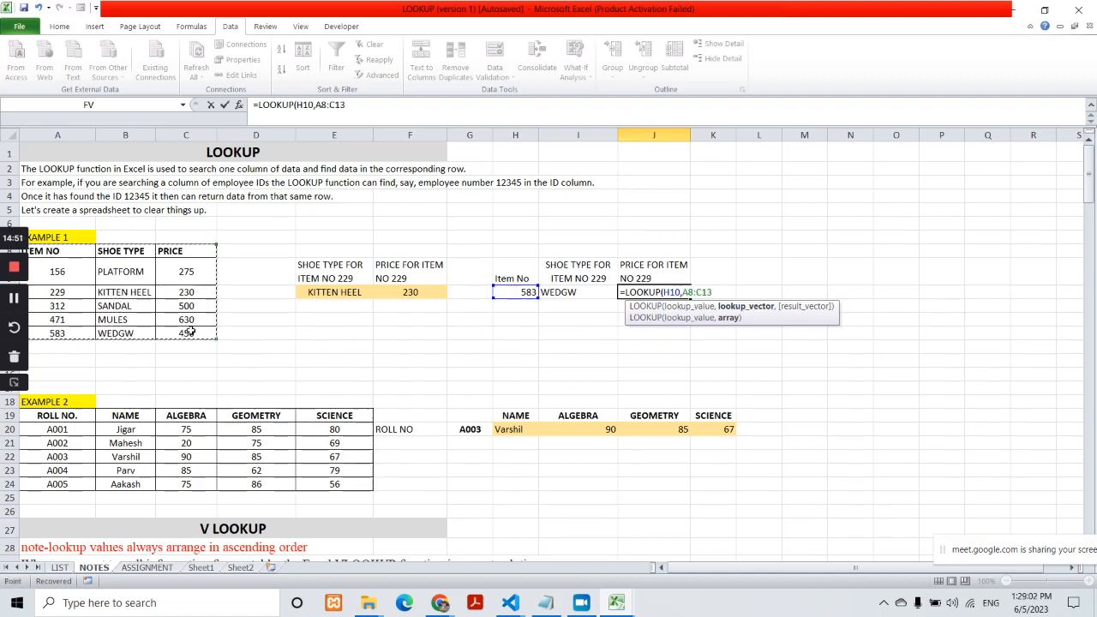
{"action": "type", "text": ")"}
{"action": "key", "text": "Return"}
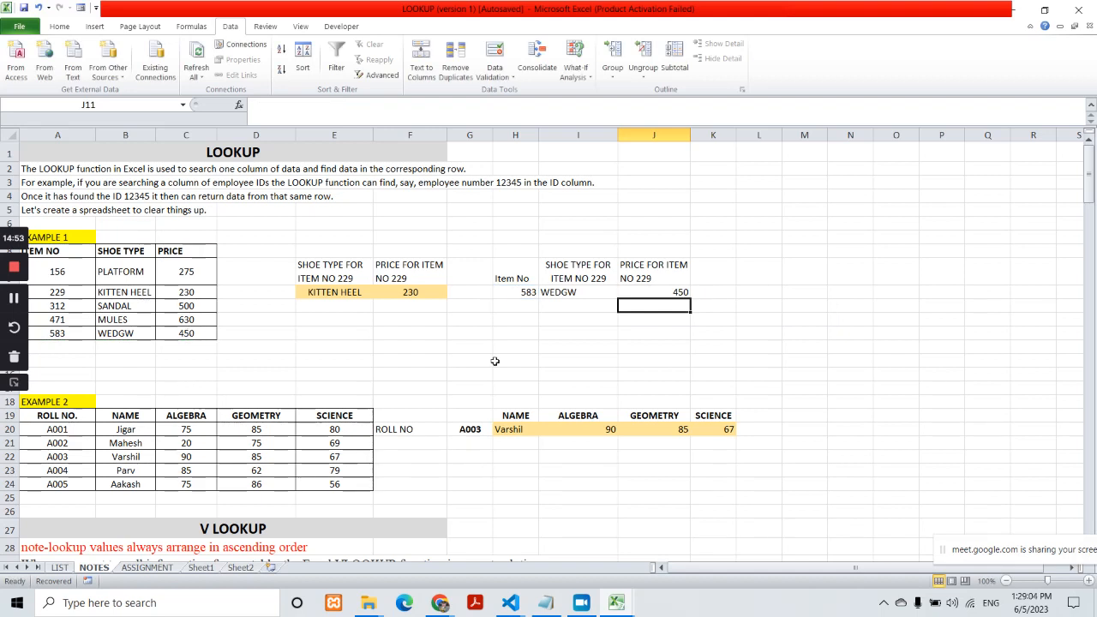
Choose item 156 in H10 and check the shoe type and price lookups in I10 and J10.
{"action": "left_click", "coordinate": [515, 292]}
{"action": "left_click", "coordinate": [541, 292]}
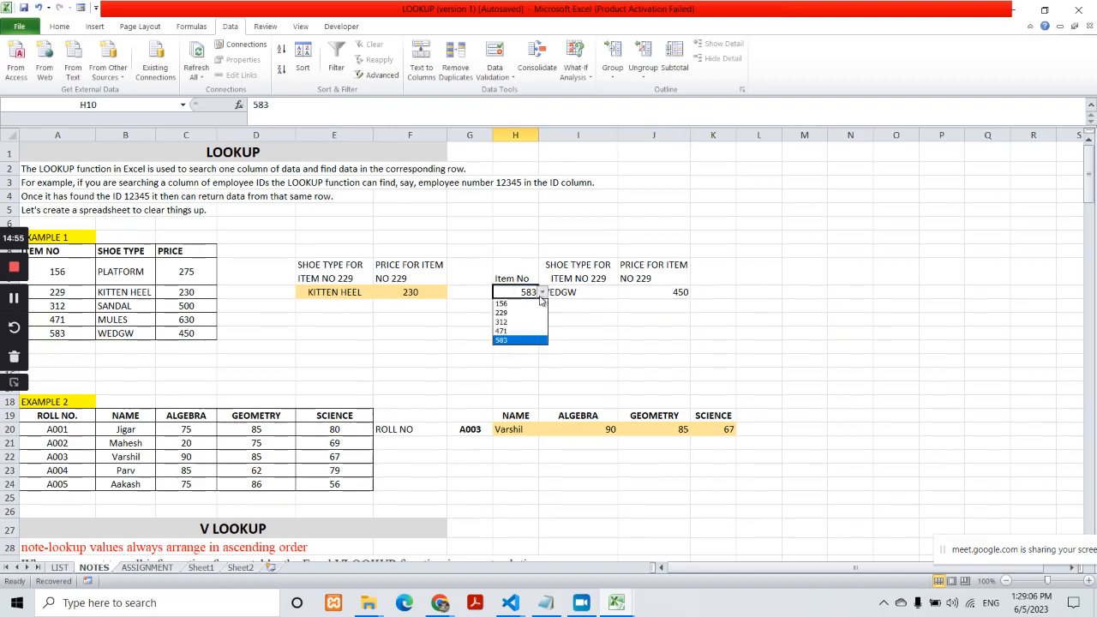
{"action": "left_click", "coordinate": [514, 306]}
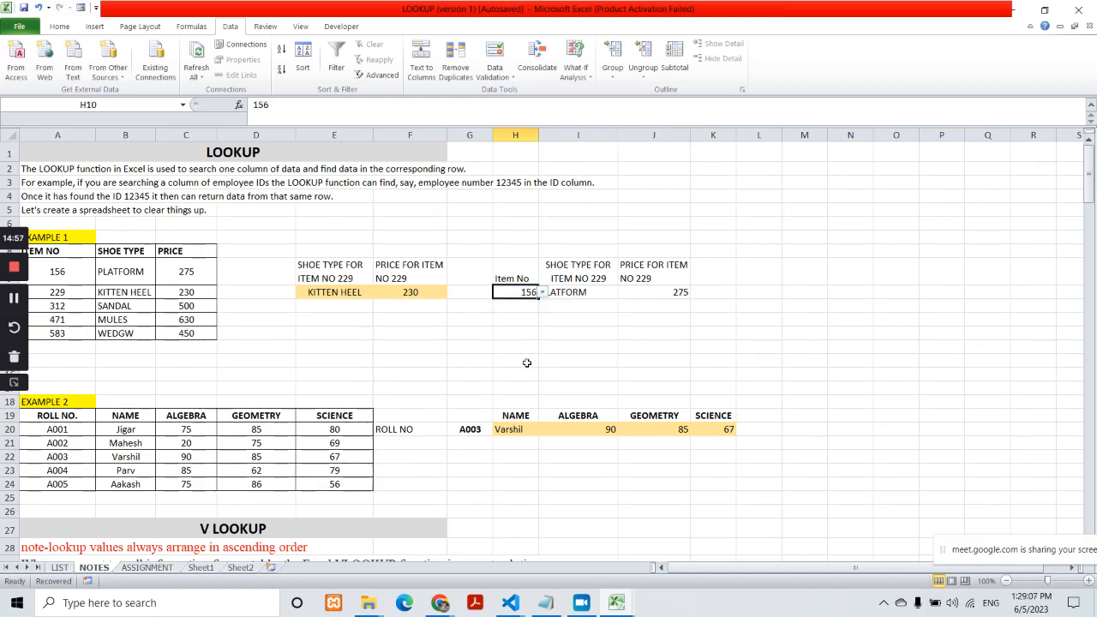
{"action": "left_click", "coordinate": [602, 294]}
{"action": "left_click", "coordinate": [664, 293]}
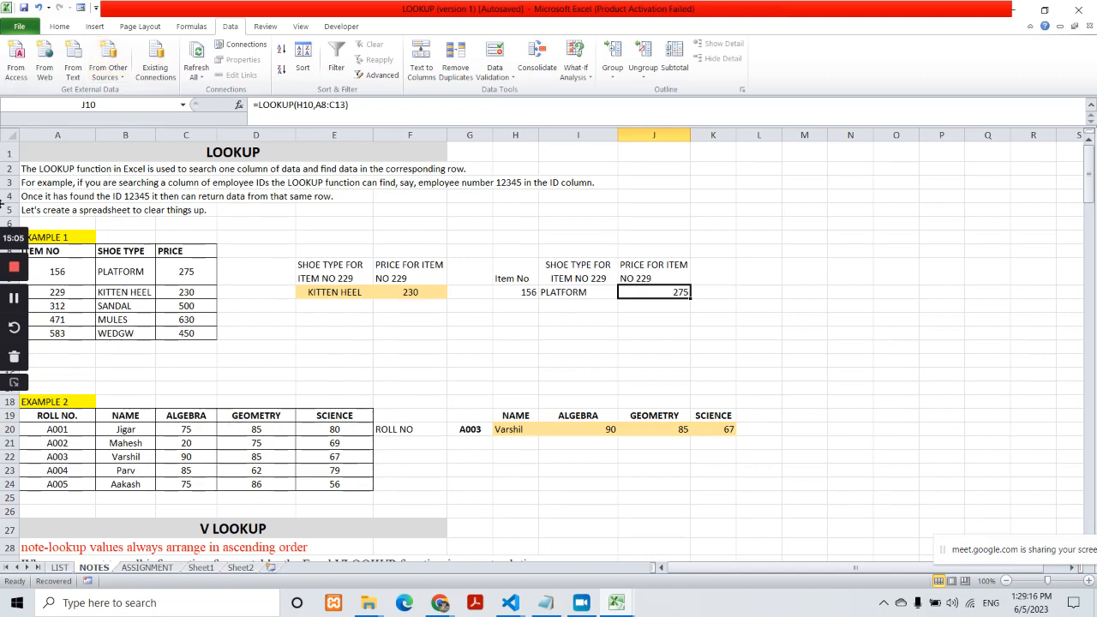
Examine the ID, Brand and Product columns of the reference table in Example 1 of the V LOOKUP section.
{"action": "scroll", "coordinate": [482, 426], "scroll_direction": "down", "scroll_amount": 4}
{"action": "scroll", "coordinate": [585, 398], "scroll_direction": "down", "scroll_amount": 2}
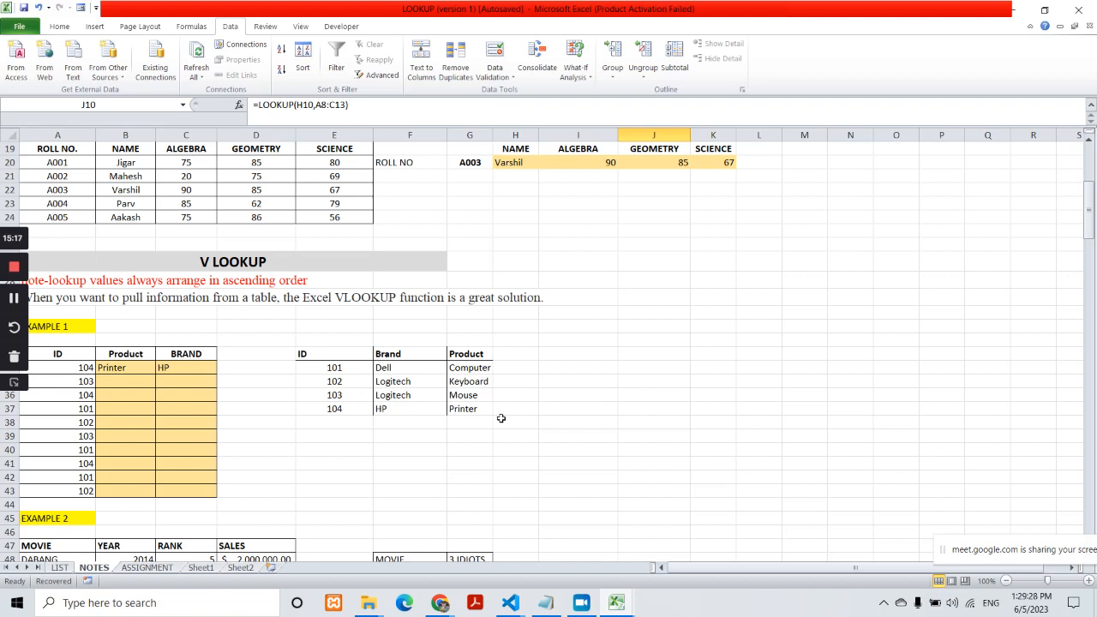
{"action": "left_click", "coordinate": [330, 354]}
{"action": "left_click_drag", "start_coordinate": [330, 353], "coordinate": [476, 410]}
{"action": "left_click", "coordinate": [331, 354]}
{"action": "left_click", "coordinate": [354, 378]}
{"action": "left_click_drag", "start_coordinate": [354, 372], "coordinate": [350, 413]}
{"action": "left_click", "coordinate": [402, 356]}
{"action": "left_click_drag", "start_coordinate": [410, 369], "coordinate": [416, 415]}
{"action": "left_click", "coordinate": [432, 395]}
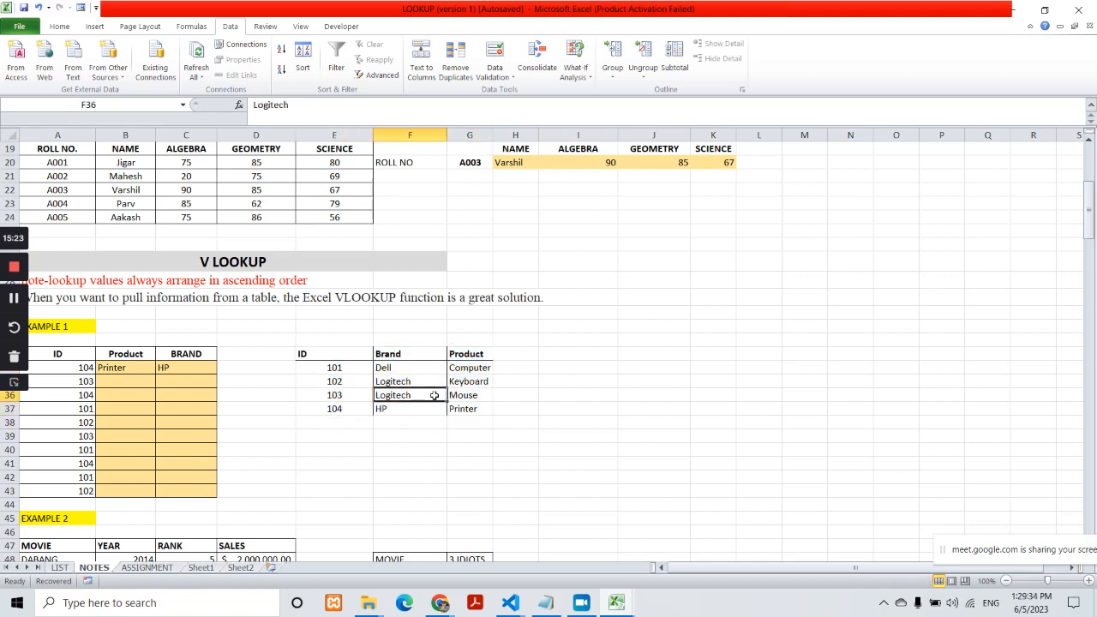
{"action": "left_click", "coordinate": [480, 358]}
{"action": "left_click_drag", "start_coordinate": [478, 367], "coordinate": [475, 411]}
Examine the ID list with its blank Product cells and inspect the VLOOKUP formula in B34.
{"action": "left_click", "coordinate": [126, 384]}
{"action": "left_click", "coordinate": [65, 385]}
{"action": "left_click", "coordinate": [74, 419]}
{"action": "left_click", "coordinate": [132, 380]}
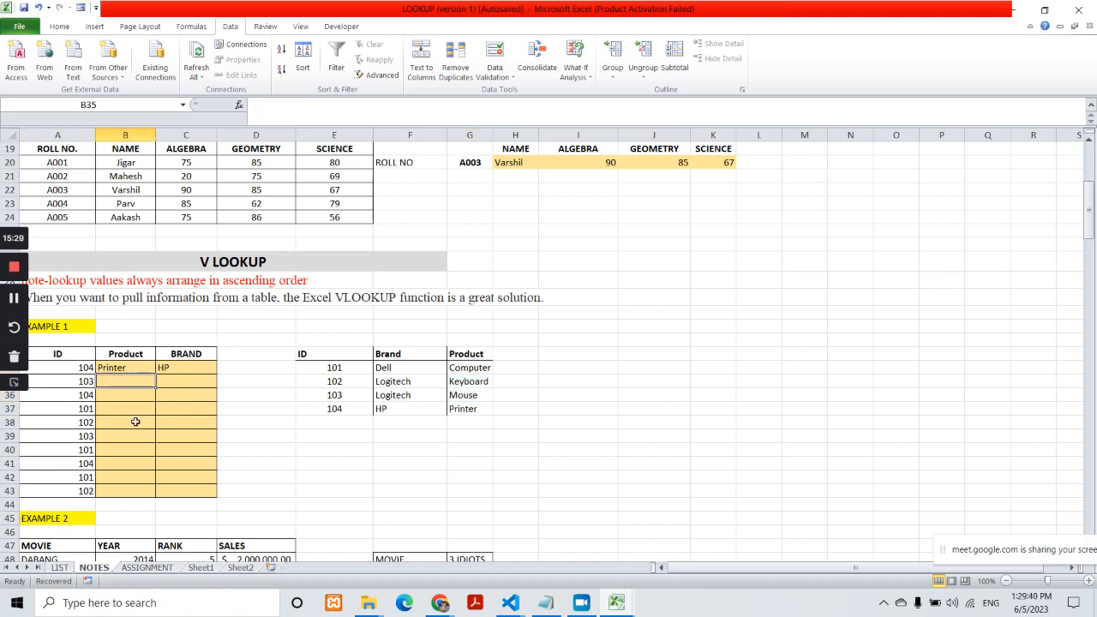
{"action": "left_click", "coordinate": [139, 370]}
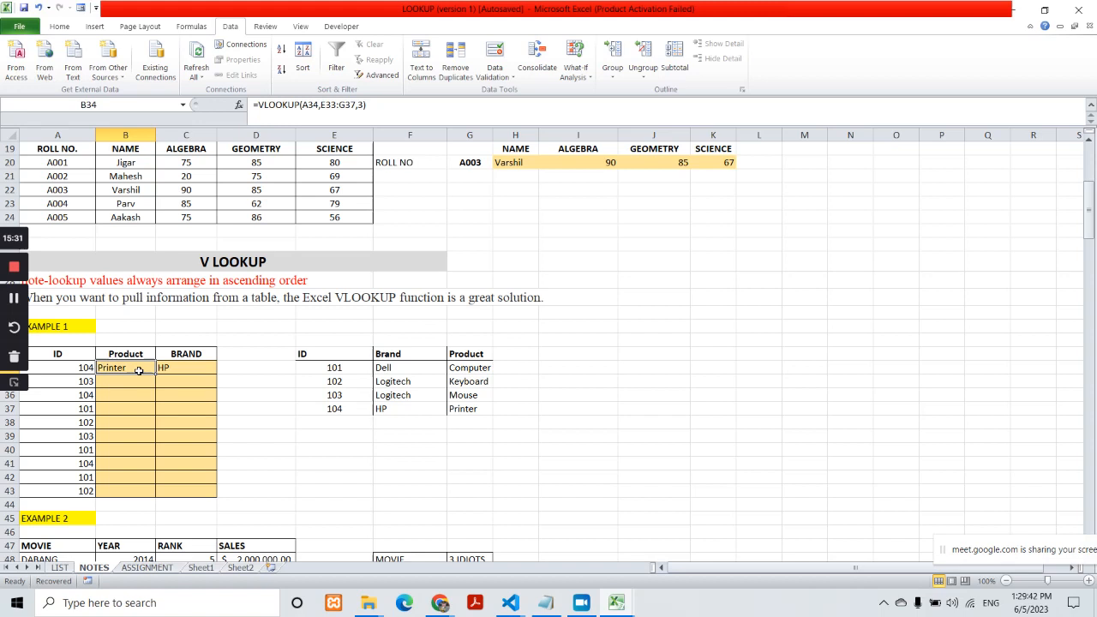
{"action": "key", "text": "F2"}
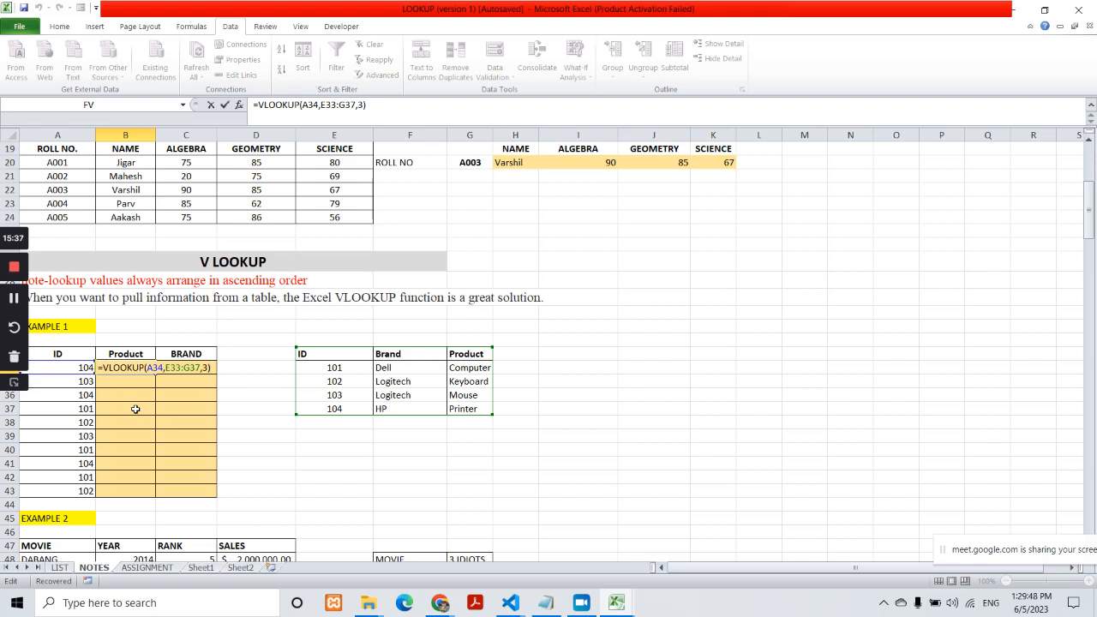
{"action": "key", "text": "Return"}
Enter =VLOOKUP(A35,E33:G37,3,0) in B35 to return the exact-match product for the second ID in Example 1.
{"action": "type", "text": "="}
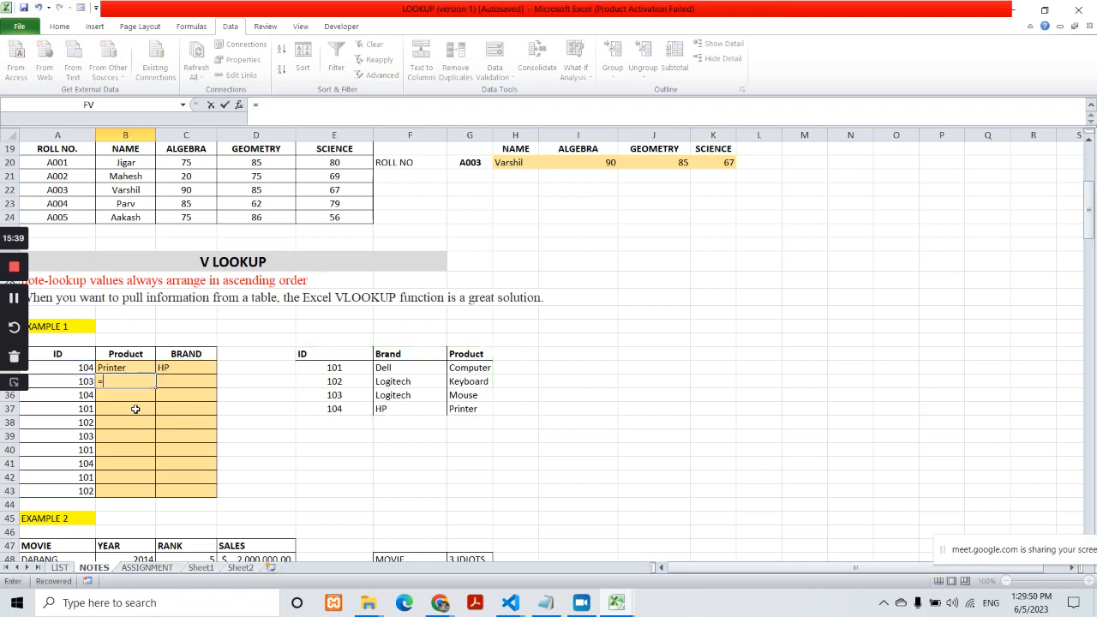
{"action": "type", "text": "vlook"}
{"action": "key", "text": "Tab"}
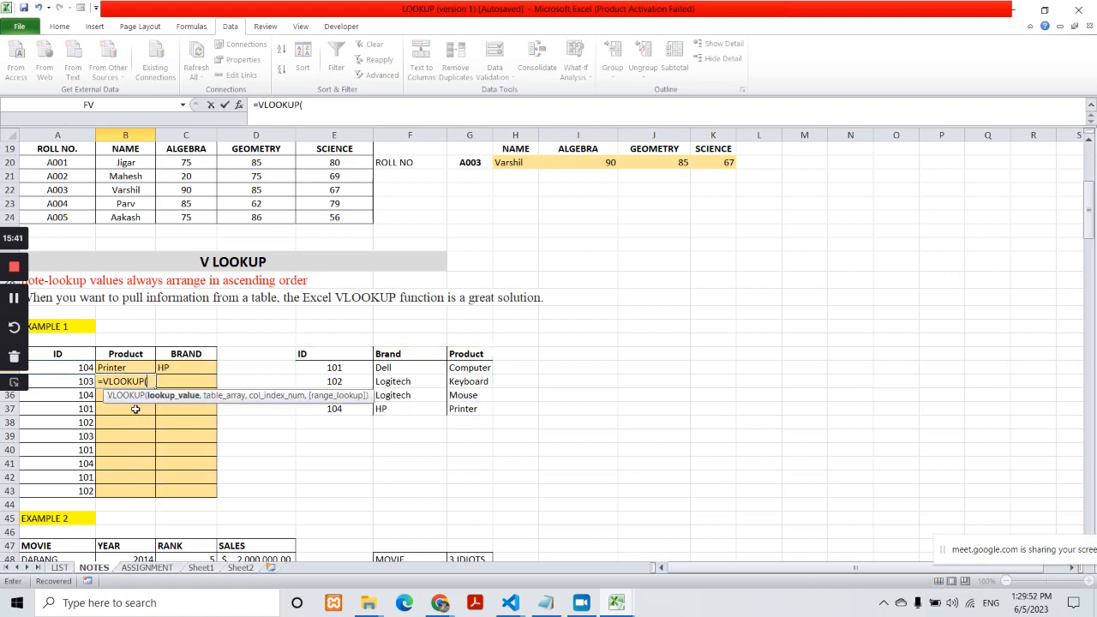
{"action": "key", "text": "Left"}
{"action": "type", "text": ","}
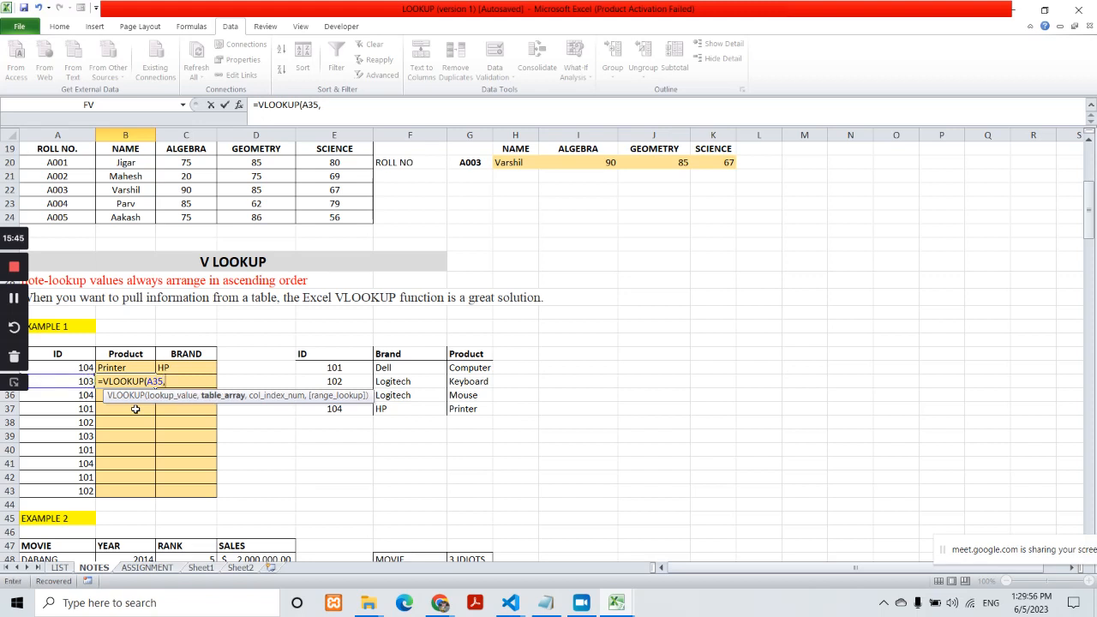
{"action": "left_click_drag", "start_coordinate": [331, 352], "coordinate": [459, 401]}
{"action": "type", "text": ",3"}
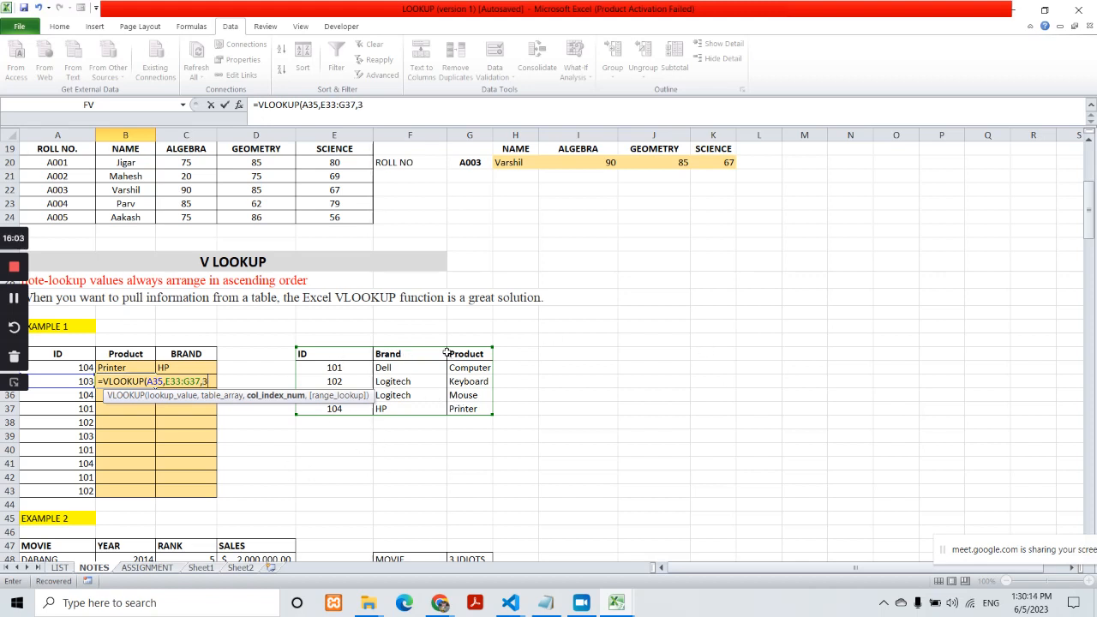
{"action": "type", "text": ","}
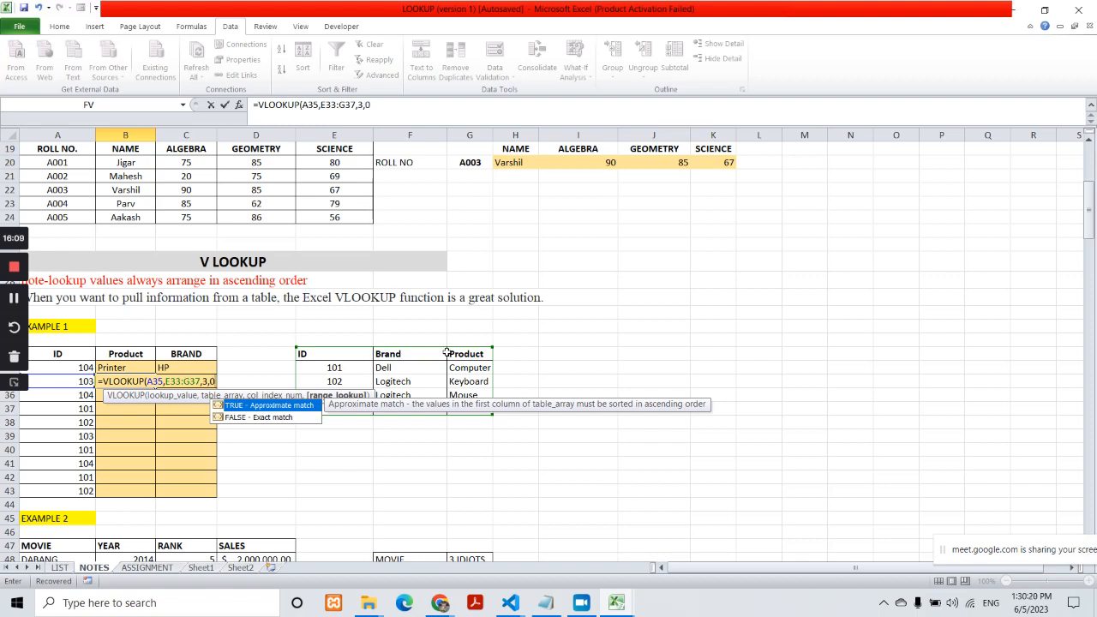
{"action": "type", "text": "0"}
{"action": "key", "text": "Return"}
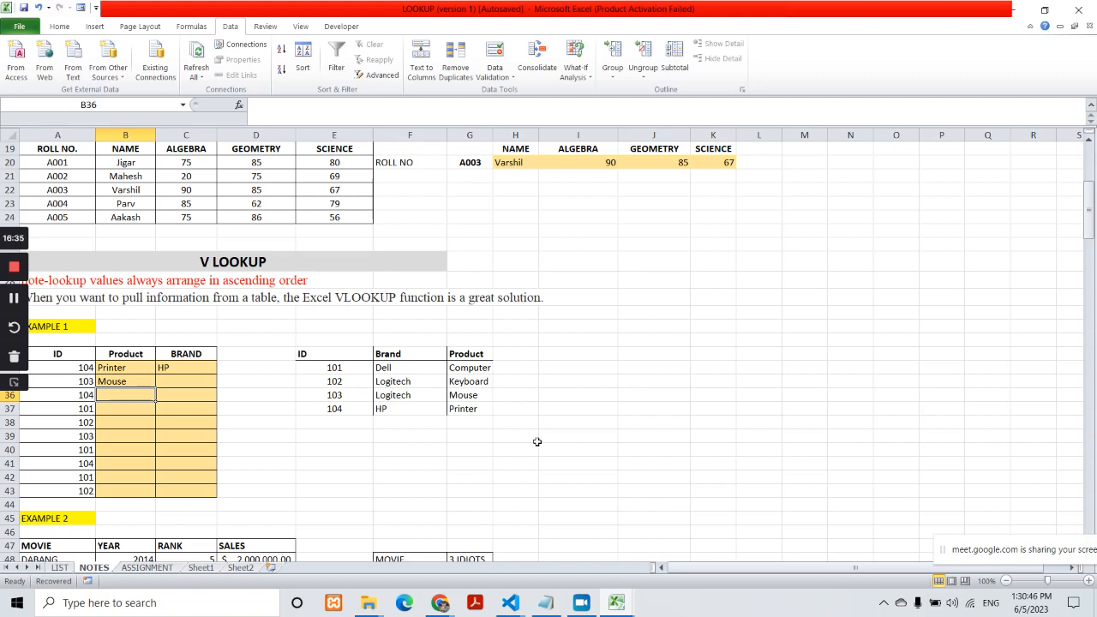
Examine the movie table's column headers in Example 2 and the YEAR, RANK and SALES labels beside it.
{"action": "scroll", "coordinate": [462, 375], "scroll_direction": "down", "scroll_amount": 4}
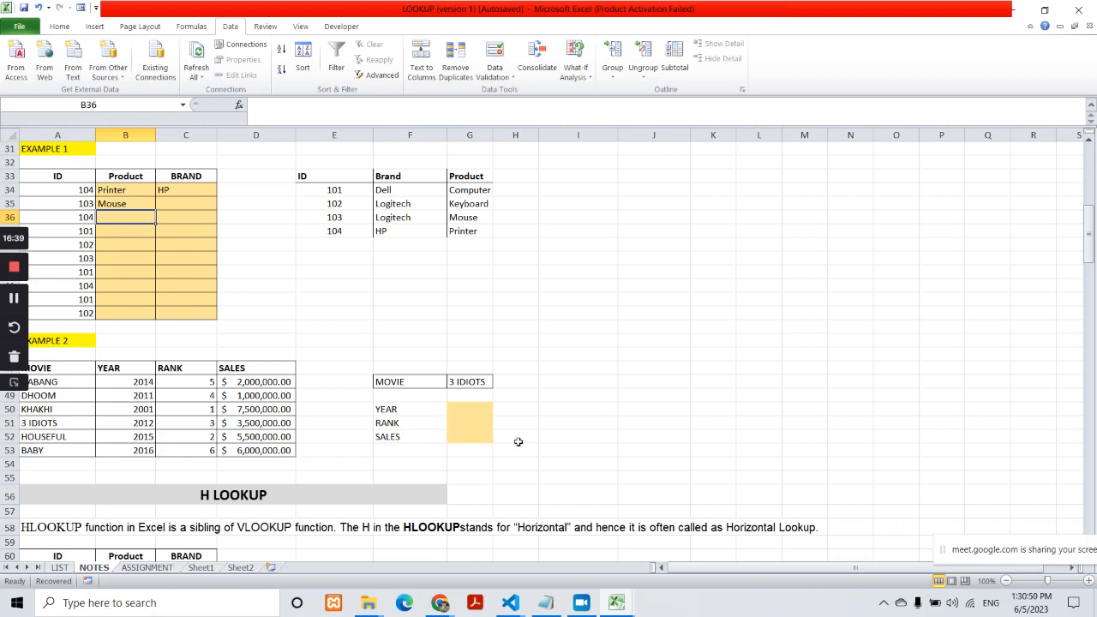
{"action": "scroll", "coordinate": [152, 430], "scroll_direction": "up", "scroll_amount": 1}
{"action": "left_click", "coordinate": [46, 417]}
{"action": "left_click", "coordinate": [128, 419]}
{"action": "left_click", "coordinate": [198, 418]}
{"action": "left_click", "coordinate": [248, 416]}
{"action": "left_click", "coordinate": [410, 459]}
{"action": "left_click", "coordinate": [409, 469]}
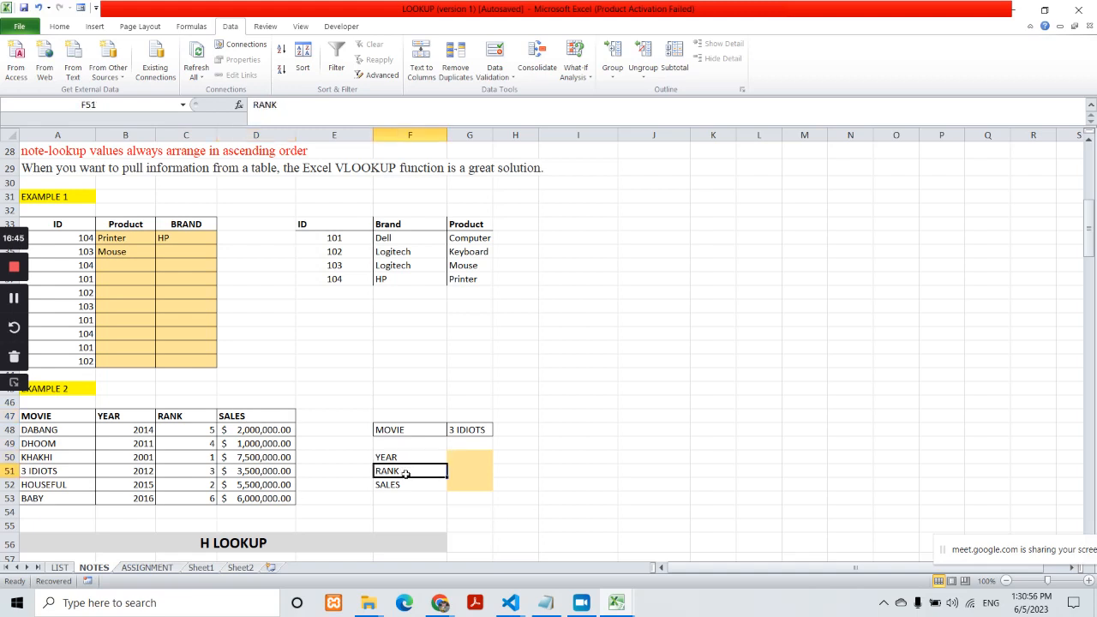
{"action": "left_click", "coordinate": [405, 487]}
{"action": "left_click", "coordinate": [417, 458]}
Examine the blank result cells G50:G52, the movie table A47:D53 and the lookup movie in G48.
{"action": "left_click", "coordinate": [480, 457]}
{"action": "left_click", "coordinate": [473, 429]}
{"action": "left_click", "coordinate": [471, 455]}
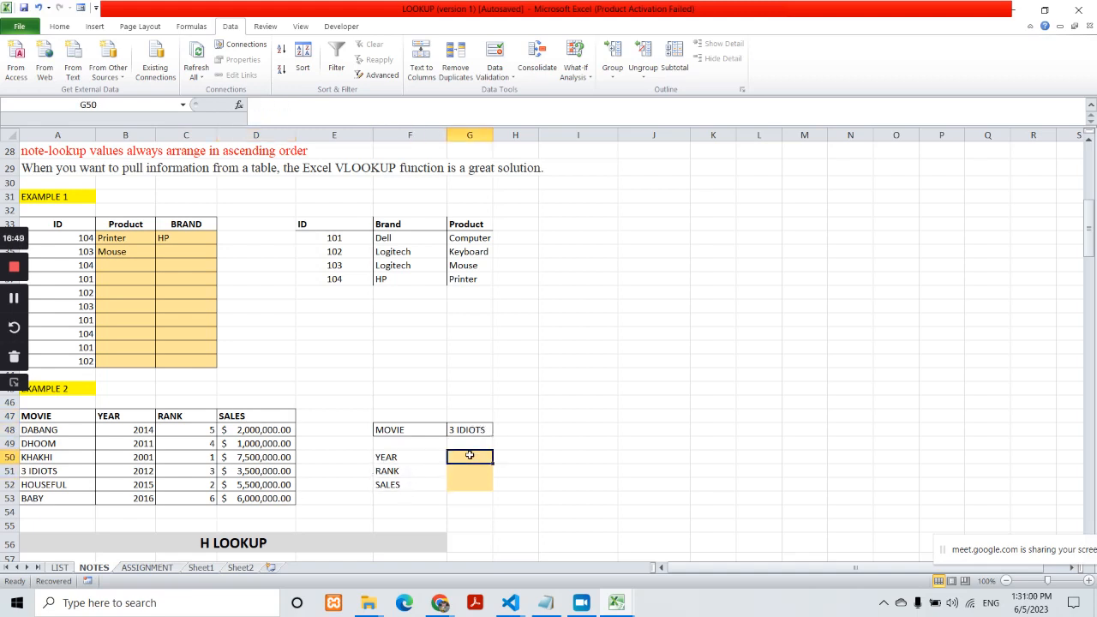
{"action": "left_click", "coordinate": [469, 472]}
{"action": "left_click", "coordinate": [467, 486]}
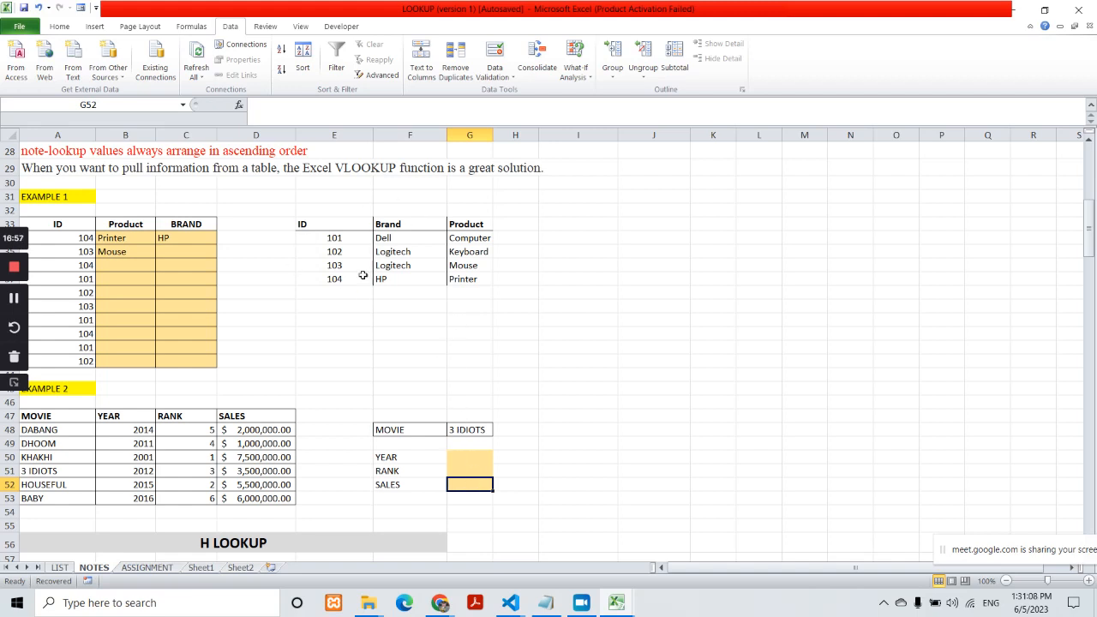
{"action": "left_click_drag", "start_coordinate": [57, 424], "coordinate": [279, 498]}
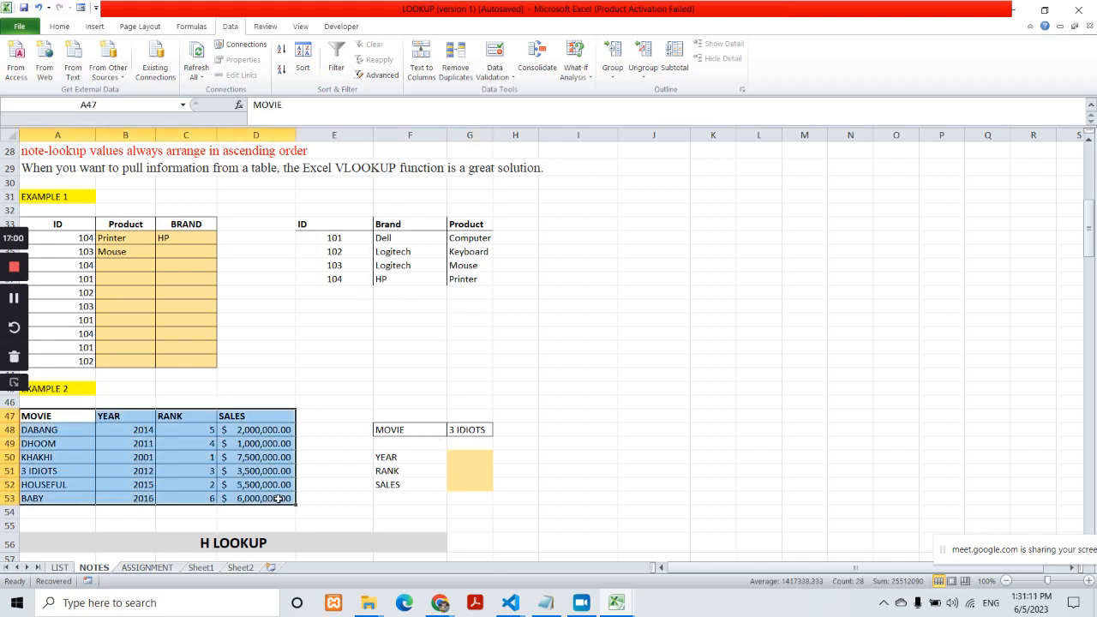
{"action": "left_click", "coordinate": [478, 433]}
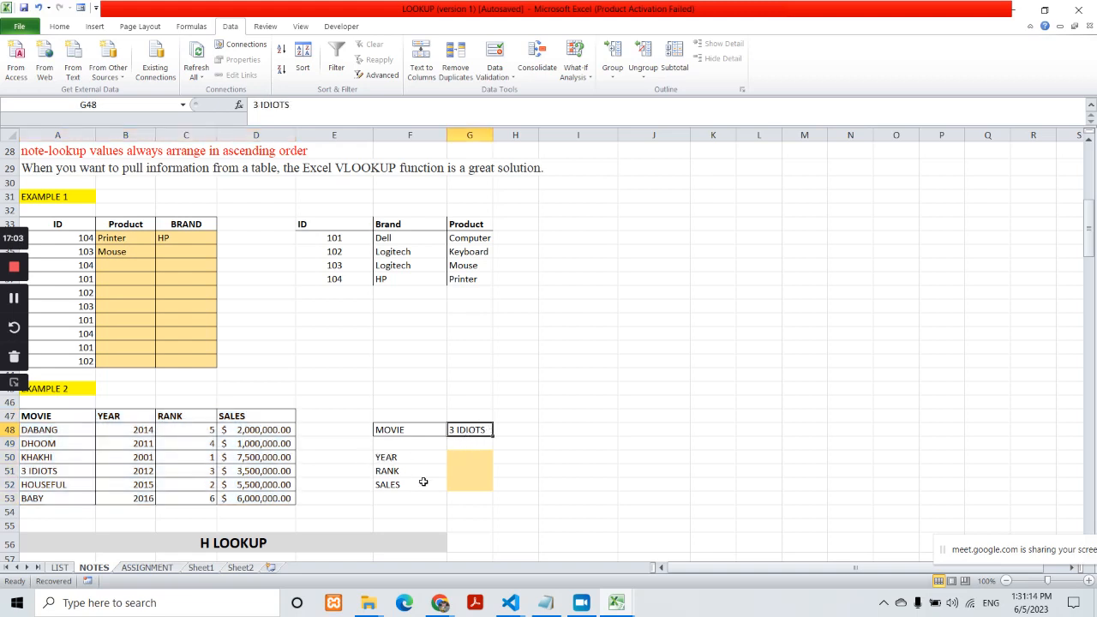
{"action": "left_click", "coordinate": [404, 484]}
{"action": "left_click", "coordinate": [468, 485]}
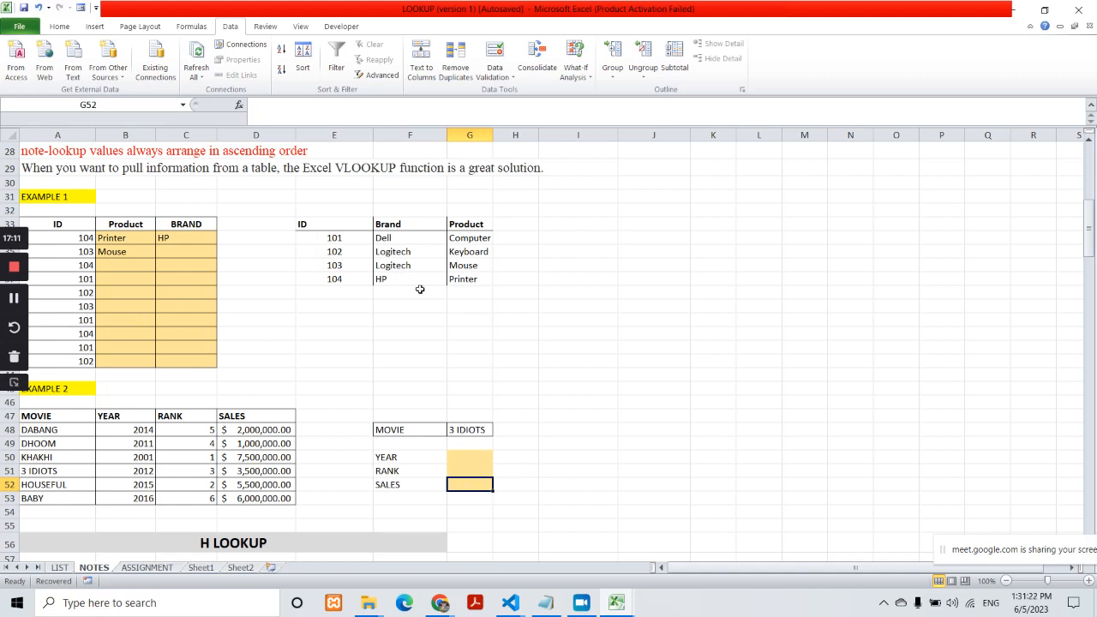
Enter =HLOOKUP(A62,E62:I64,2,0) in B62 of the H LOOKUP section and check it against the table's Brand row.
{"action": "scroll", "coordinate": [495, 294], "scroll_direction": "down", "scroll_amount": 6}
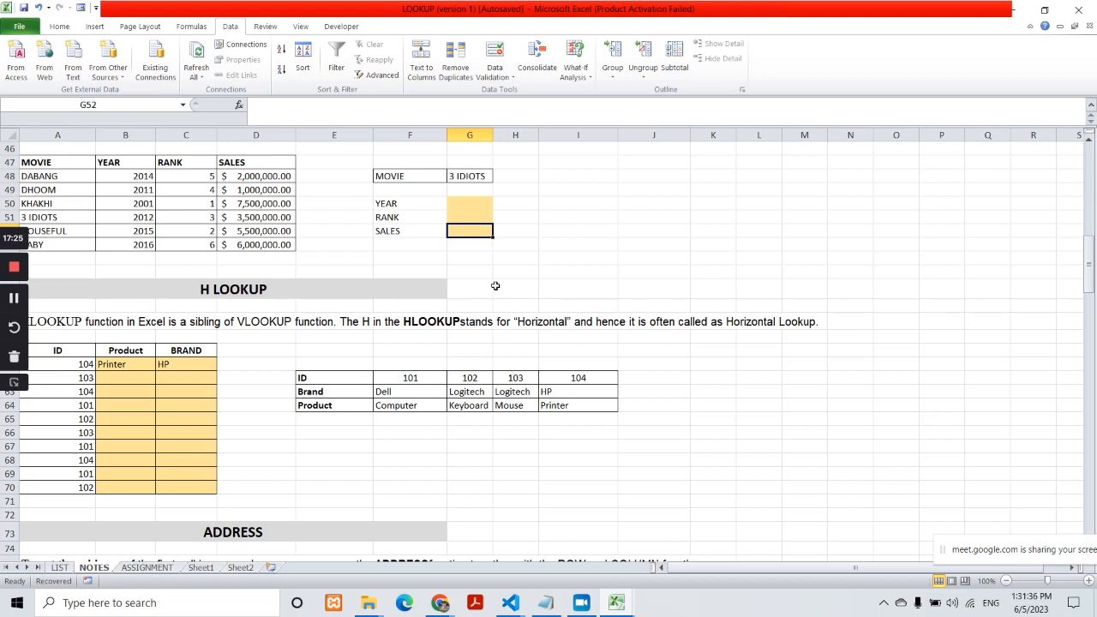
{"action": "left_click", "coordinate": [311, 378]}
{"action": "left_click_drag", "start_coordinate": [335, 385], "coordinate": [588, 401]}
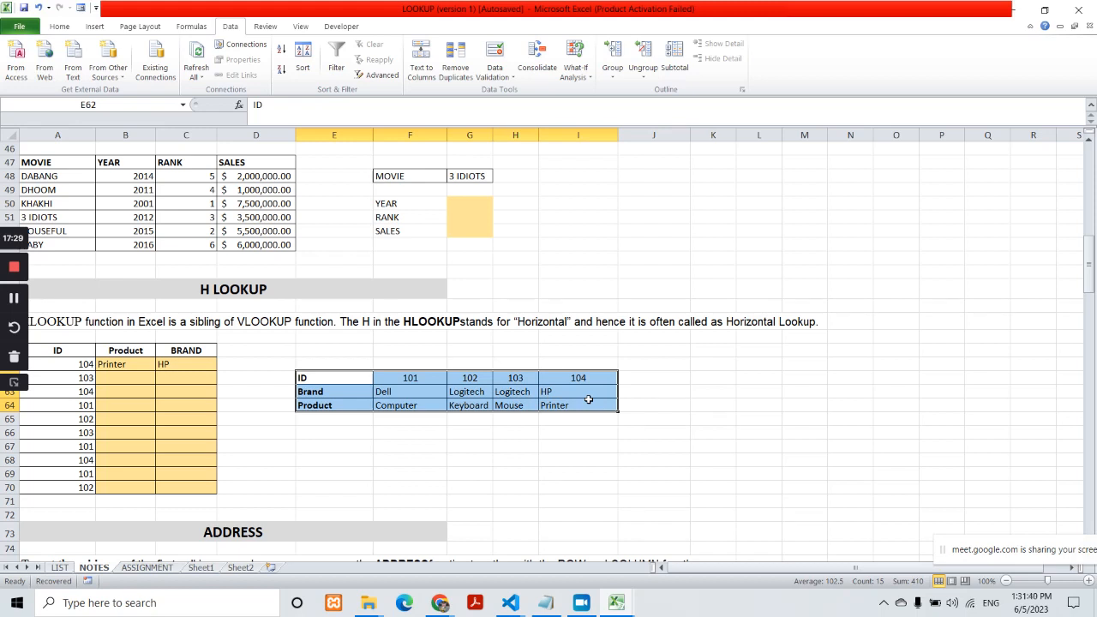
{"action": "left_click_drag", "start_coordinate": [68, 346], "coordinate": [185, 487]}
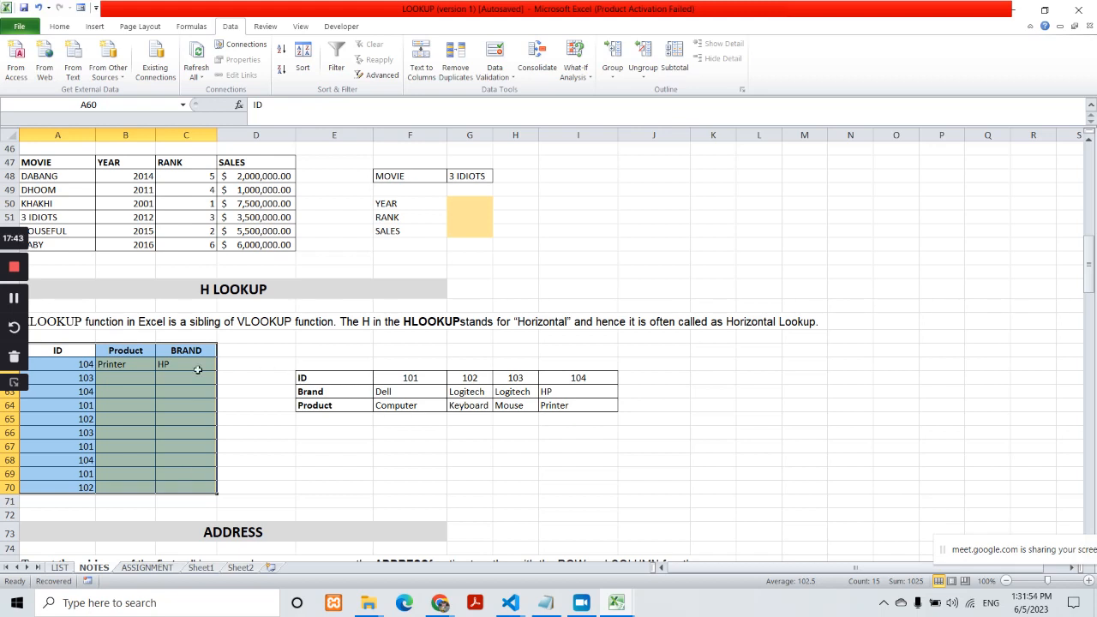
{"action": "left_click", "coordinate": [125, 383]}
{"action": "type", "text": "=HLOOKUP("}
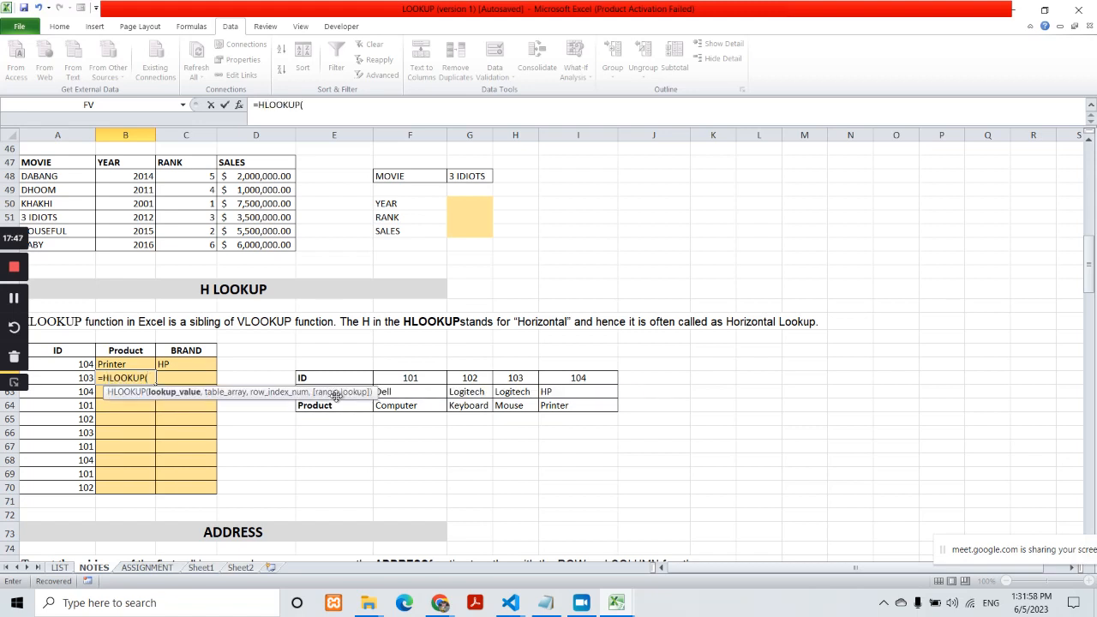
{"action": "type", "text": "A62,"}
{"action": "left_click_drag", "start_coordinate": [325, 377], "coordinate": [598, 406]}
{"action": "type", "text": ","}
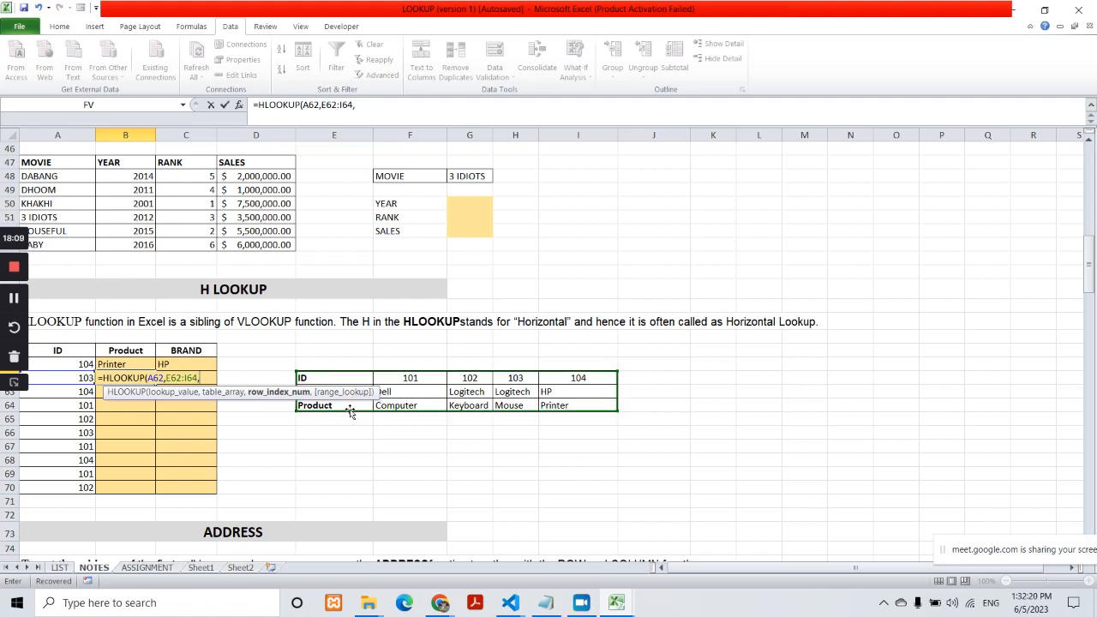
{"action": "type", "text": "2"}
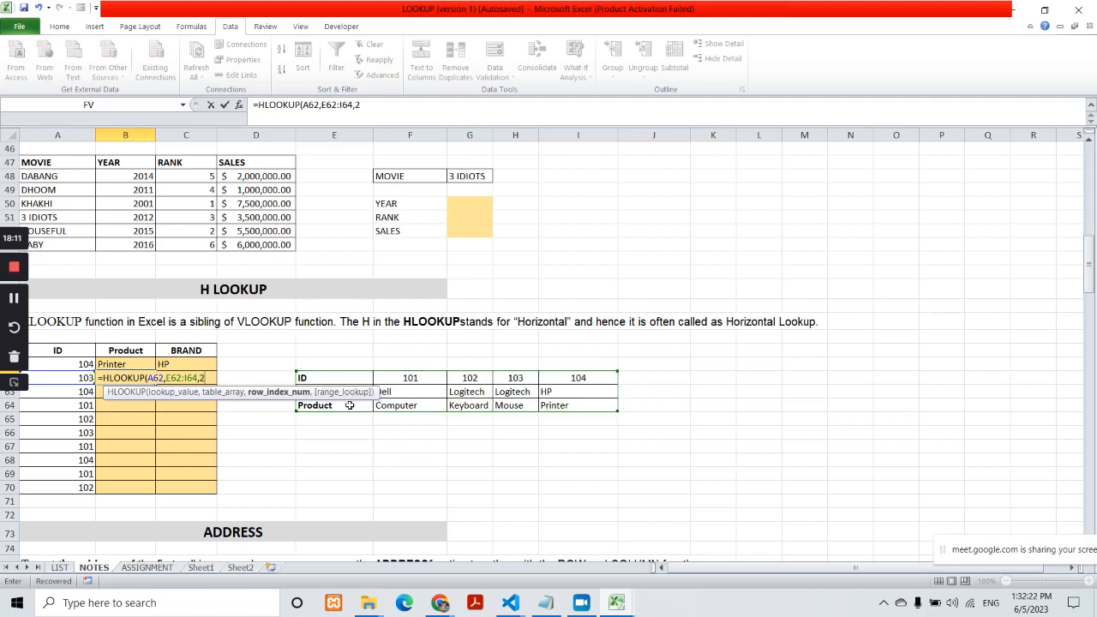
{"action": "type", "text": ","}
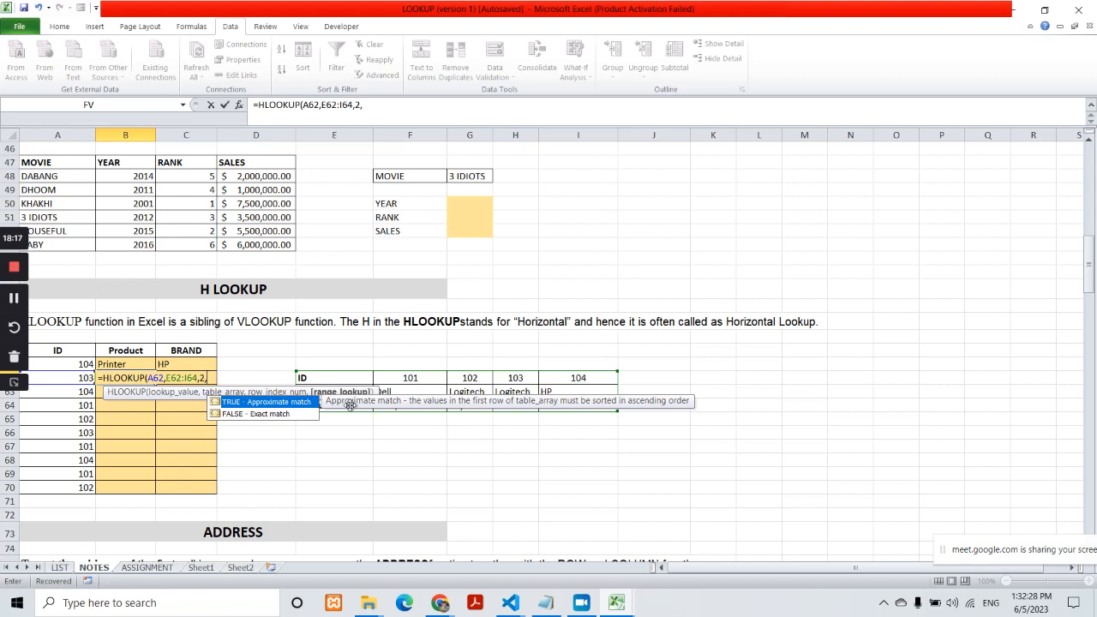
{"action": "type", "text": "0)"}
{"action": "key", "text": "Return"}
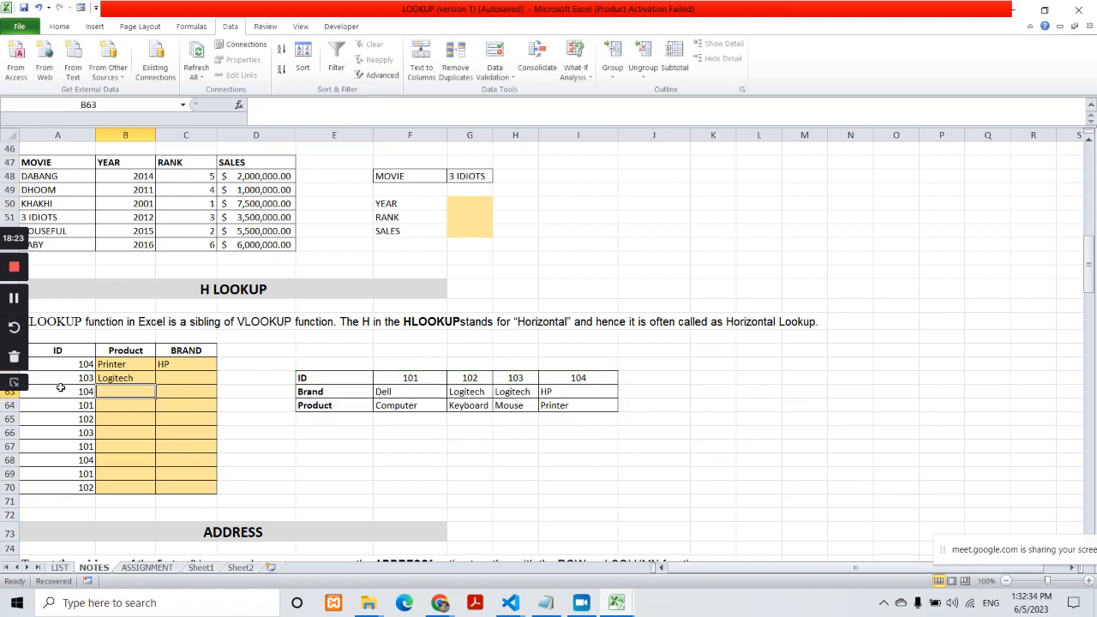
{"action": "left_click", "coordinate": [524, 392]}
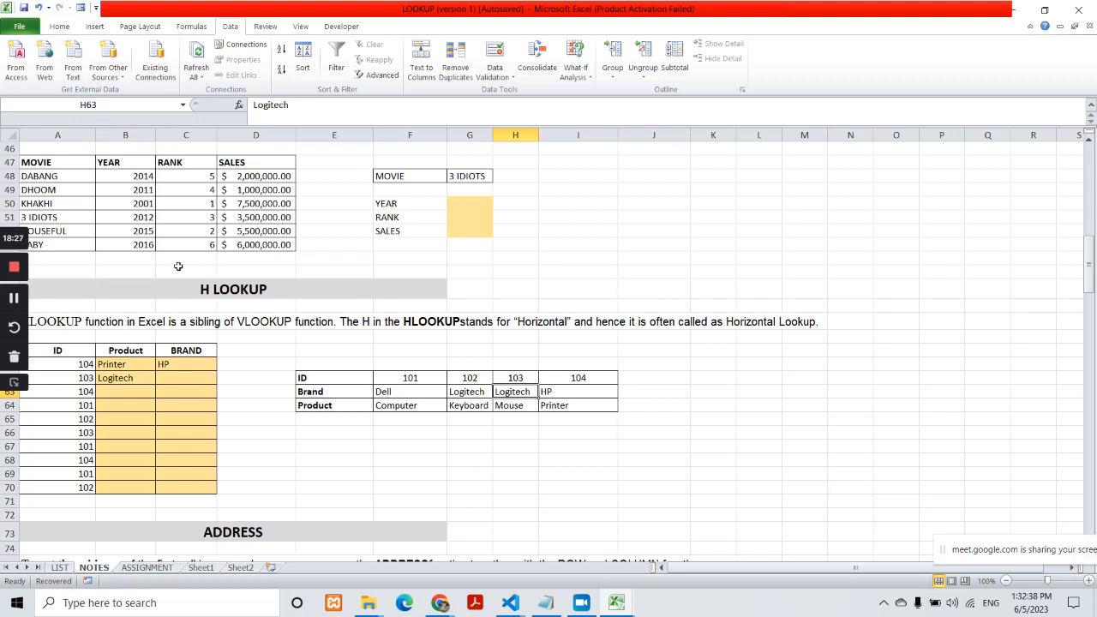
Enter =HLOOKUP(A62,E62:I64,3,0) in C62 to return the third-row value for the same ID.
{"action": "left_click", "coordinate": [190, 378]}
{"action": "type", "text": "=hlo"}
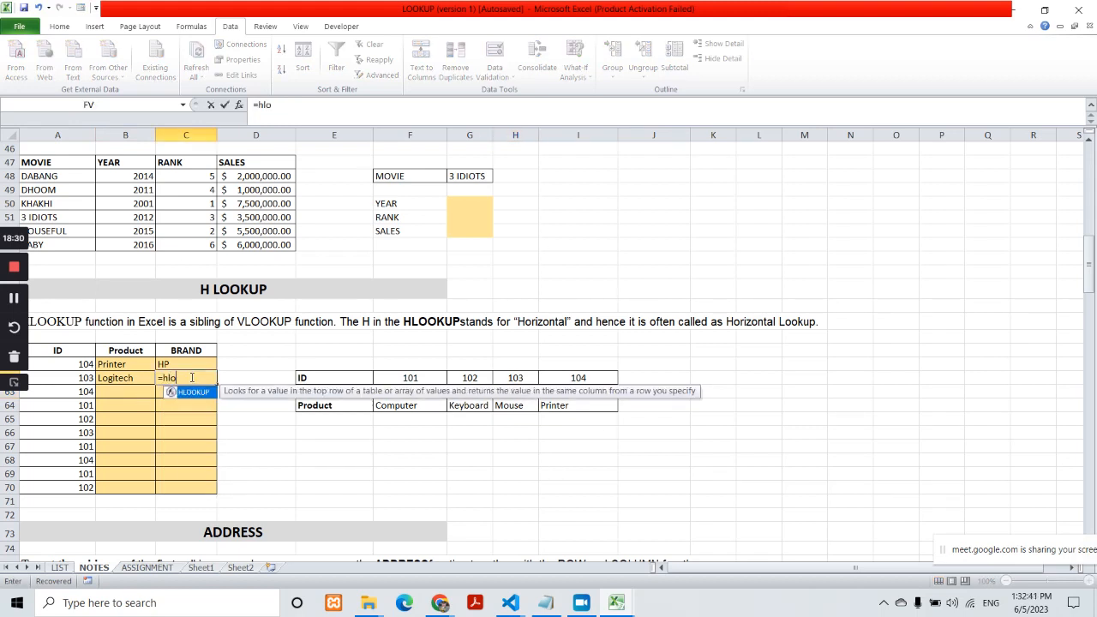
{"action": "key", "text": "Tab"}
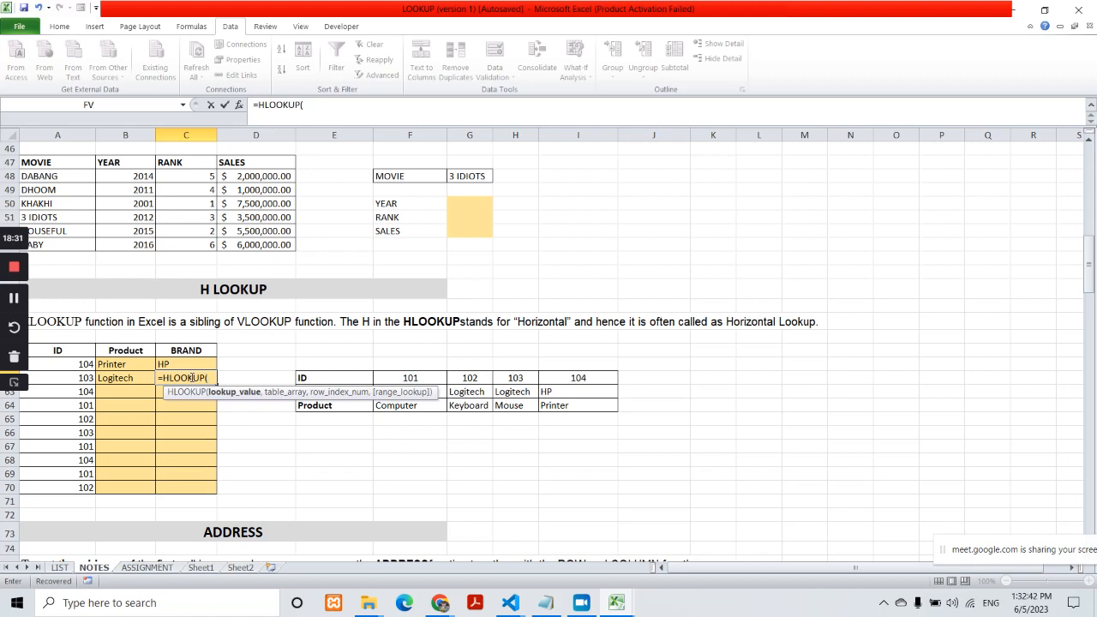
{"action": "left_click", "coordinate": [71, 378]}
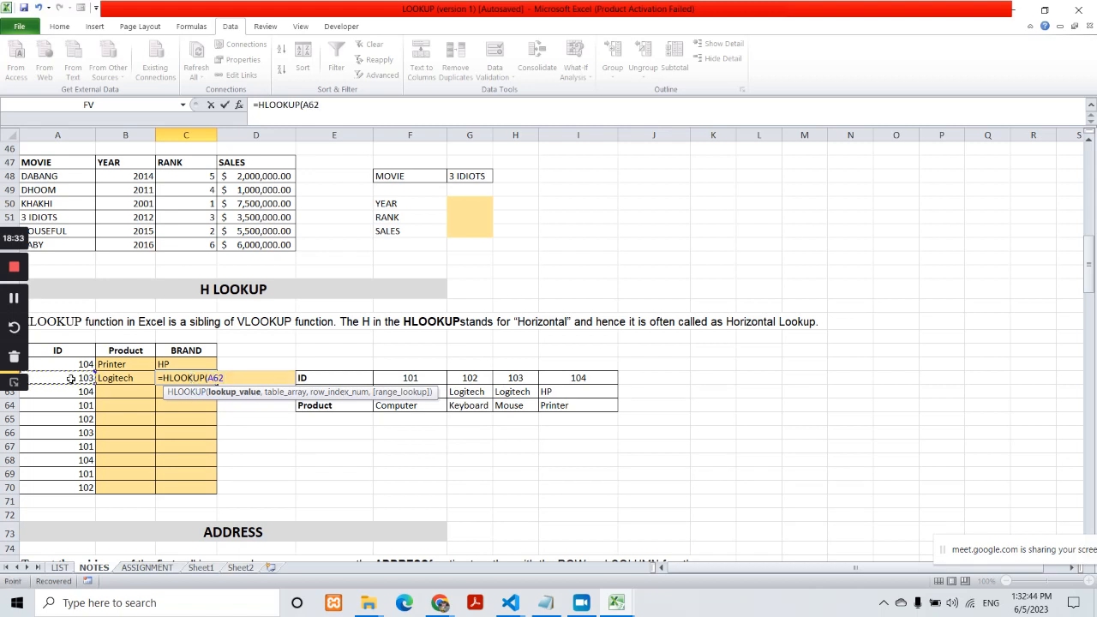
{"action": "type", "text": ","}
{"action": "left_click_drag", "start_coordinate": [338, 378], "coordinate": [582, 410]}
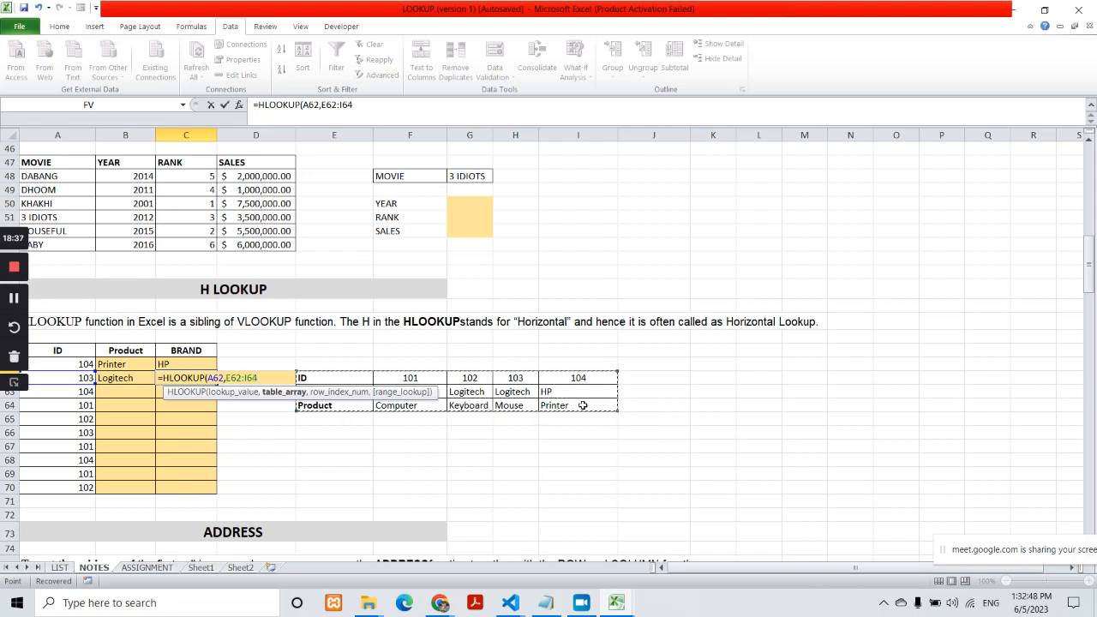
{"action": "type", "text": ","}
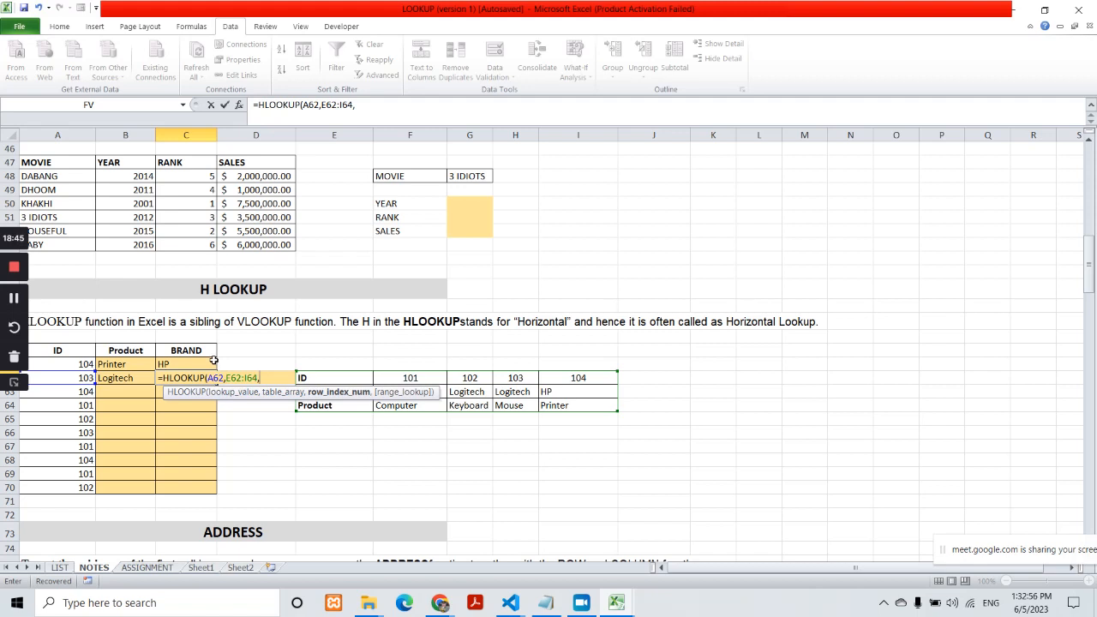
{"action": "type", "text": "3,0"}
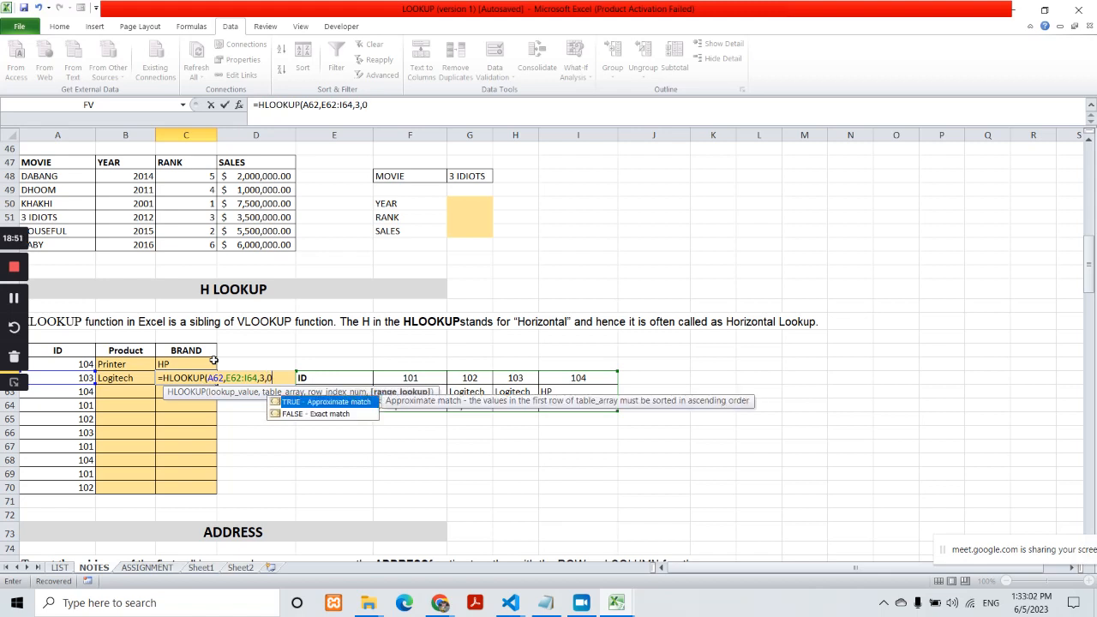
{"action": "type", "text": ")"}
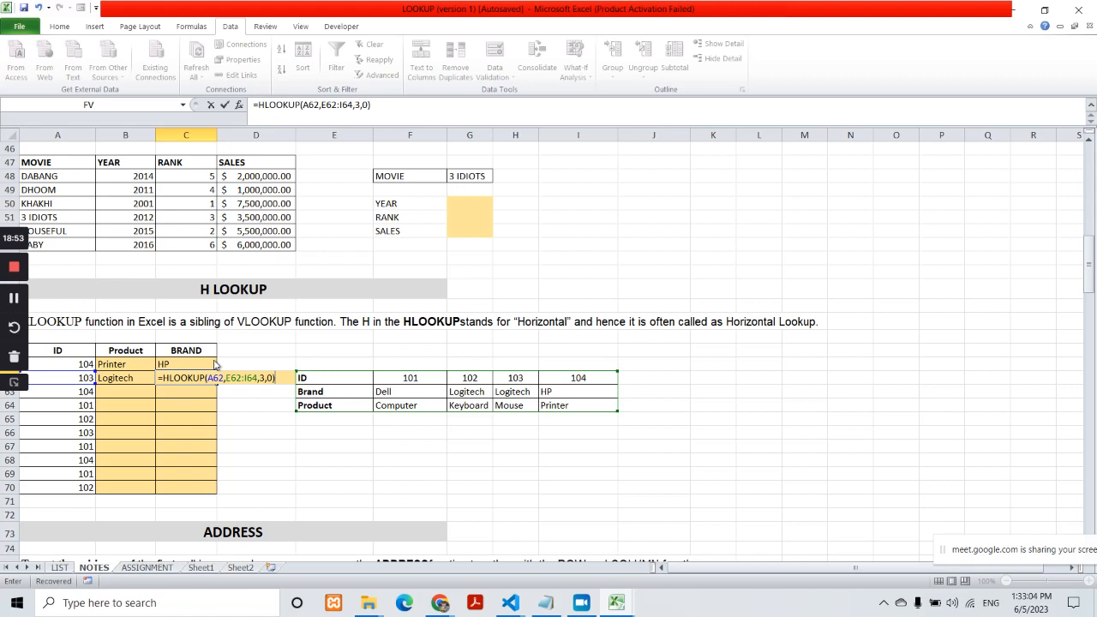
{"action": "key", "text": "Return"}
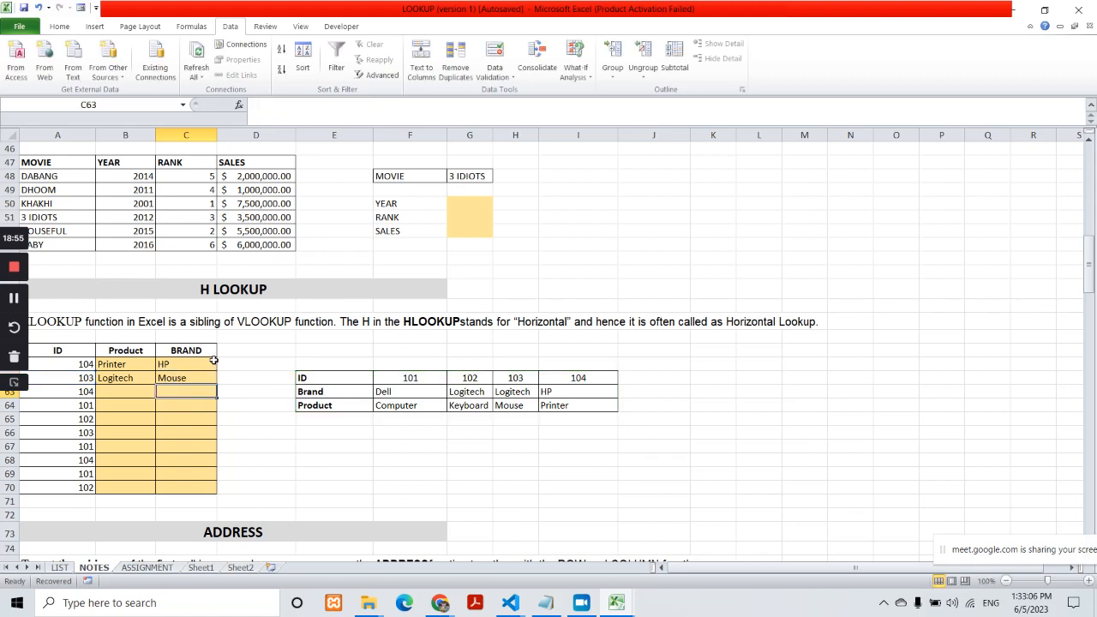
{"action": "key", "text": "Up"}
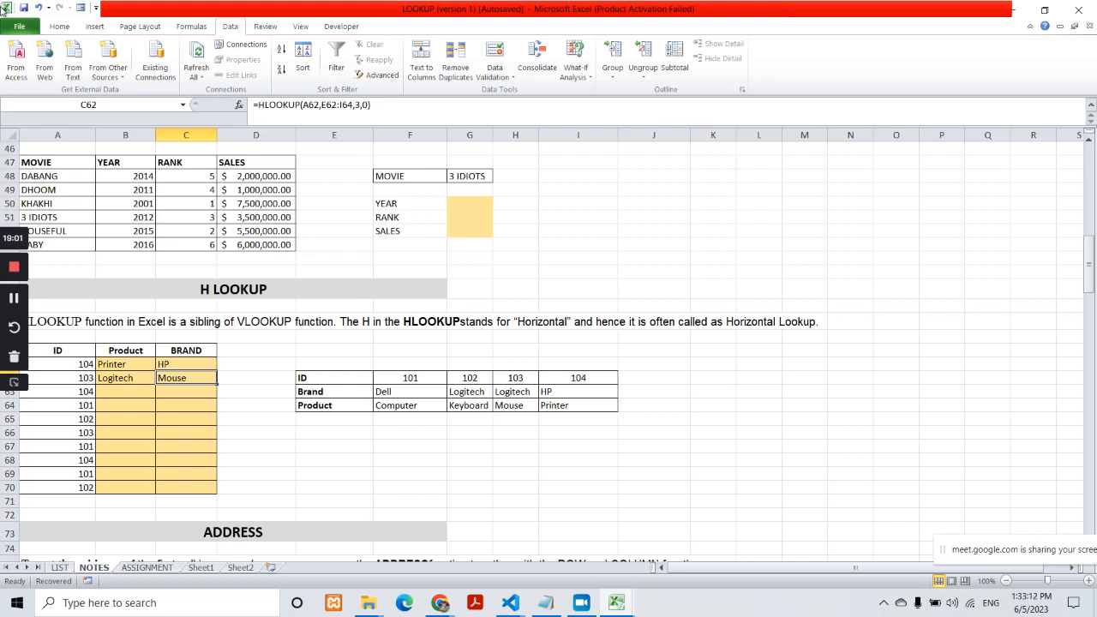
{"action": "left_click", "coordinate": [659, 393]}
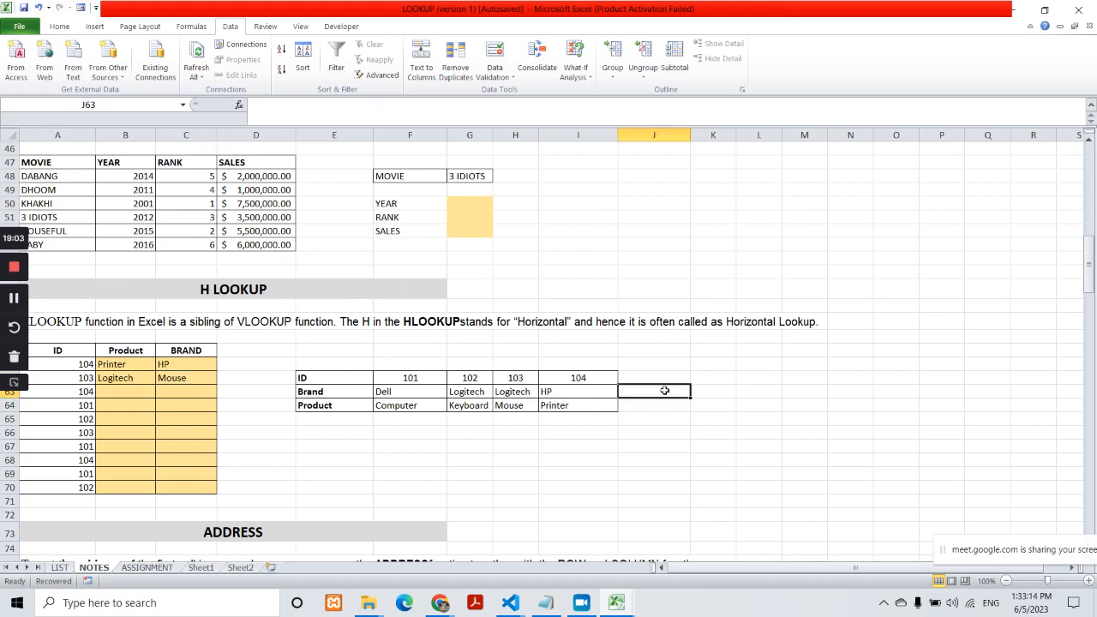